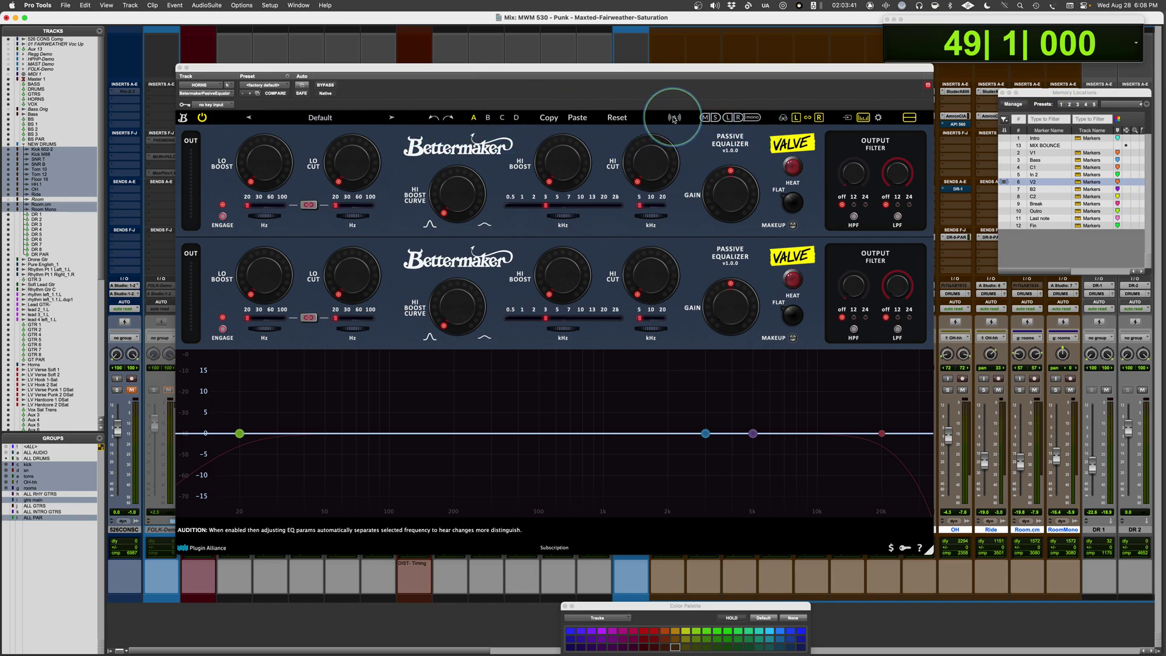
# Switch the equalizer to Mid/Side processing and return it to Left/Right.
pyautogui.moveTo(351, 166)
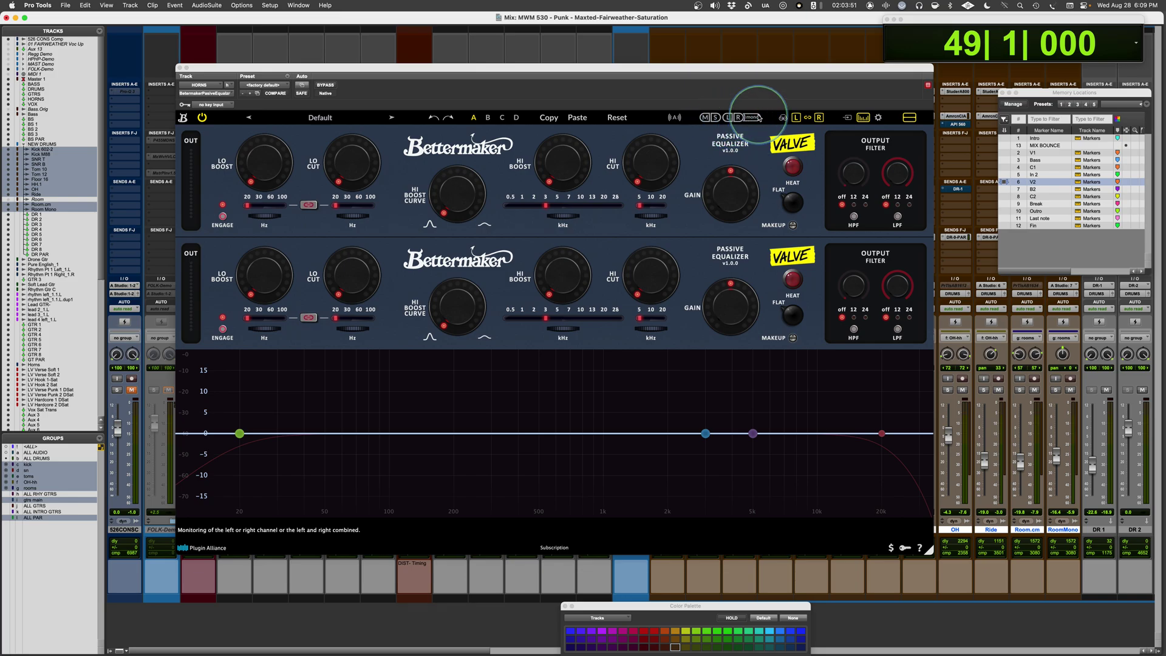
pyautogui.click(783, 118)
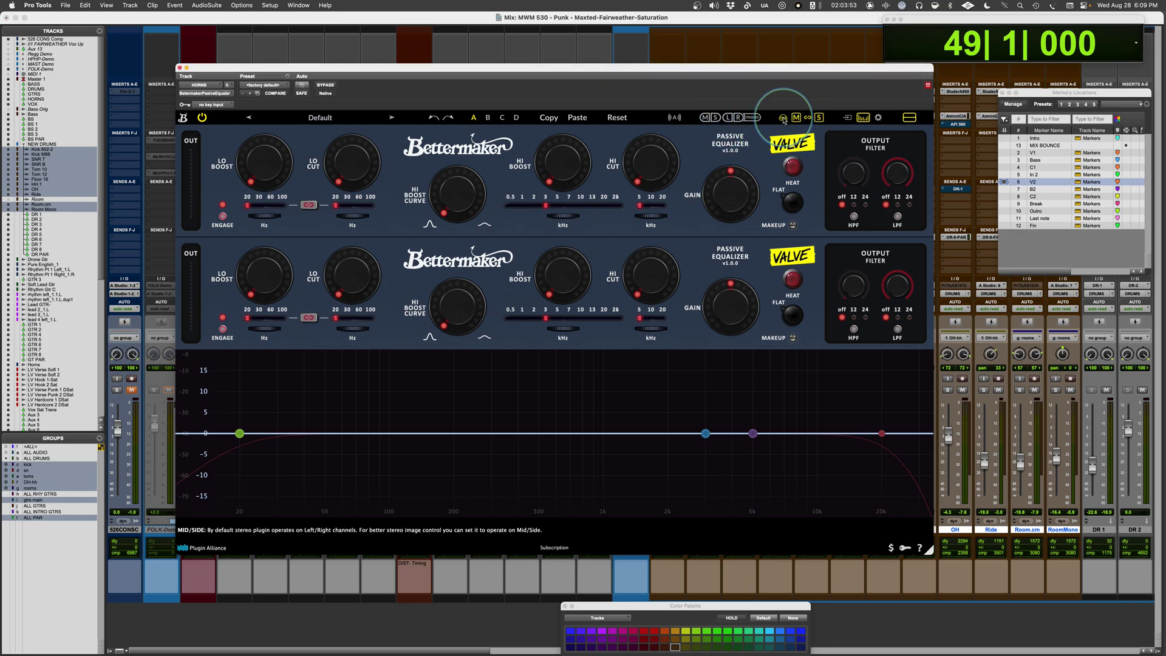
pyautogui.click(783, 117)
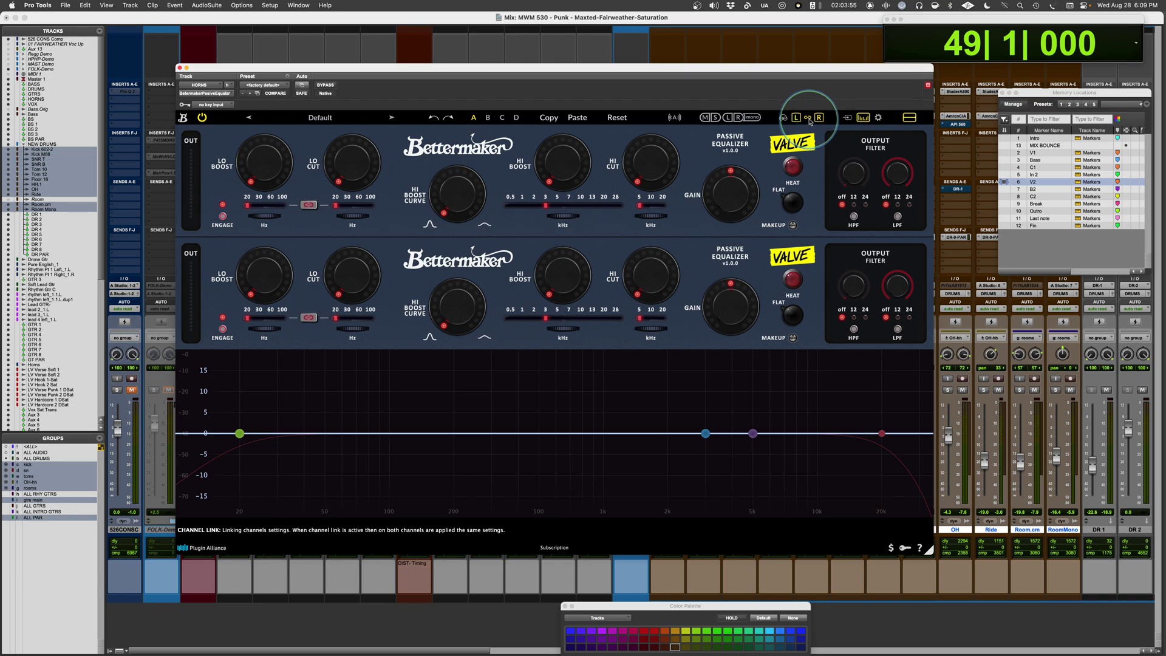
# Unlink the left and right channels, make the right channel's panel active alone, and link both channels again.
pyautogui.click(809, 118)
pyautogui.click(808, 119)
pyautogui.click(809, 119)
pyautogui.click(809, 118)
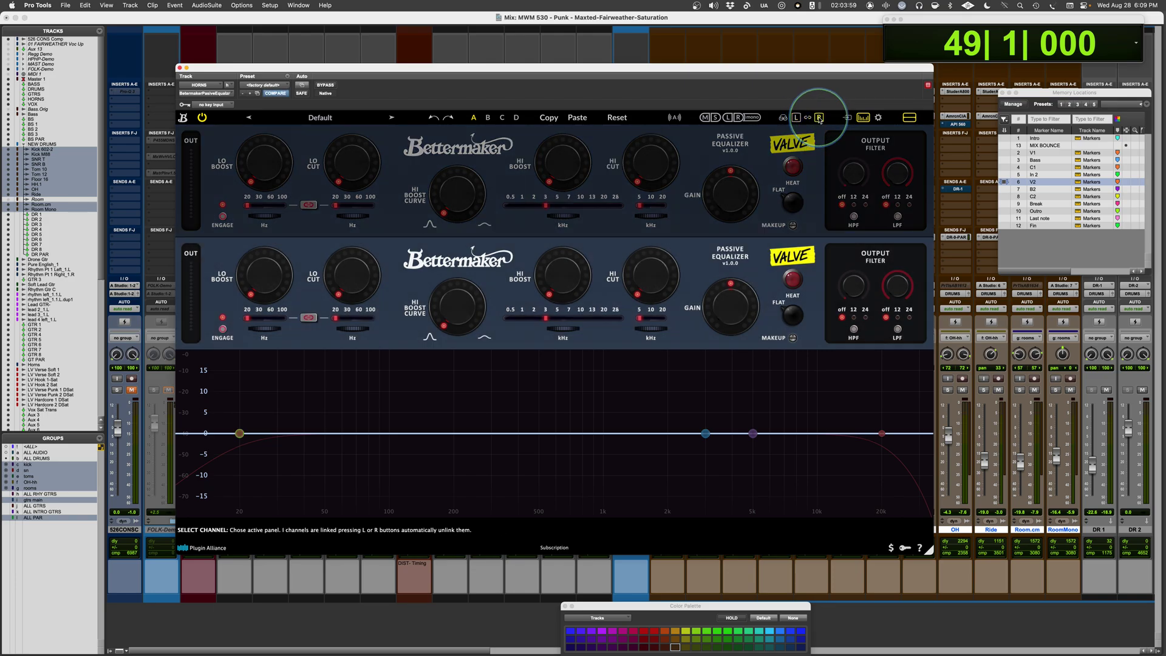
pyautogui.click(809, 119)
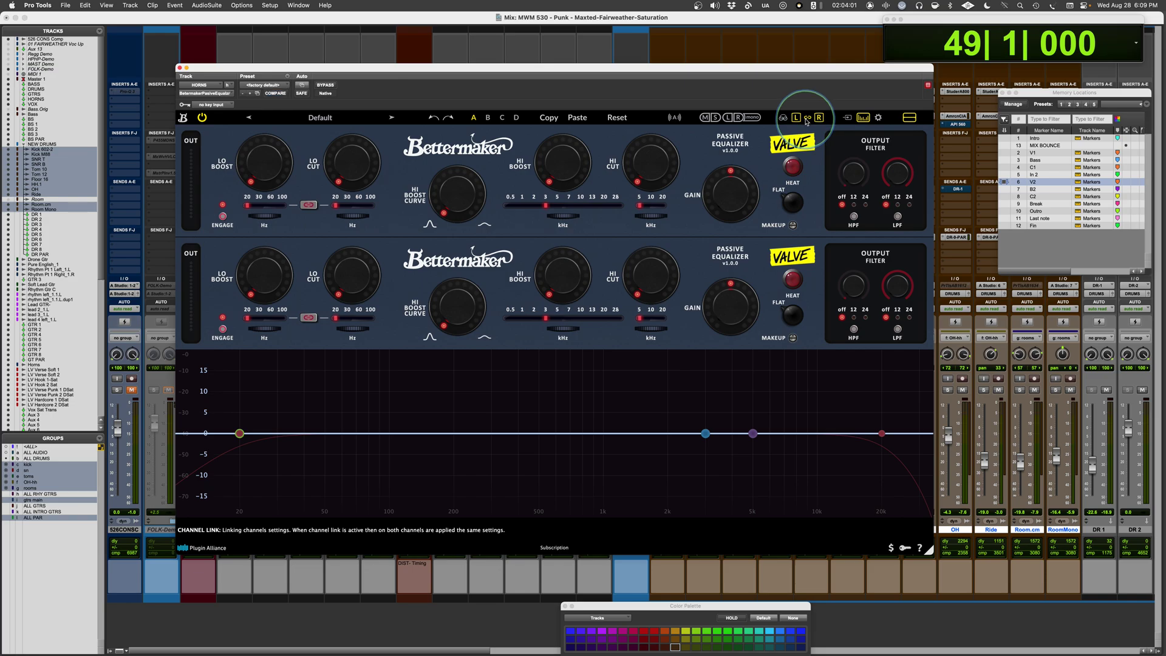
pyautogui.click(560, 182)
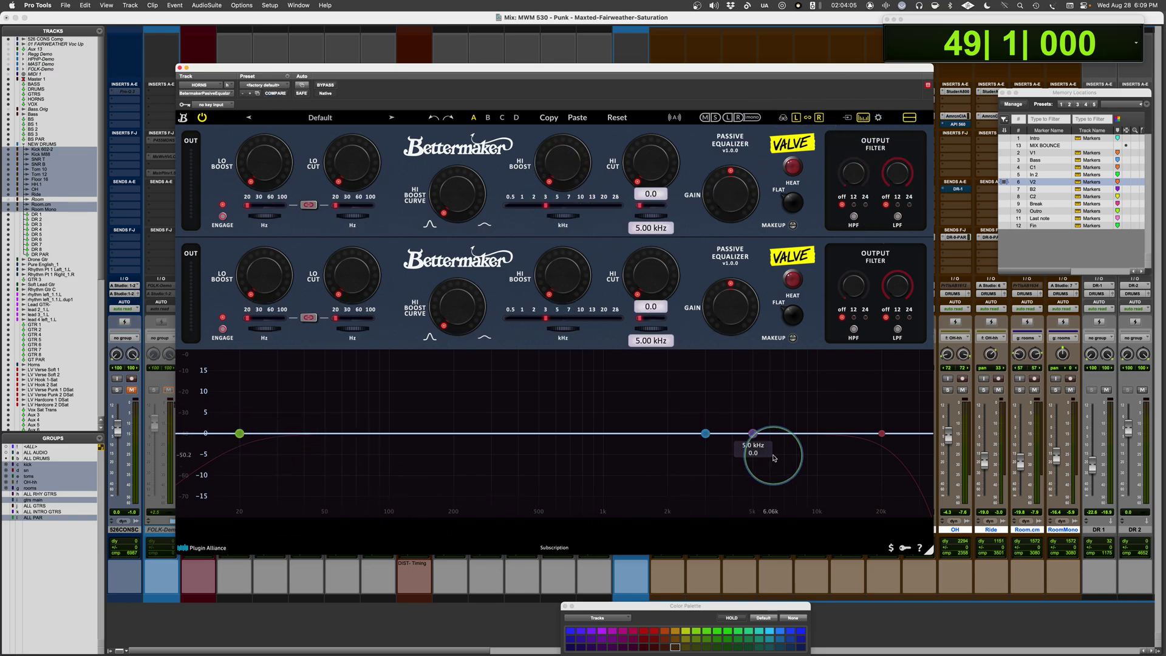
# Hide and reopen the frequency analyser, and switch between the single-panel and dual-panel channel views.
pyautogui.click(863, 118)
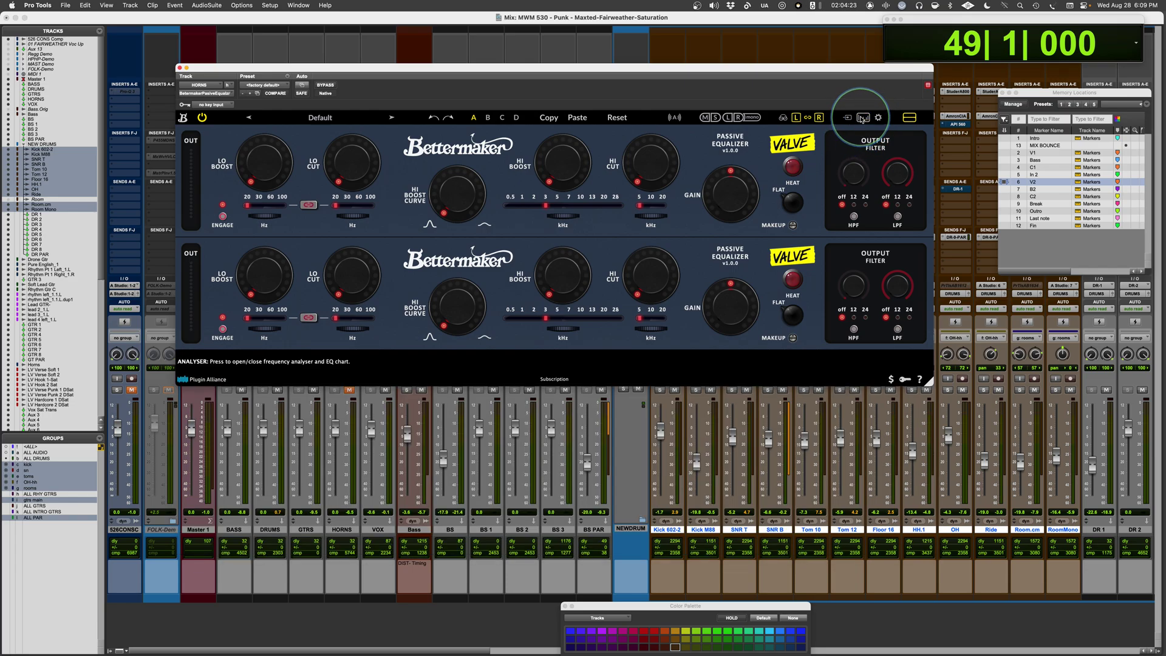
pyautogui.click(863, 117)
pyautogui.click(910, 118)
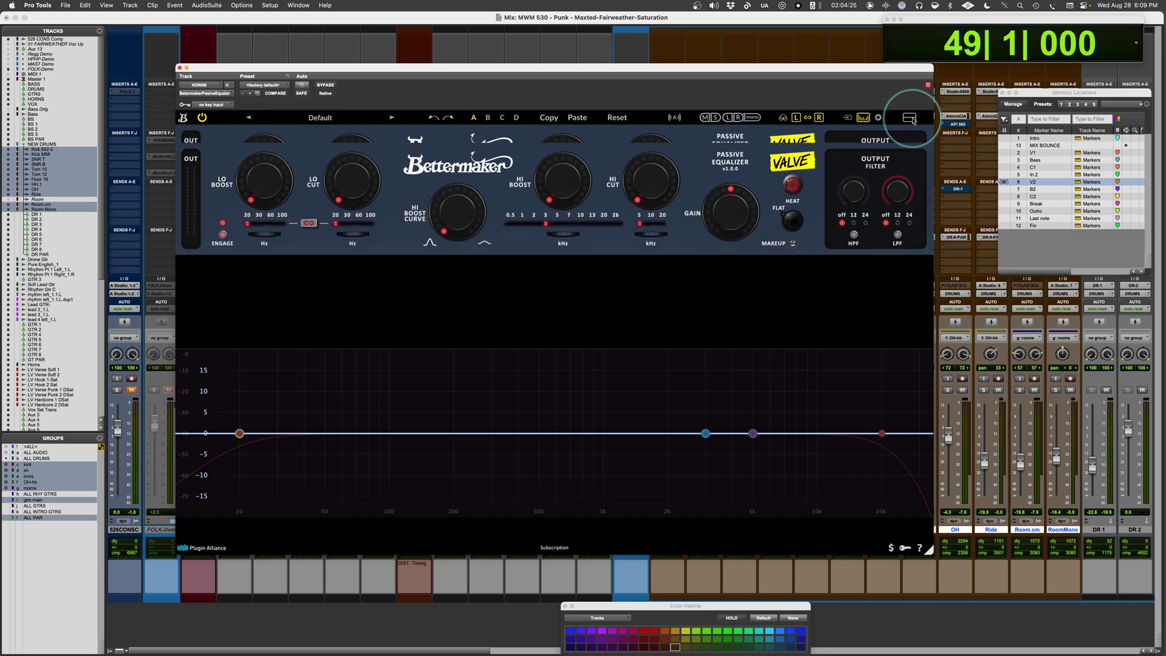
pyautogui.click(911, 118)
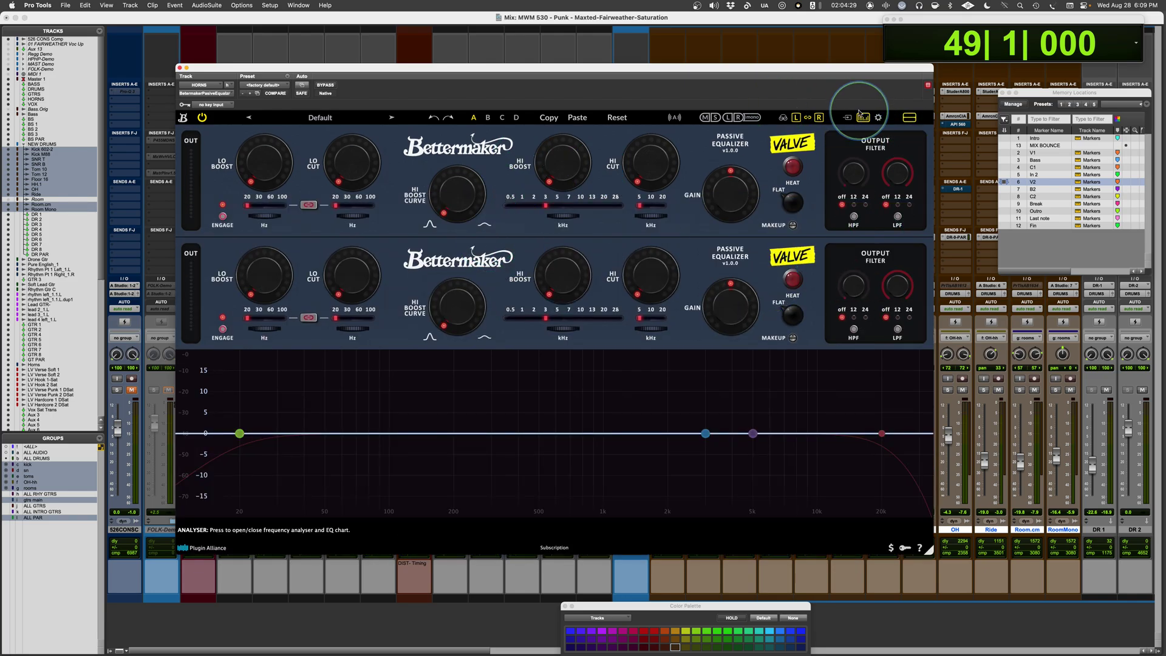
# Try the large and small analyser panel heights in the analyser settings, return to medium, and close the settings.
pyautogui.click(878, 118)
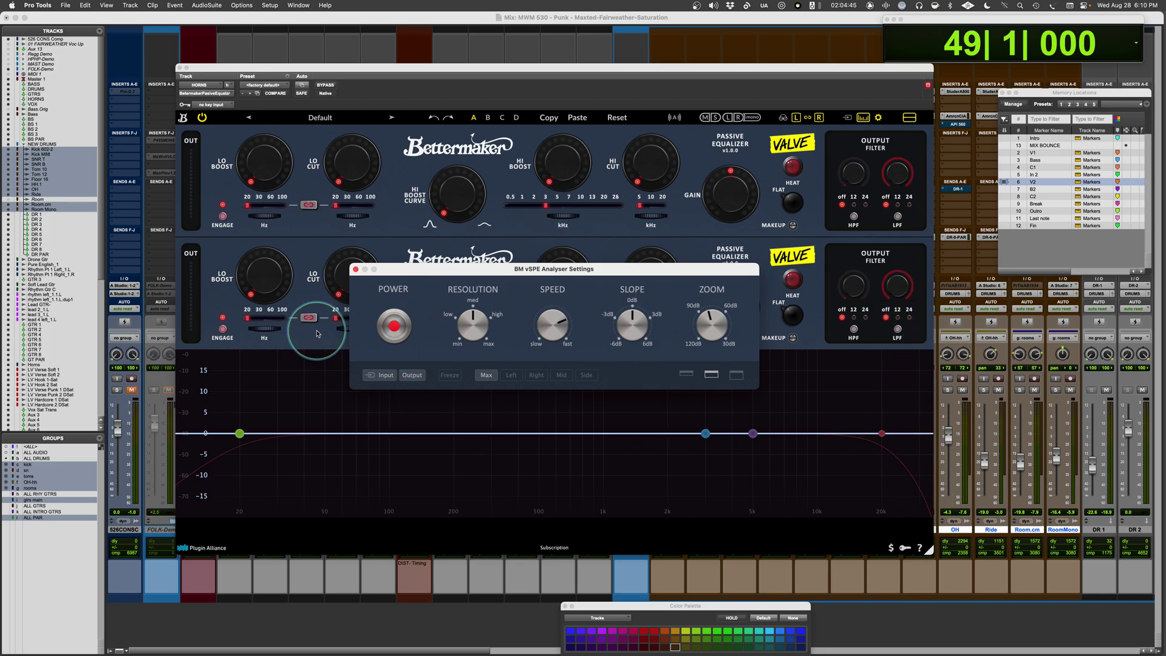
pyautogui.click(736, 375)
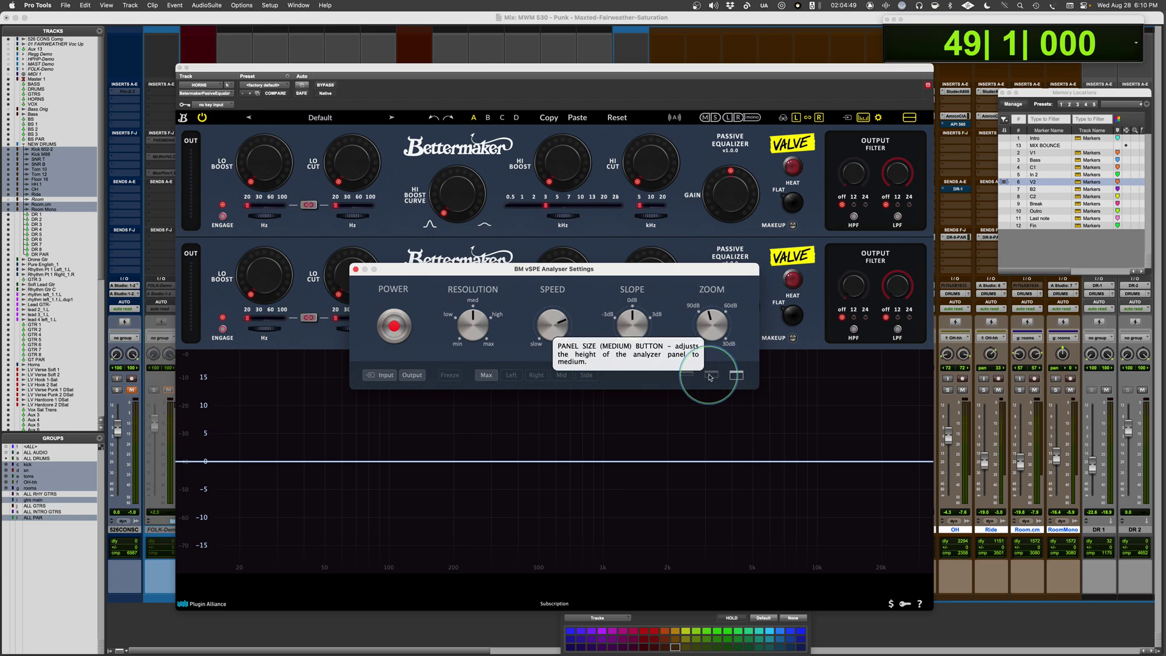
pyautogui.click(686, 374)
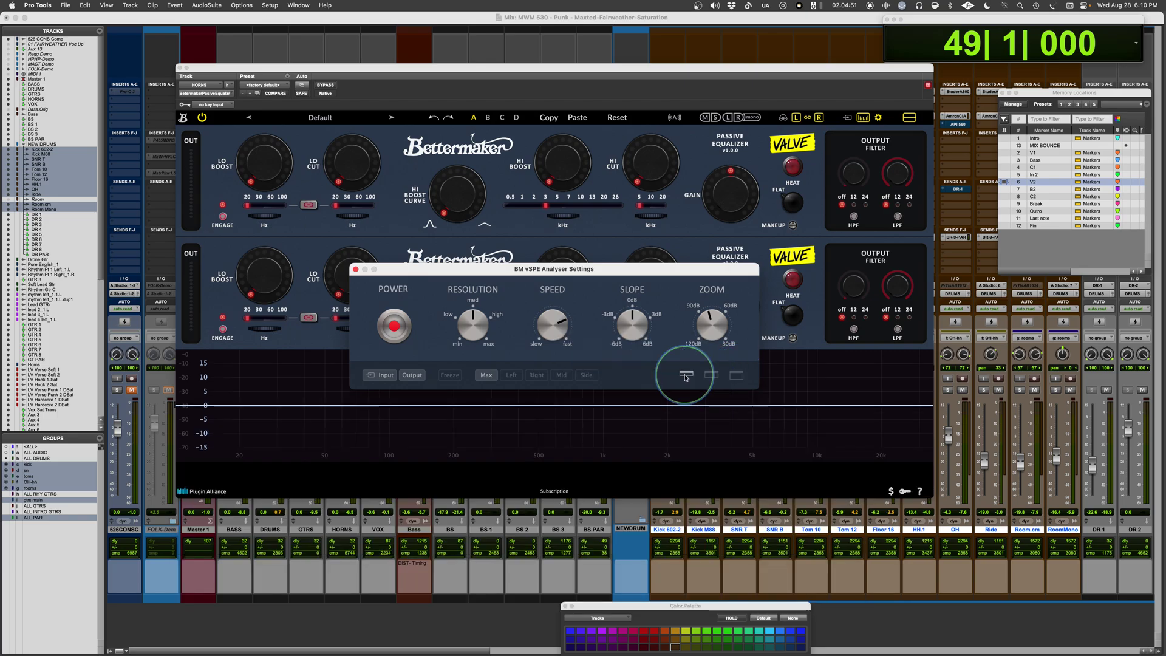
pyautogui.click(711, 374)
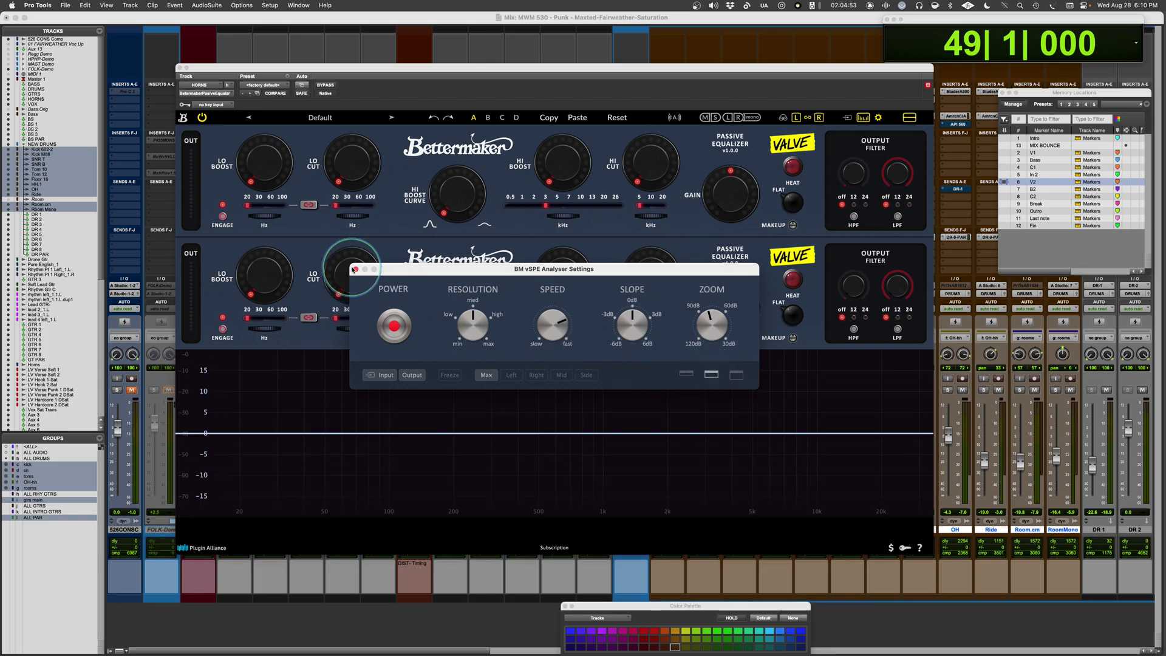
pyautogui.click(354, 269)
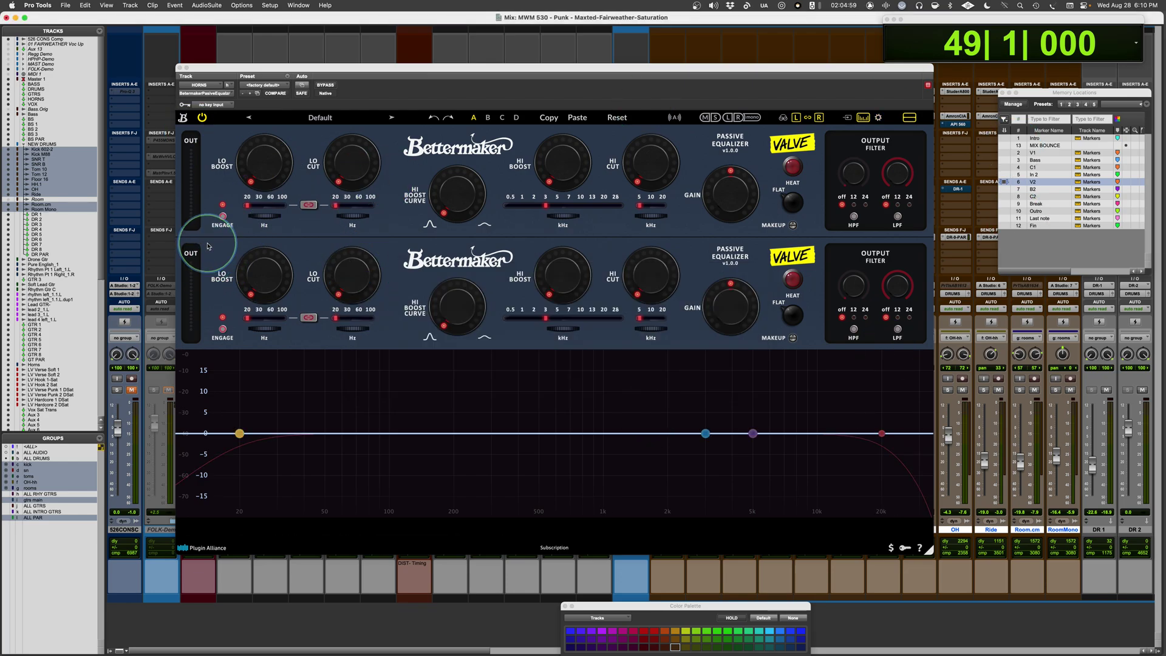
# Switch the equalizer's Engage off and back on.
pyautogui.click(223, 217)
pyautogui.click(223, 217)
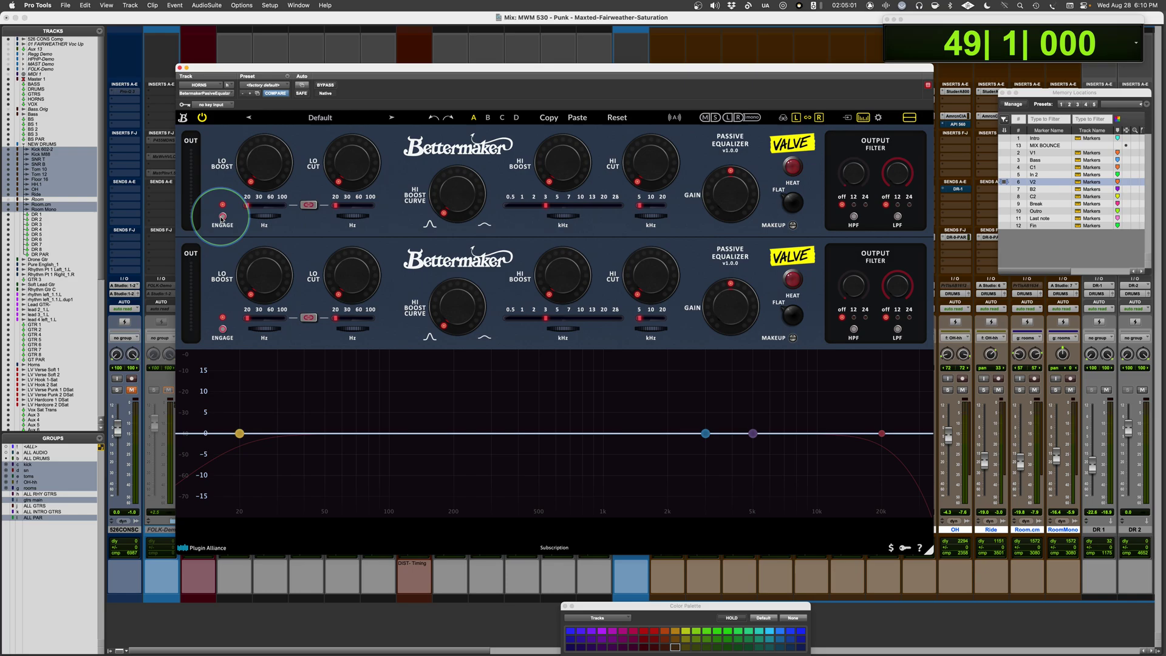
pyautogui.moveTo(251, 135)
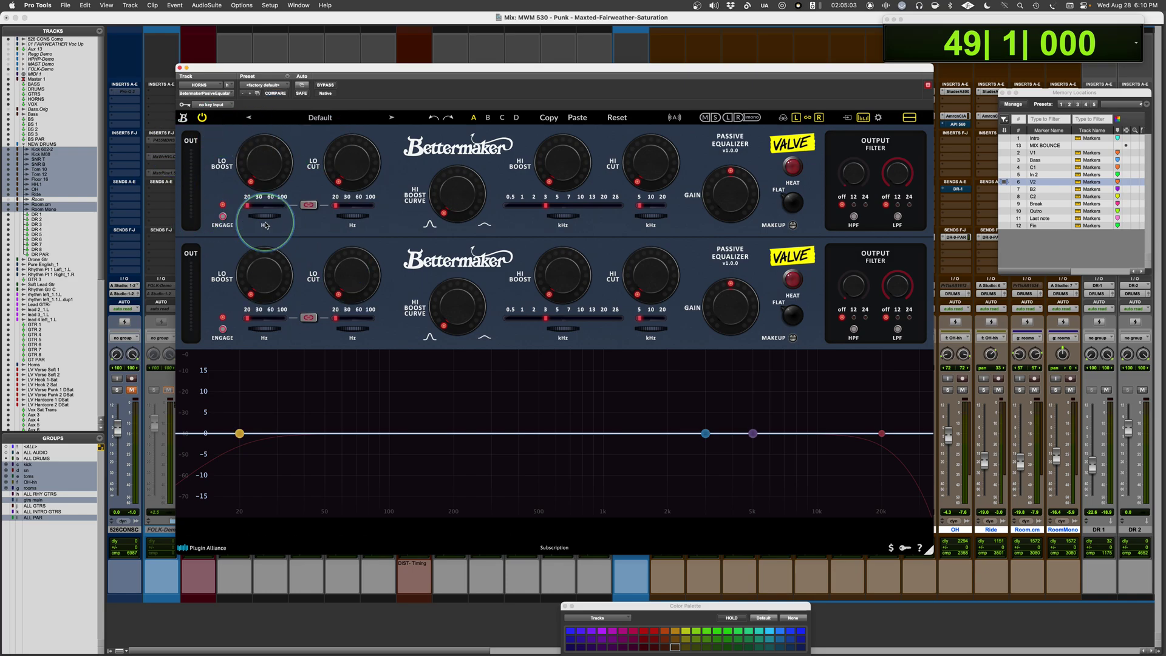
# Raise the linked low boost and low cut frequency to about 58 Hz.
pyautogui.moveTo(255, 212)
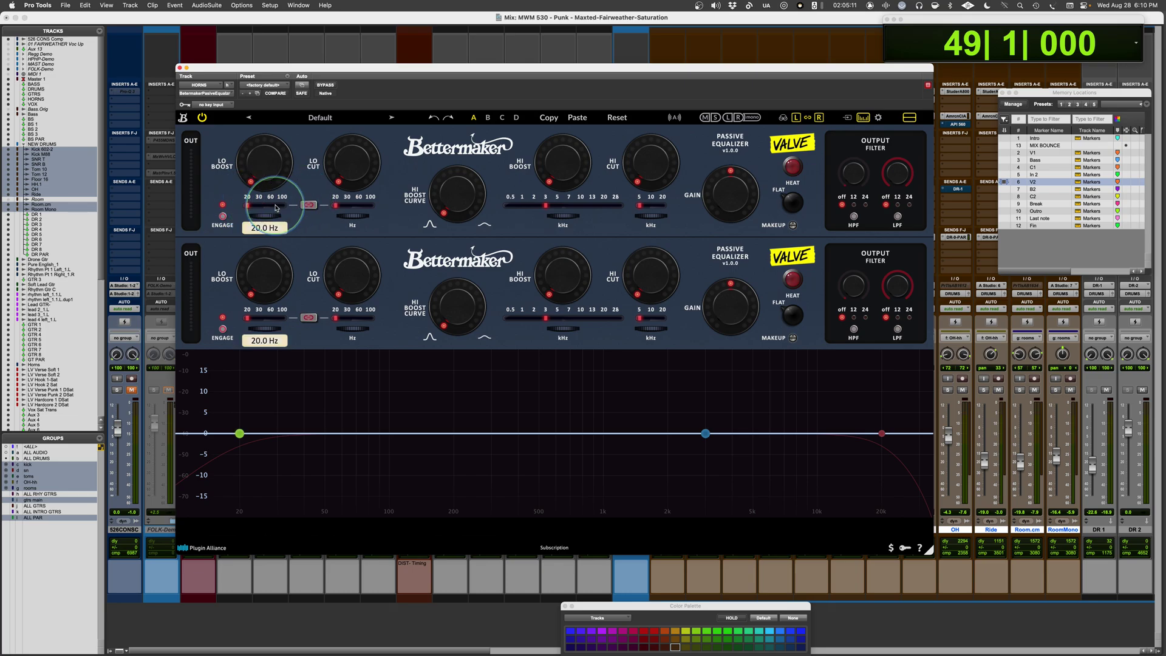
pyautogui.moveTo(248, 208)
pyautogui.mouseDown()
pyautogui.moveTo(280, 208)
pyautogui.moveTo(233, 209)
pyautogui.mouseUp()
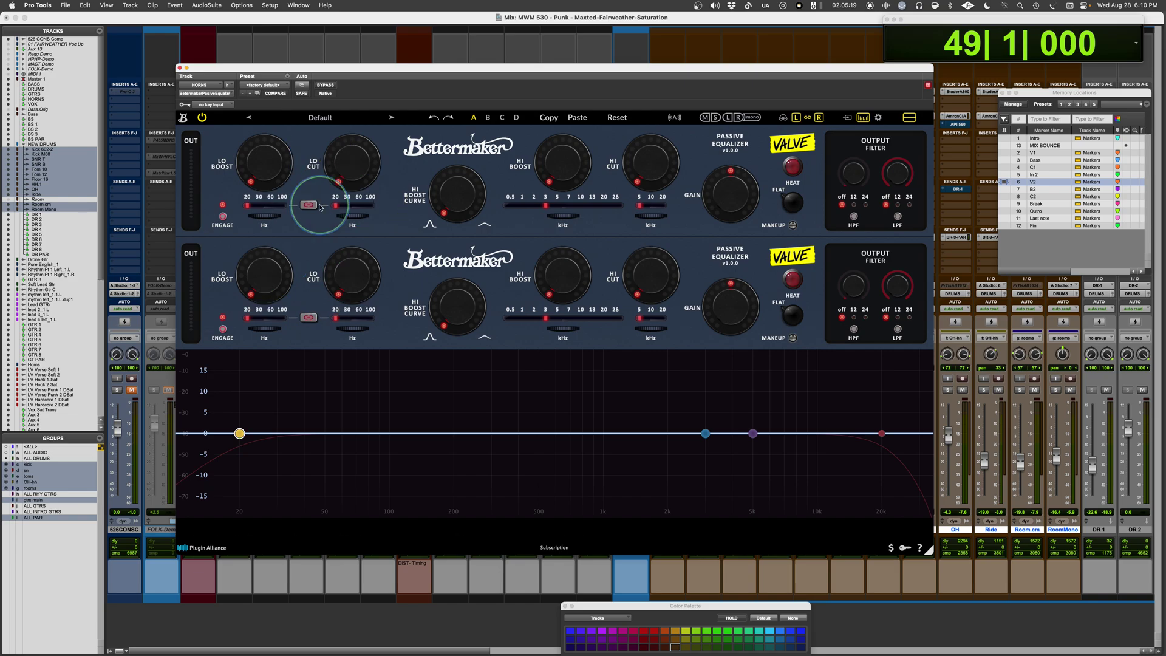
pyautogui.moveTo(321, 207); pyautogui.dragTo(322, 216)
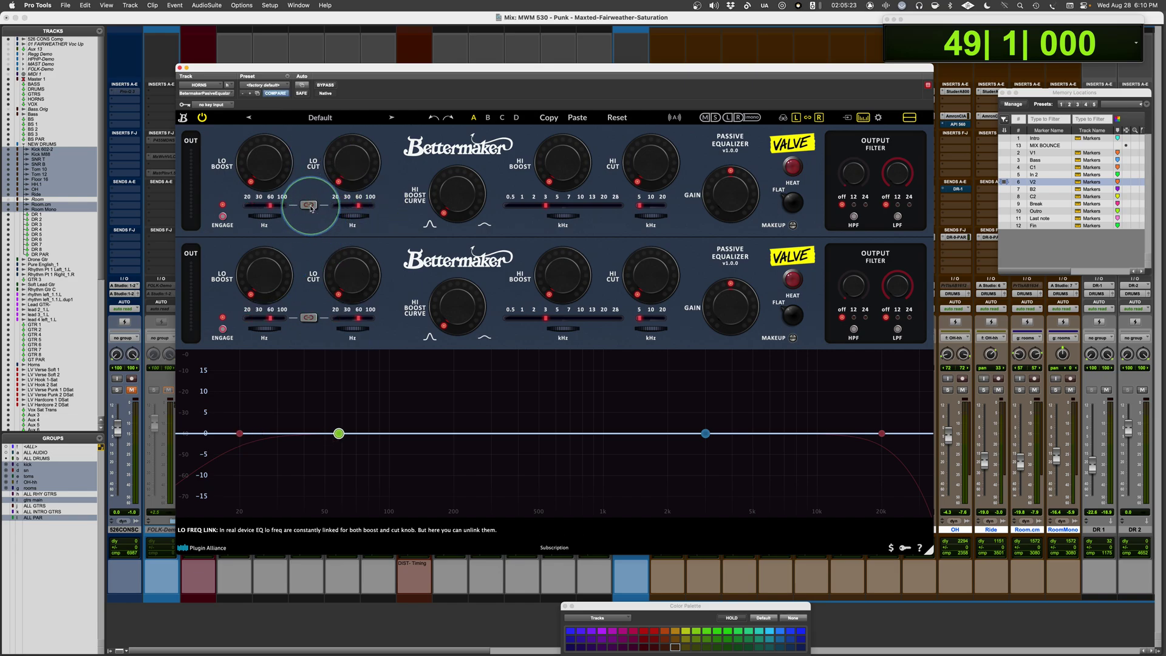
# Unlink the low frequencies, try the low cut at 29.3 Hz and 62.2 Hz, and relink it to the low boost.
pyautogui.click(310, 206)
pyautogui.moveTo(359, 206); pyautogui.dragTo(347, 211)
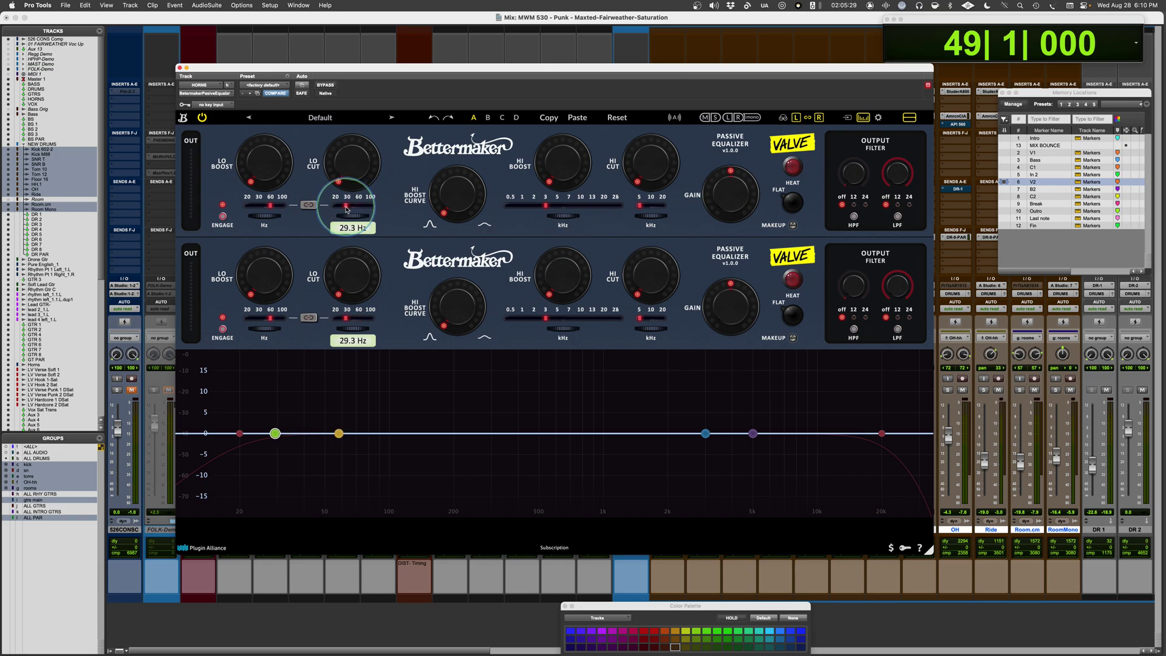
pyautogui.moveTo(347, 210); pyautogui.dragTo(359, 210)
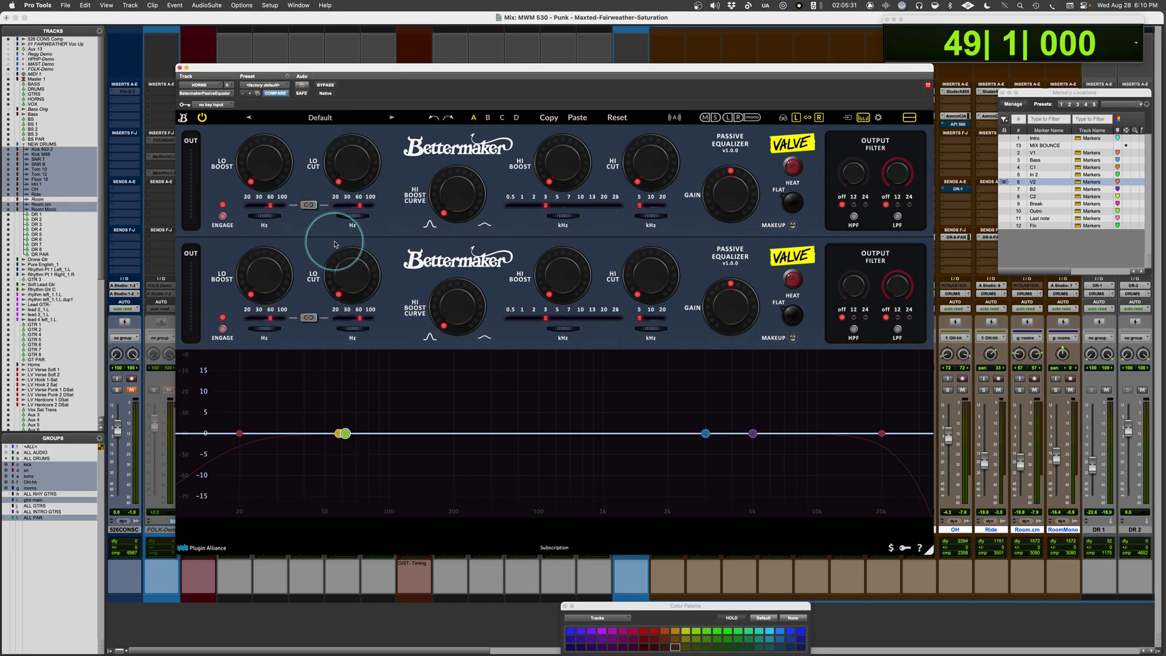
pyautogui.moveTo(334, 206)
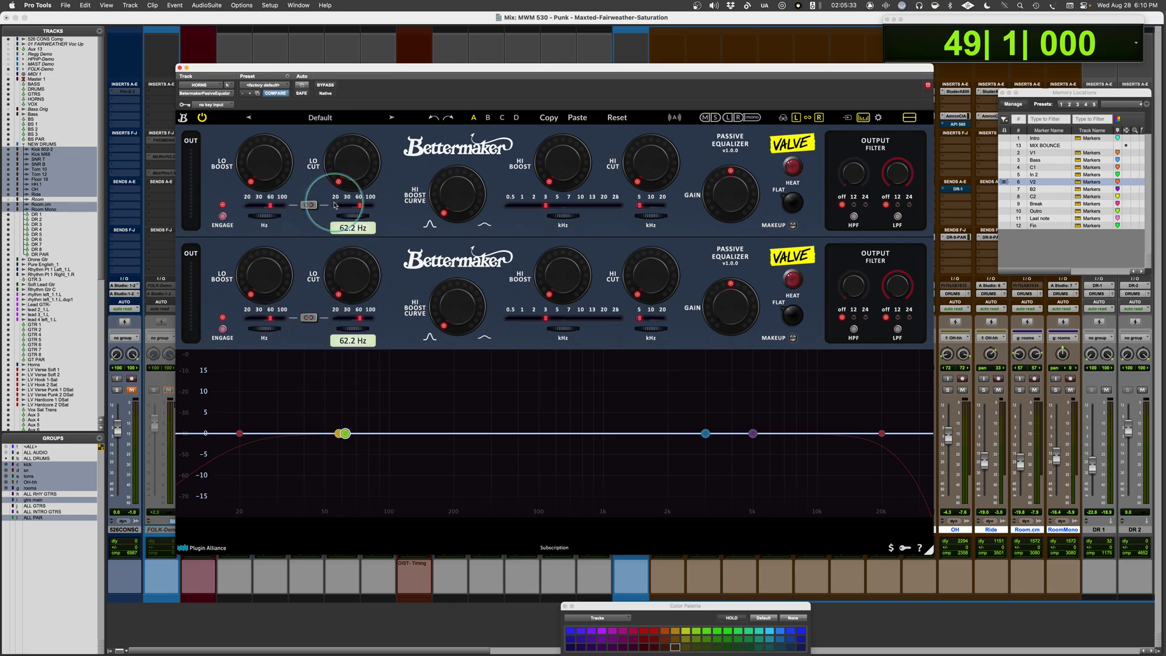
pyautogui.click(308, 205)
pyautogui.moveTo(270, 207)
pyautogui.mouseDown()
pyautogui.moveTo(197, 206)
pyautogui.moveTo(271, 210)
pyautogui.mouseUp()
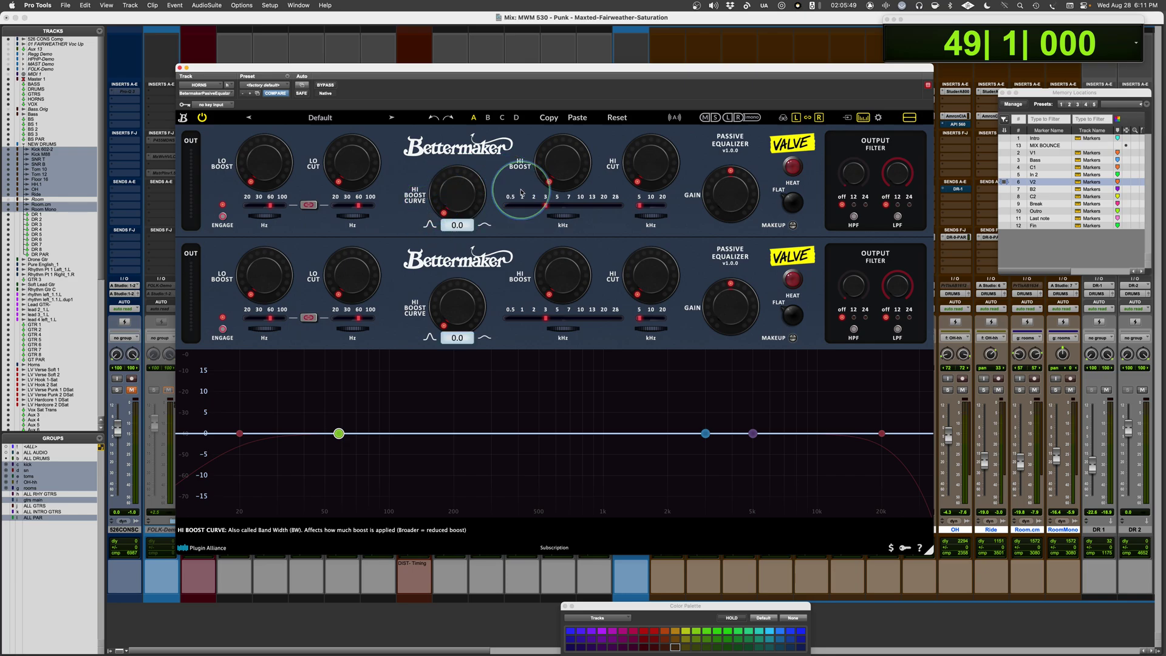
# Raise the Hi Boost, set its frequency to 0.50 kHz, and widen its curve to 10.0.
pyautogui.moveTo(563, 161); pyautogui.dragTo(562, 132)
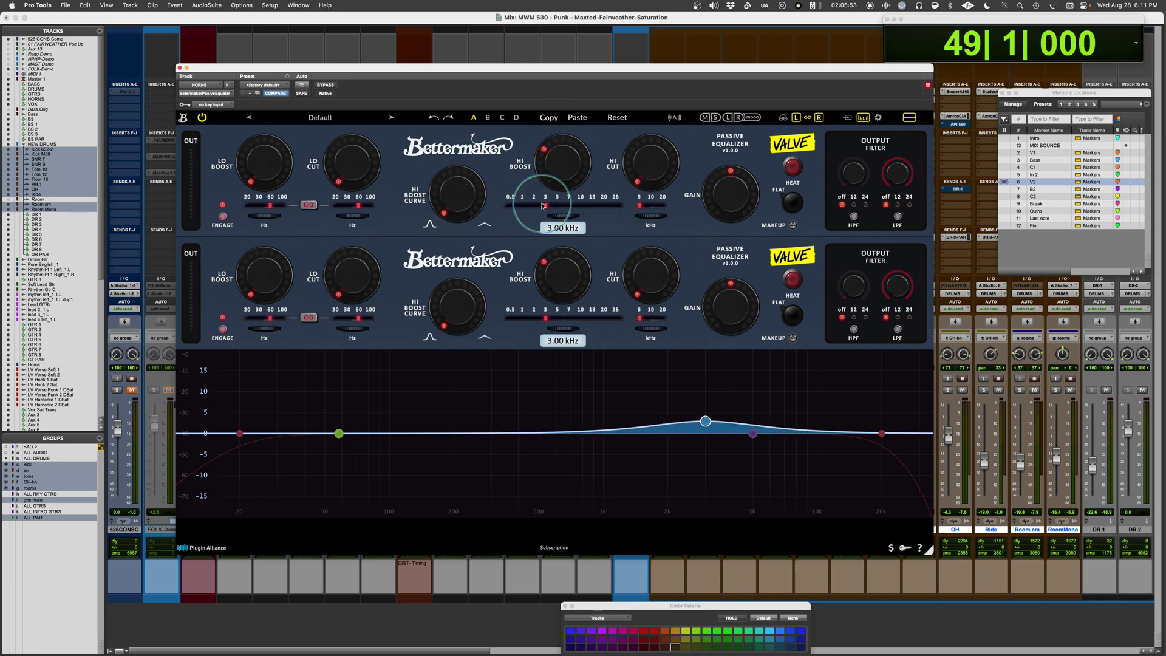
pyautogui.moveTo(545, 205); pyautogui.dragTo(468, 52)
pyautogui.moveTo(450, 202)
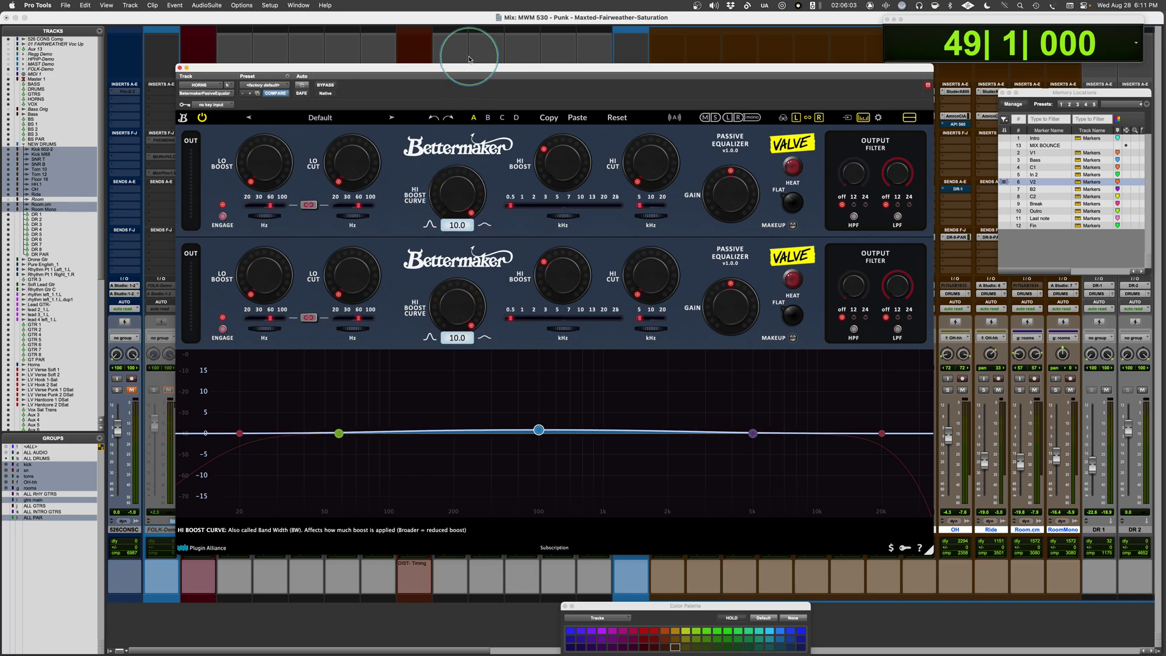
# Raise the Hi Boost to 5.7 and narrow the Hi Boost Curve to 9.7.
pyautogui.moveTo(561, 168); pyautogui.dragTo(560, 109)
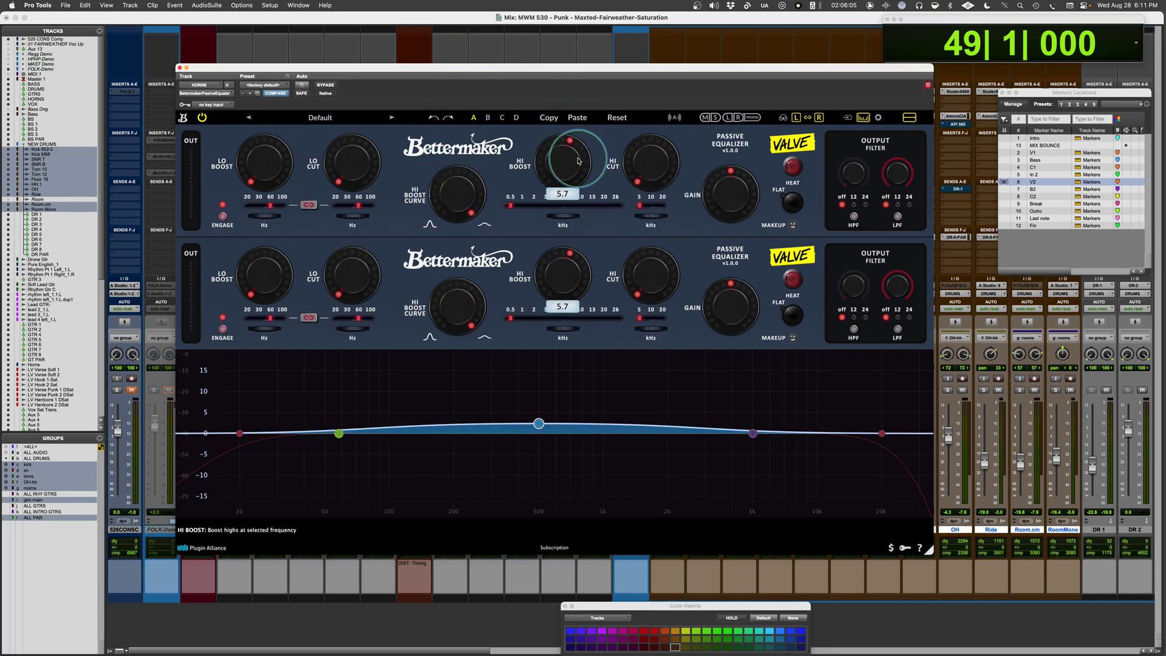
pyautogui.moveTo(457, 204)
pyautogui.mouseDown()
pyautogui.moveTo(451, 382)
pyautogui.moveTo(452, 214)
pyautogui.mouseUp()
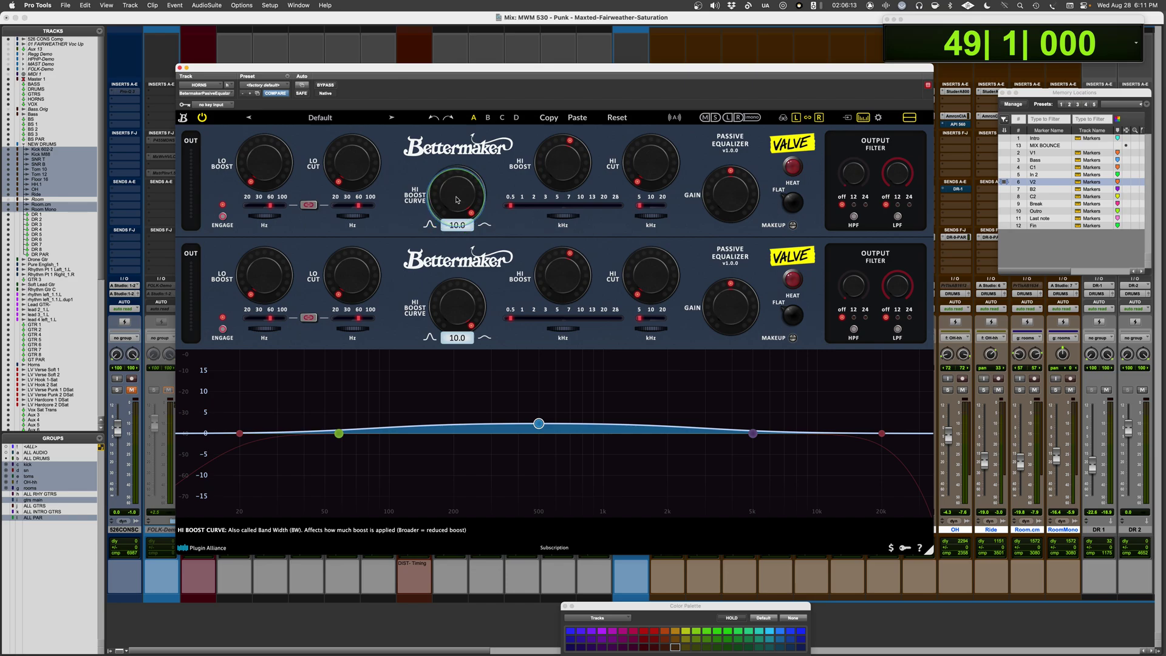
pyautogui.scroll(-3, 456, 206)
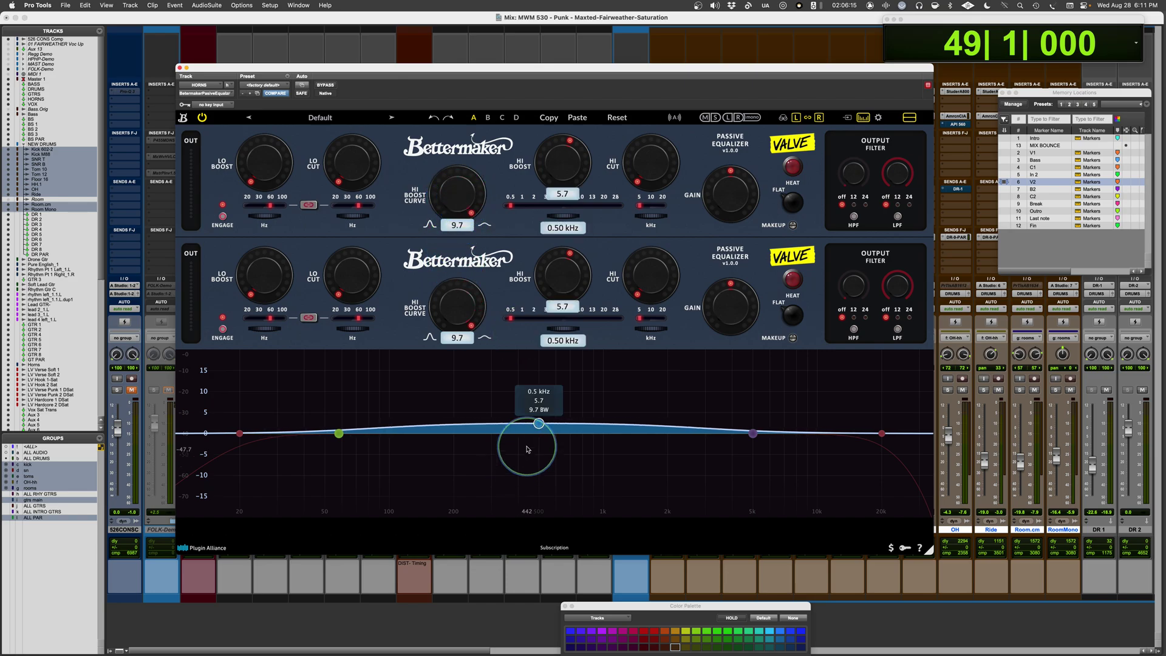
# Return the Hi Boost Curve and the Hi Boost amount to zero.
pyautogui.moveTo(457, 185); pyautogui.dragTo(454, 349)
pyautogui.moveTo(562, 145); pyautogui.dragTo(529, 381)
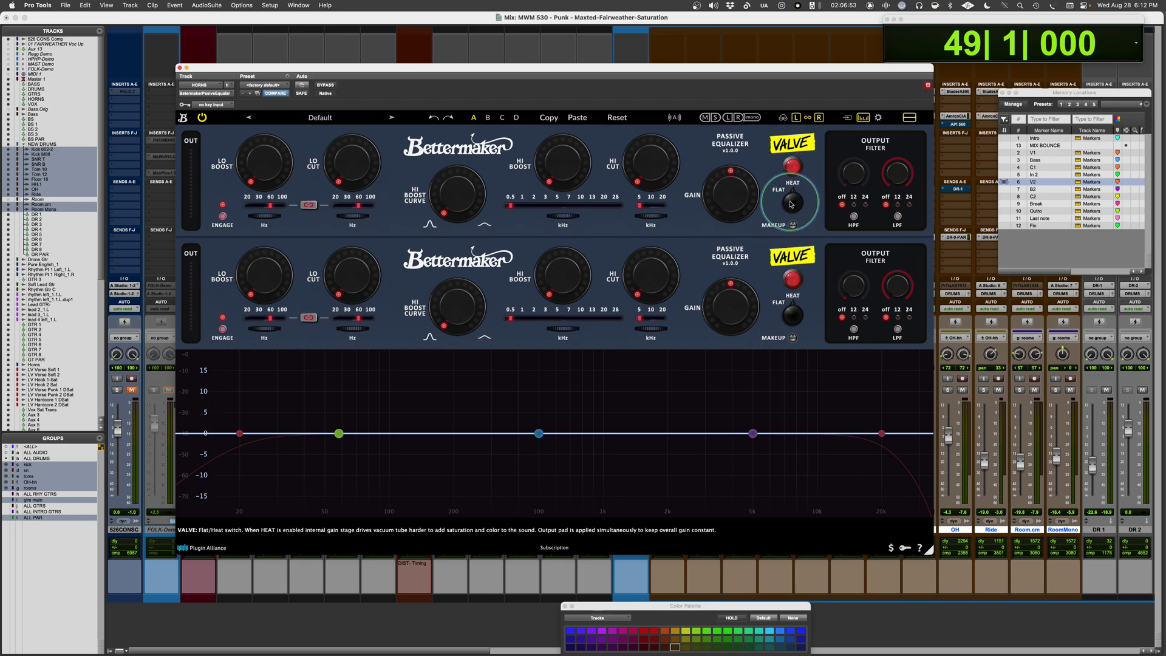
# Try the output low-pass filter with the 24 dB slope and set it back to off.
pyautogui.moveTo(840, 185)
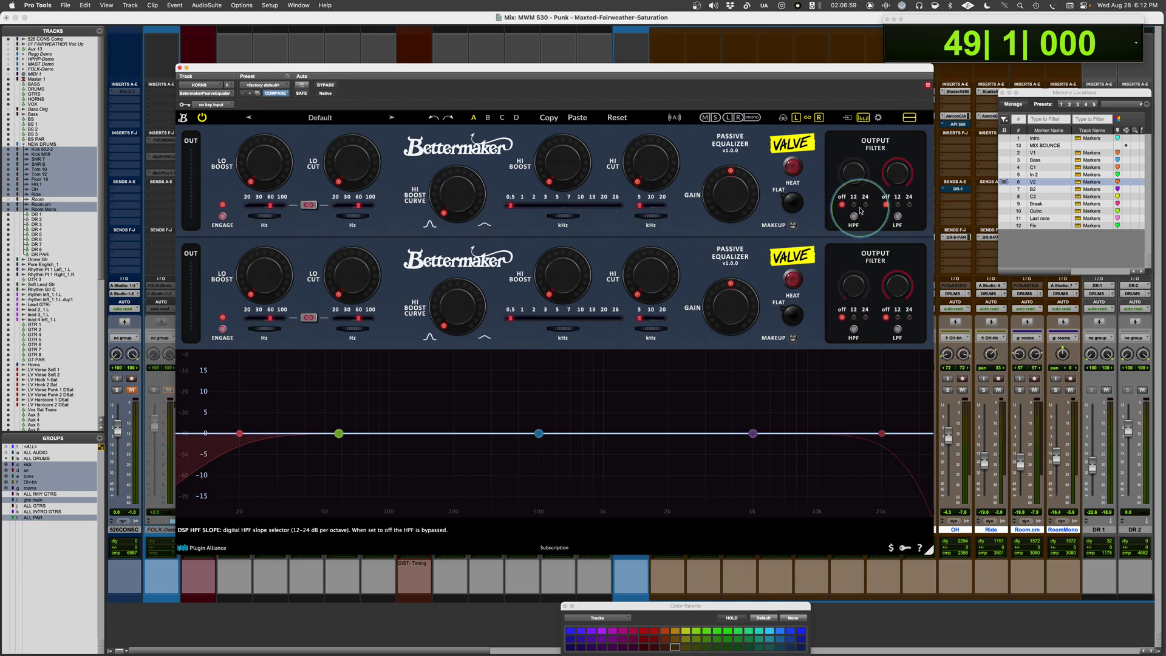
pyautogui.moveTo(897, 176)
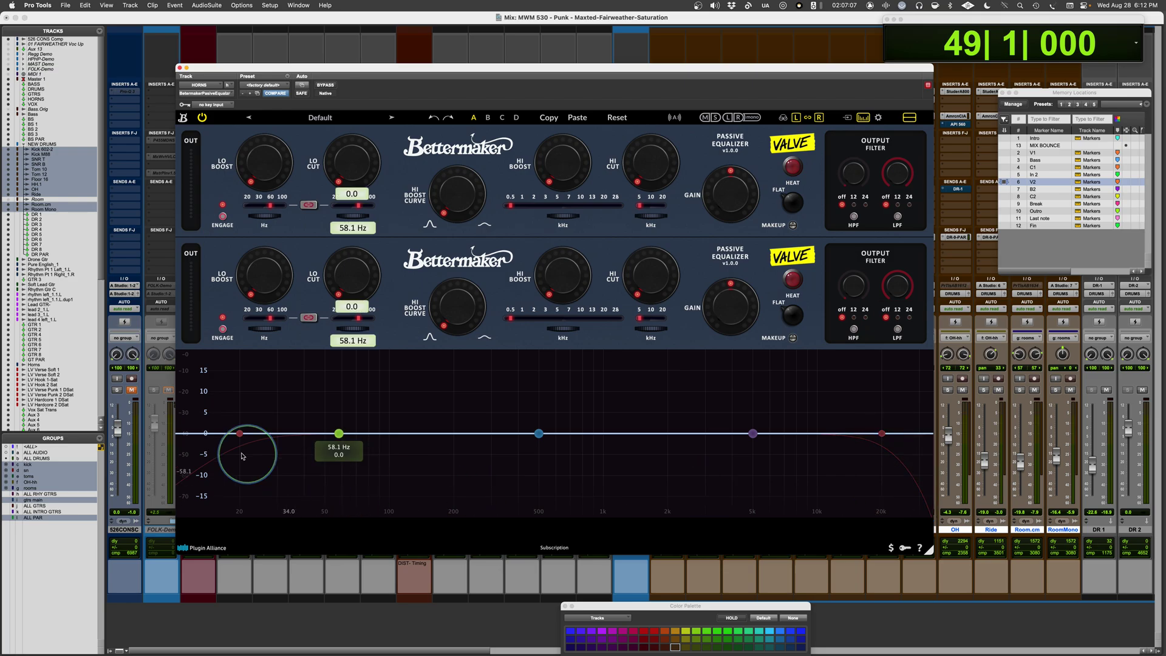
pyautogui.click(898, 204)
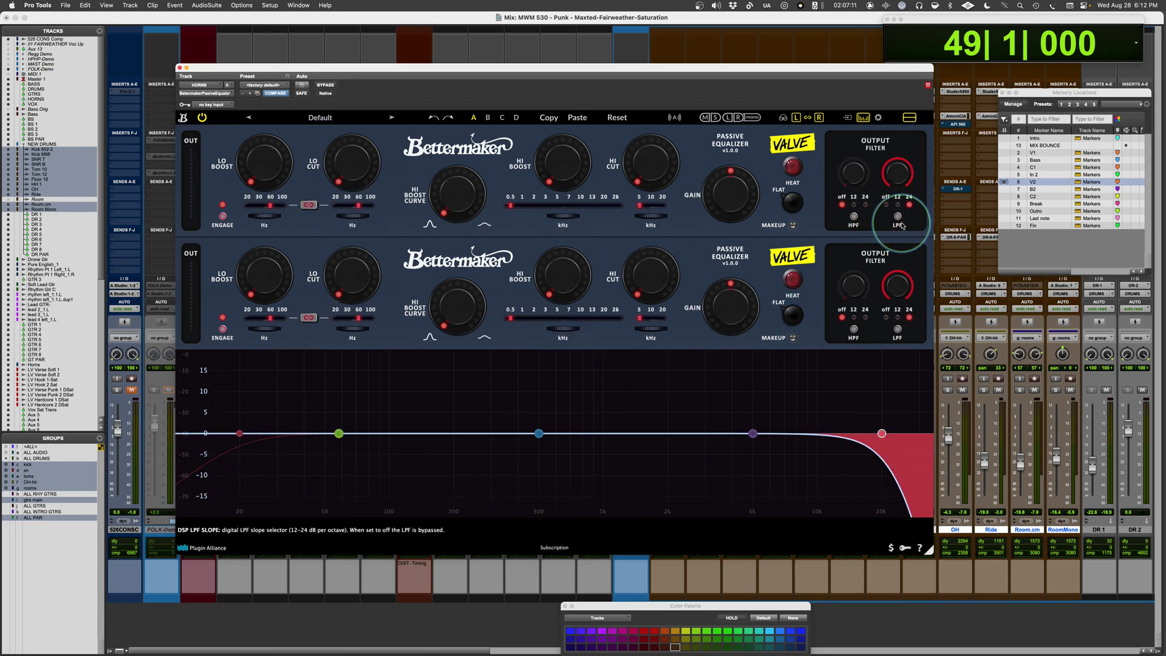
pyautogui.click(898, 218)
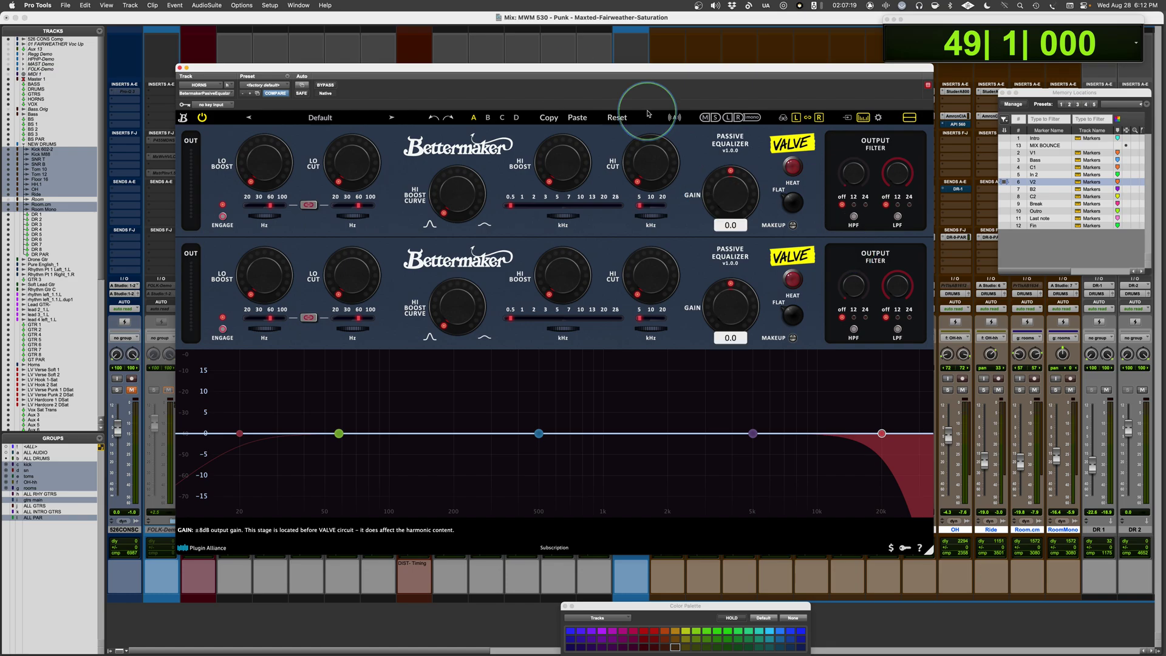
# Move the equalizer window aside to uncover the mixer channels, and close it.
pyautogui.moveTo(557, 70); pyautogui.dragTo(764, 70)
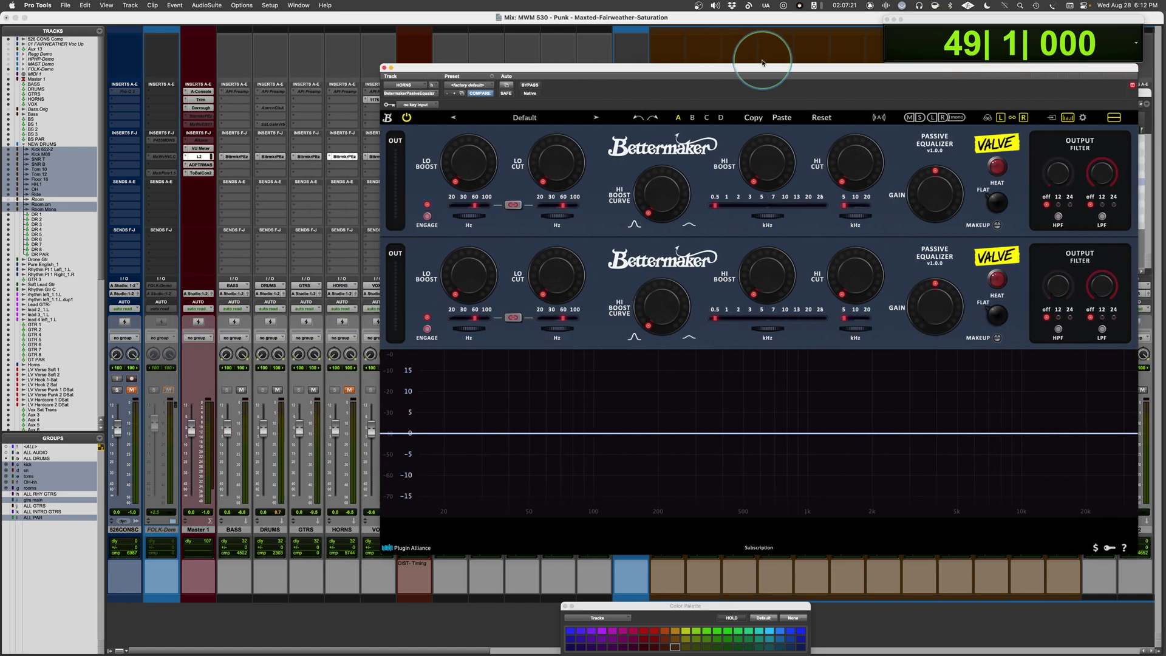
pyautogui.click(388, 68)
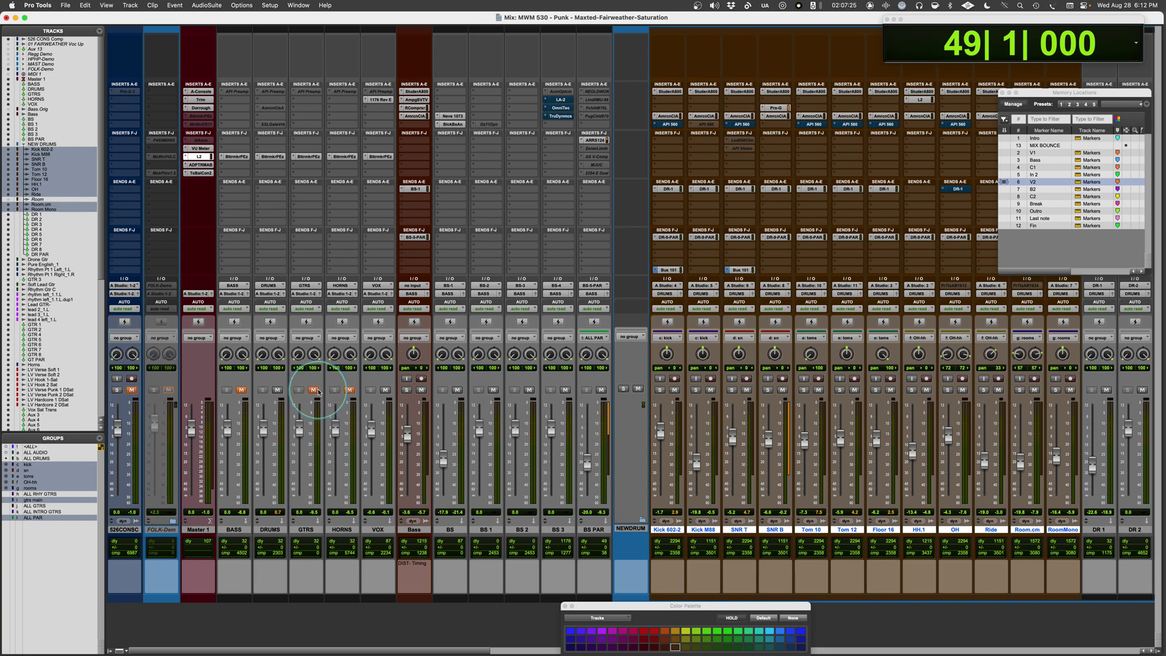
# Open the Bettermaker Passive Equalizer on the DRUMS track, reposition its window, and start playback.
pyautogui.click(272, 157)
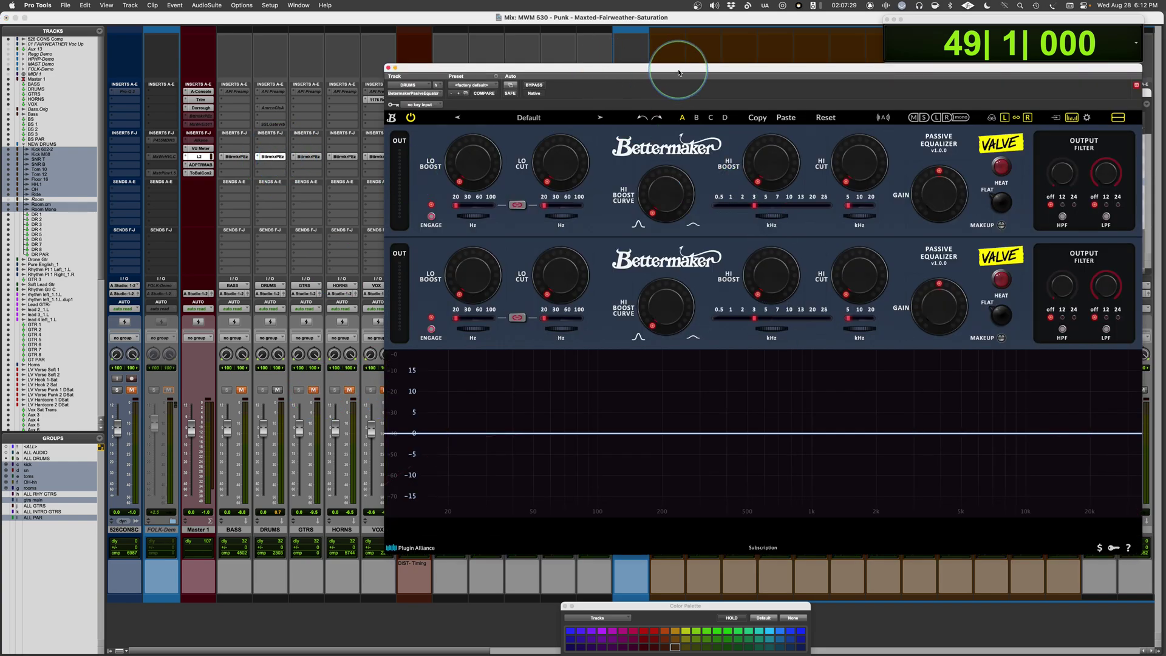
pyautogui.moveTo(678, 72); pyautogui.dragTo(524, 72)
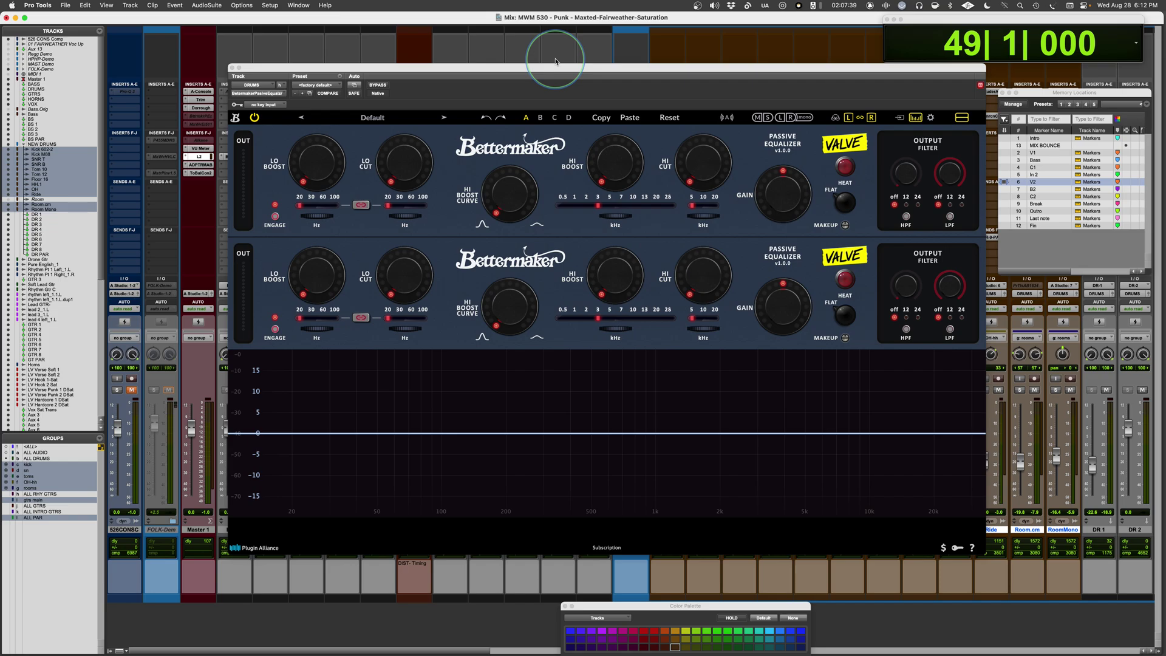
pyautogui.moveTo(571, 61); pyautogui.dragTo(492, 67)
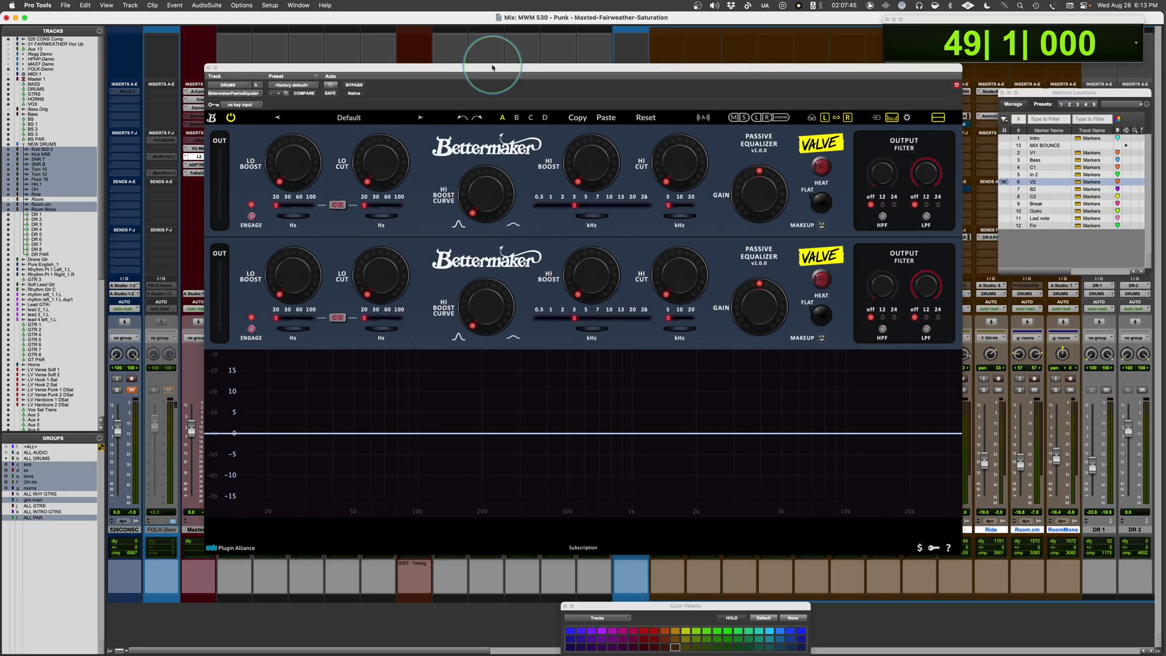
pyautogui.press('space')
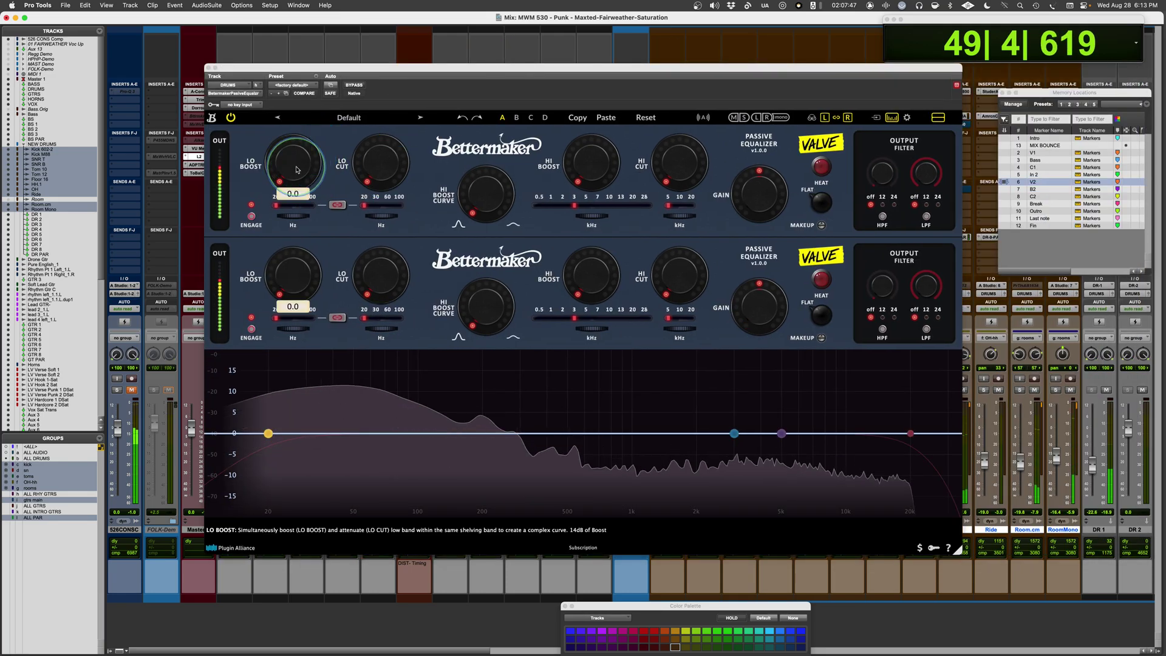
# Raise the drums' Lo Boost at 20 Hz and, with the low frequencies unlinked, set Lo Cut to 0.9 at 24.7 Hz.
pyautogui.moveTo(296, 169); pyautogui.dragTo(295, 138)
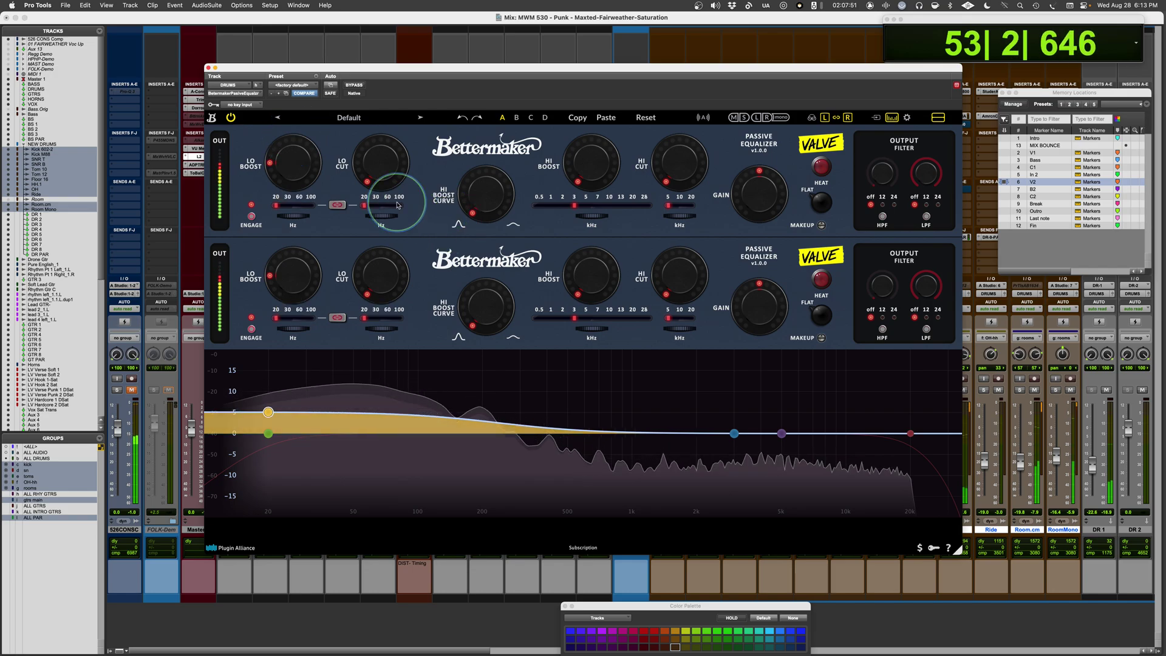
pyautogui.click(342, 207)
pyautogui.moveTo(365, 206); pyautogui.dragTo(386, 165)
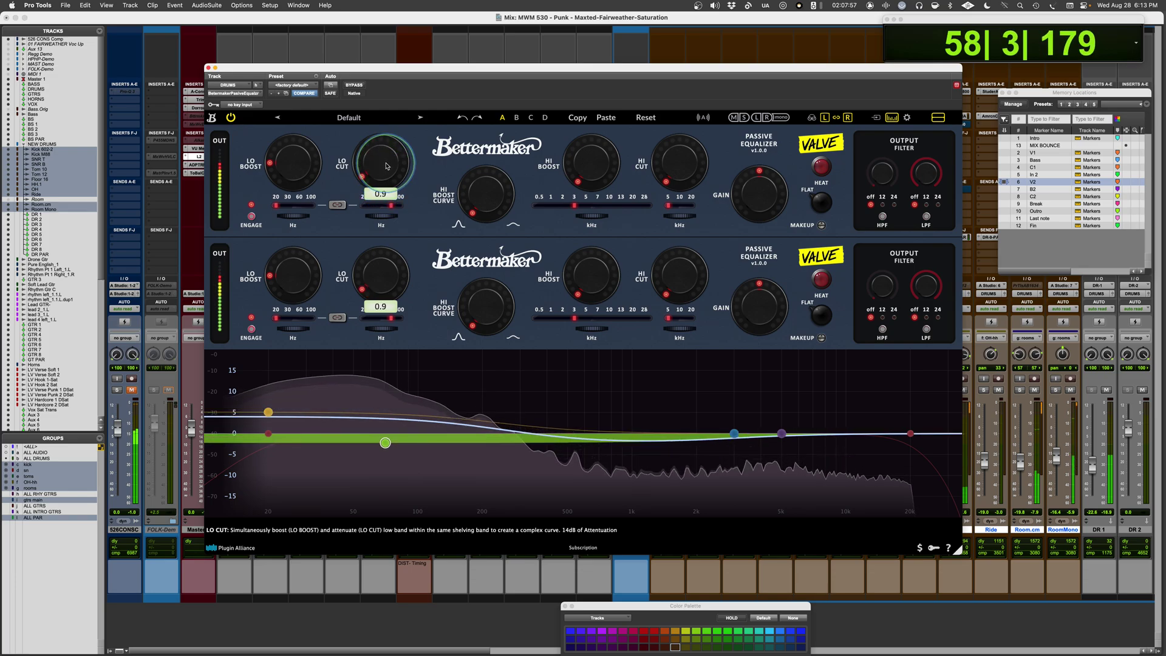
pyautogui.moveTo(390, 205); pyautogui.dragTo(371, 209)
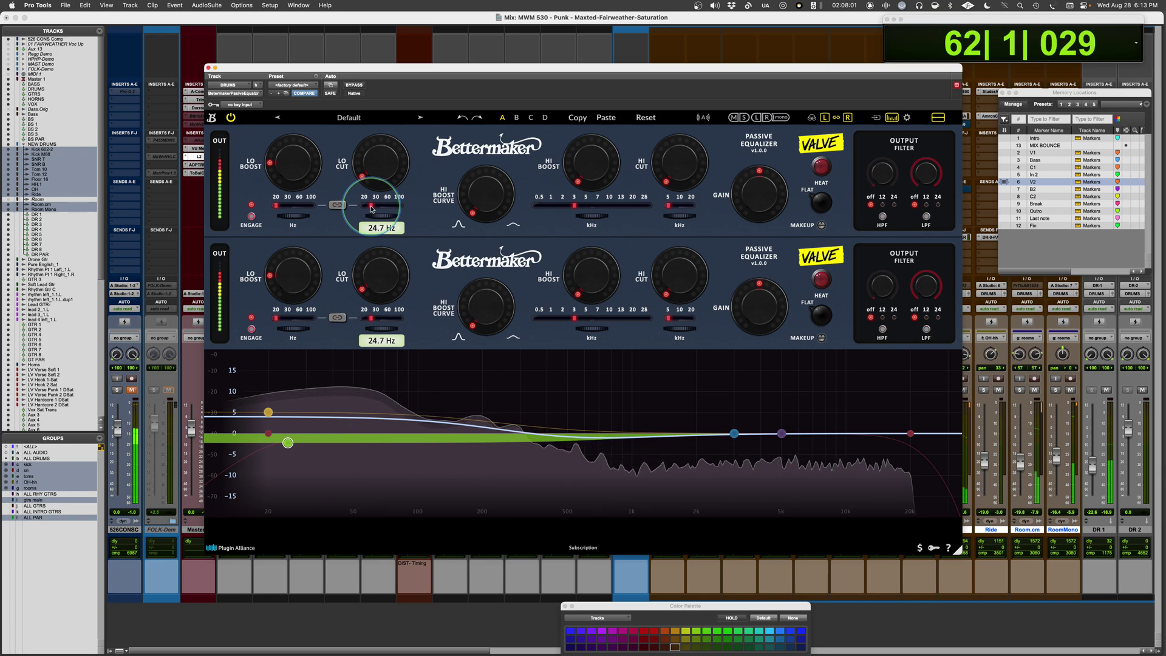
pyautogui.click(355, 85)
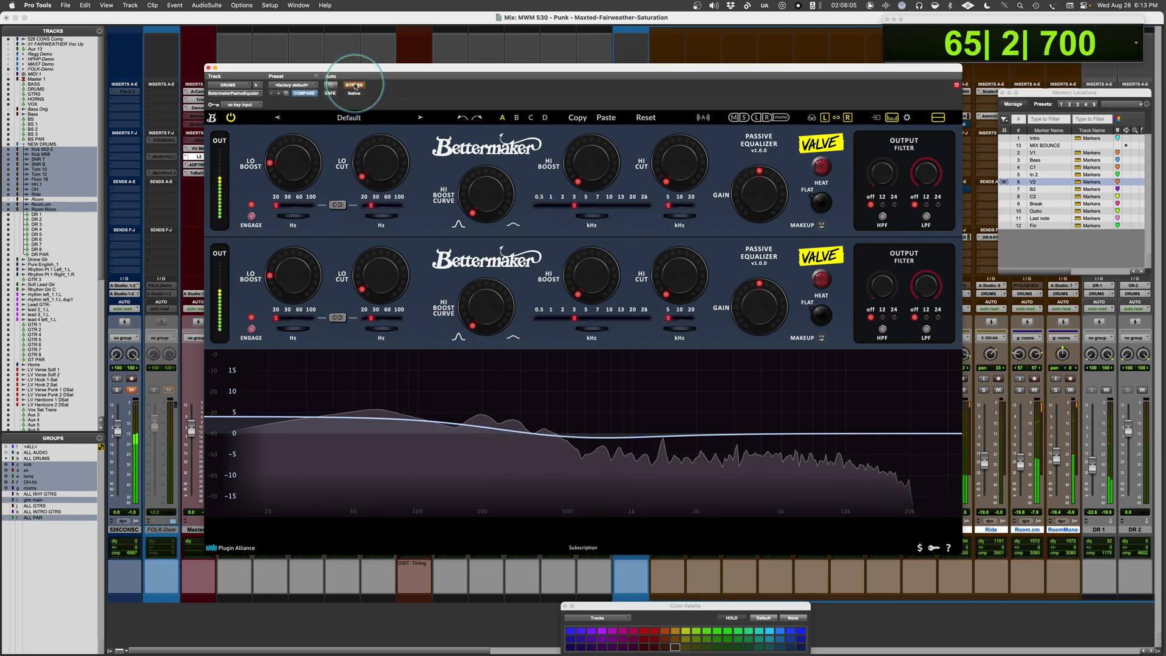
# Raise the drums' Hi Boost at 3 kHz and broaden its Hi Boost Curve.
pyautogui.moveTo(595, 164); pyautogui.dragTo(596, 124)
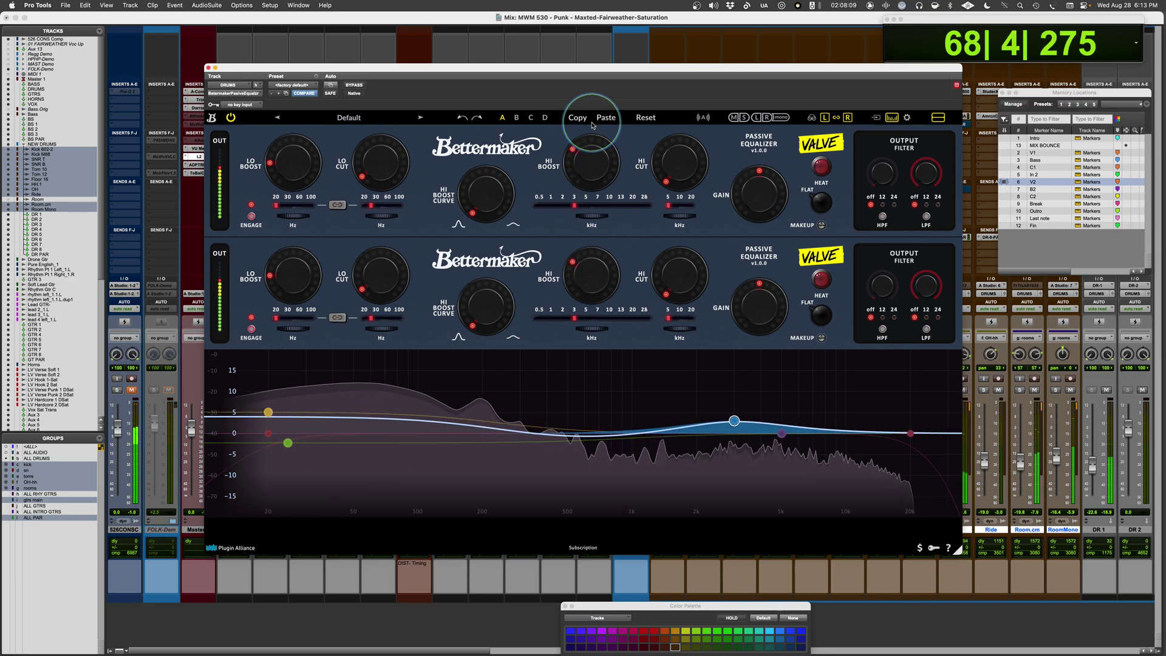
pyautogui.click(478, 180)
pyautogui.moveTo(481, 180)
pyautogui.mouseDown()
pyautogui.moveTo(486, 152)
pyautogui.moveTo(483, 163)
pyautogui.mouseUp()
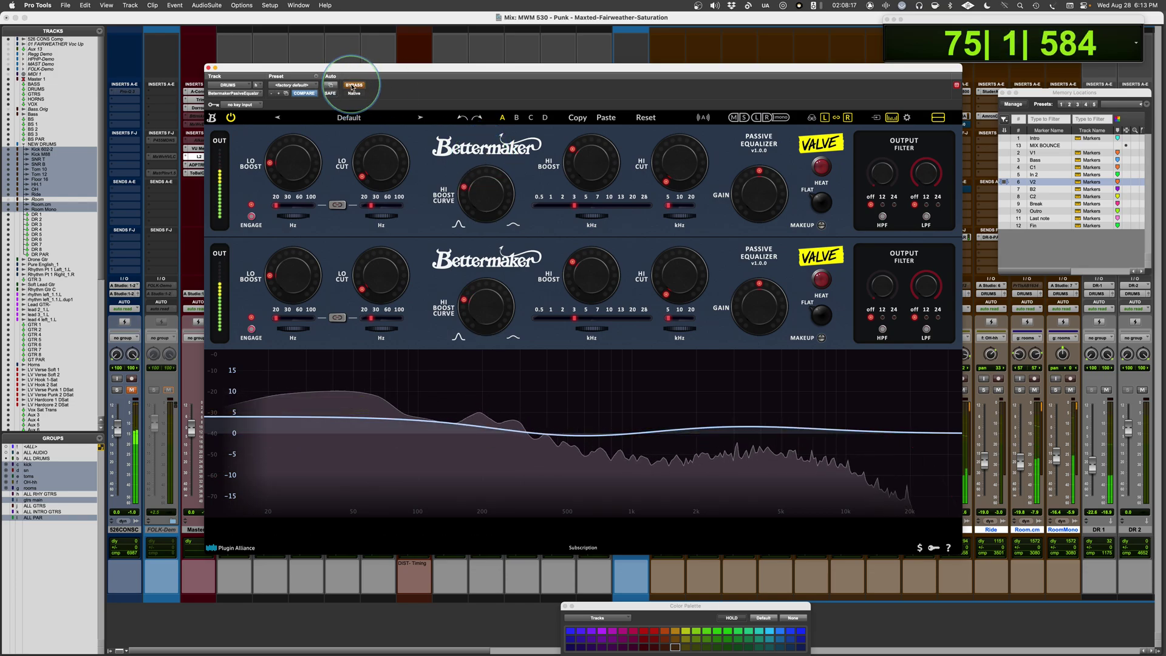
# Lower the drum equalizer's output gain to -0.9 and compare the processed sound against bypass.
pyautogui.click(352, 86)
pyautogui.moveTo(754, 200); pyautogui.dragTo(757, 200)
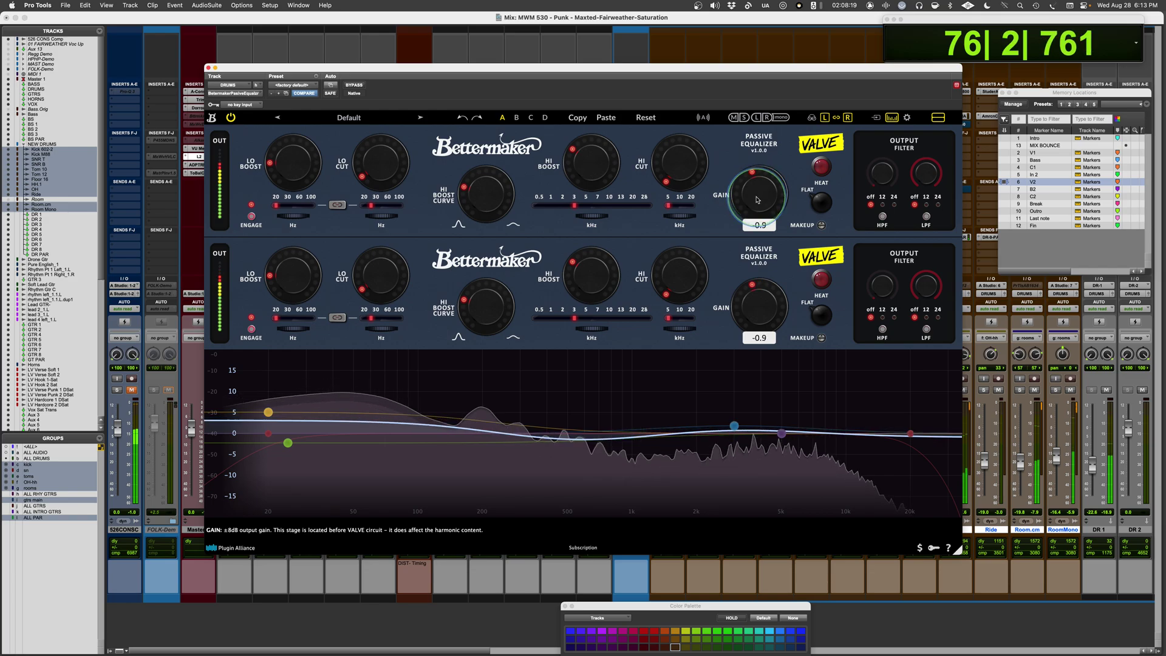
pyautogui.click(354, 86)
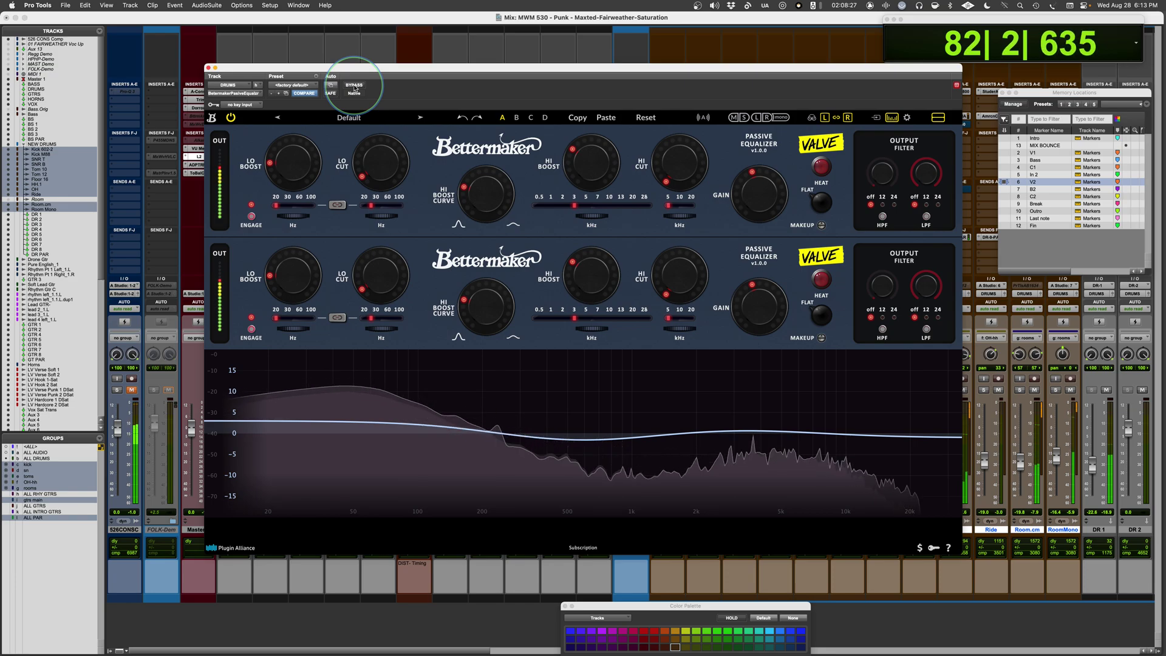
# Engage the drums' output low-pass filter at the 24 dB slope, lower its frequency to 18.7 kHz, and compare against bypass.
pyautogui.moveTo(923, 178)
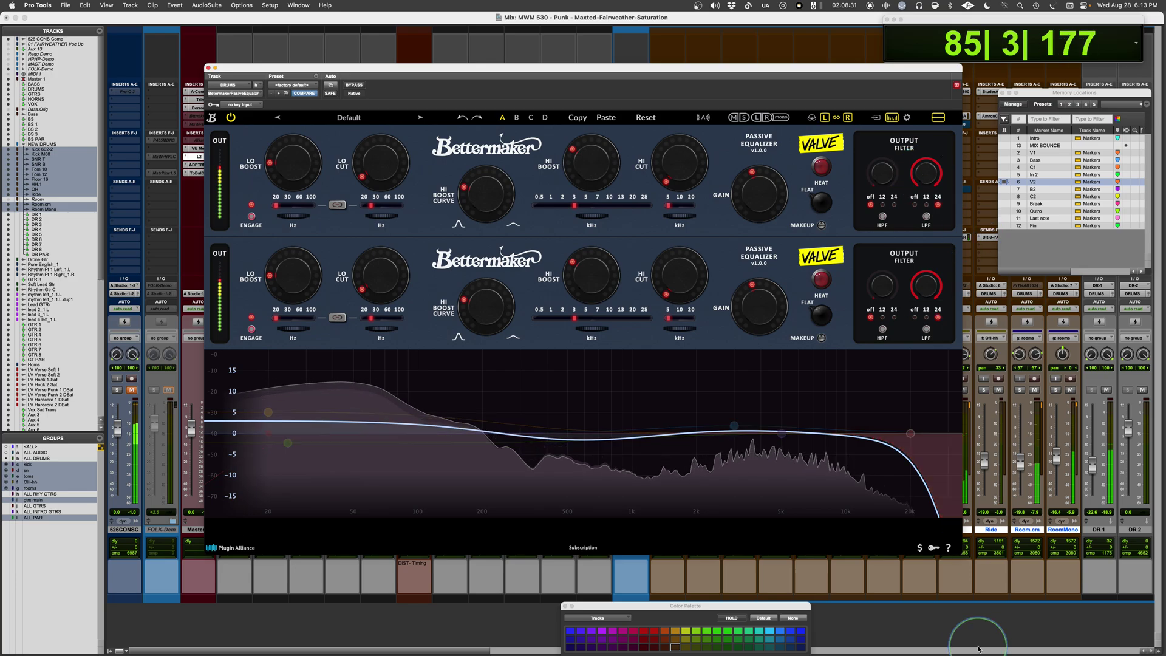
pyautogui.moveTo(251, 489)
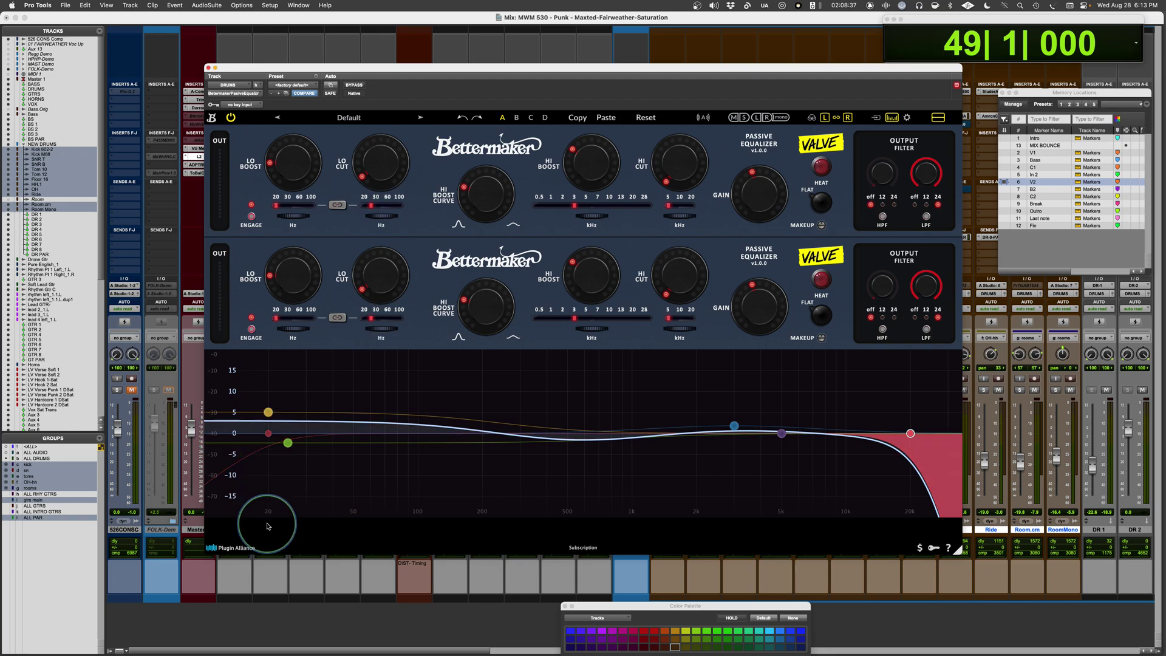
pyautogui.moveTo(918, 509)
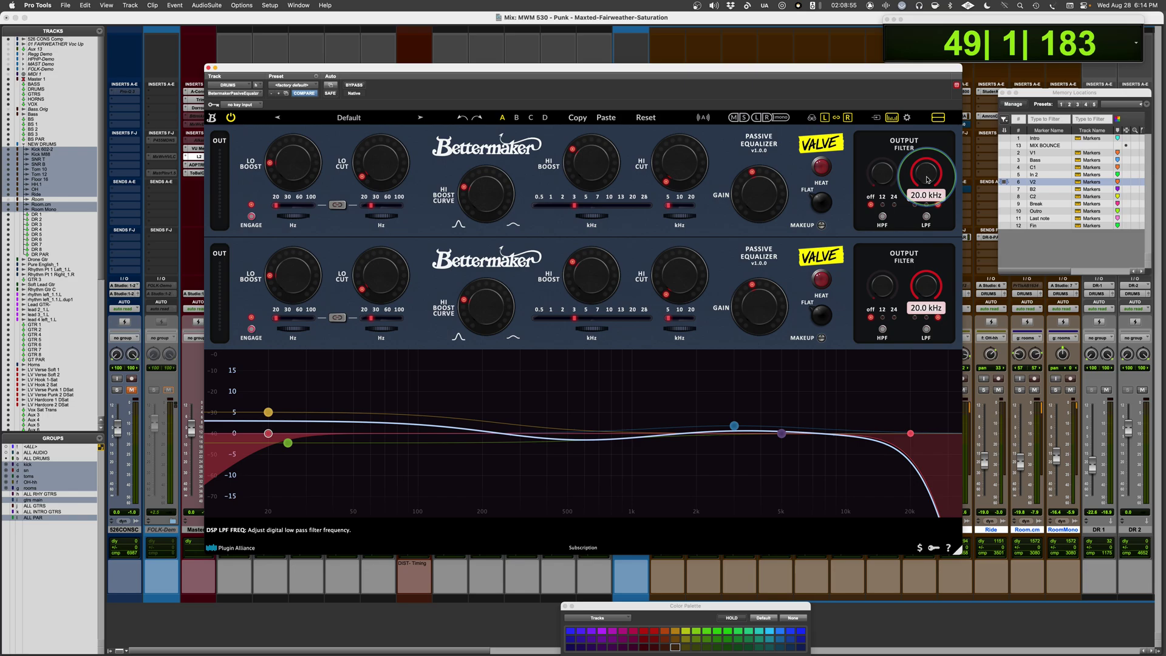
pyautogui.press('space')
pyautogui.scroll(-1, 926, 181)
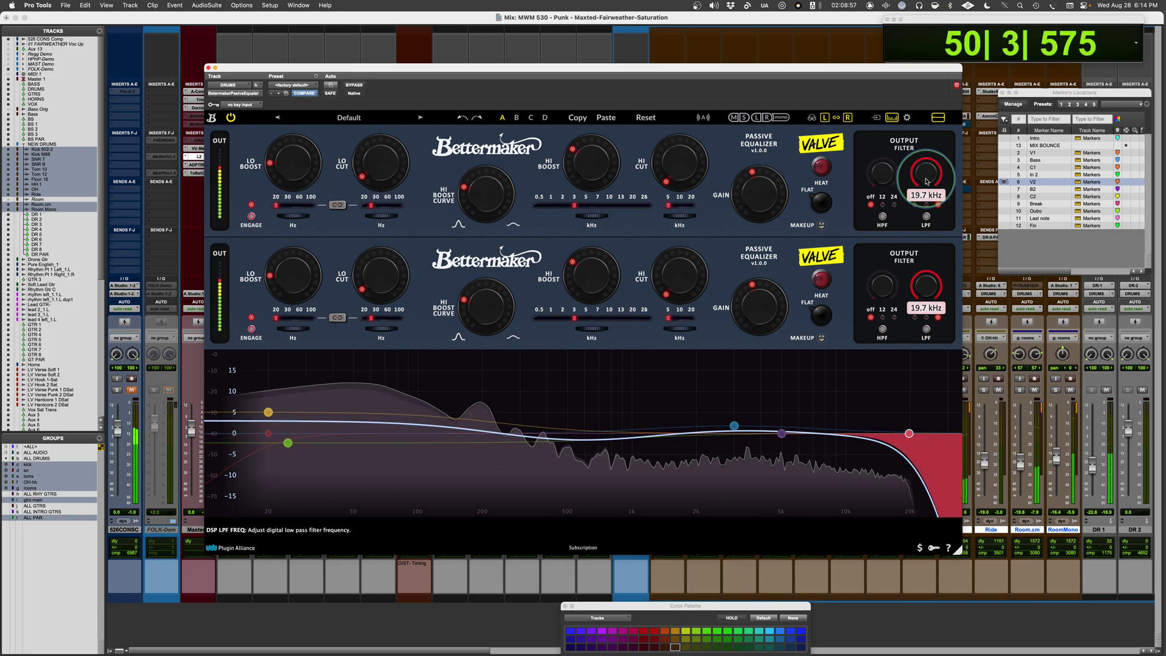
pyautogui.scroll(-3, 925, 185)
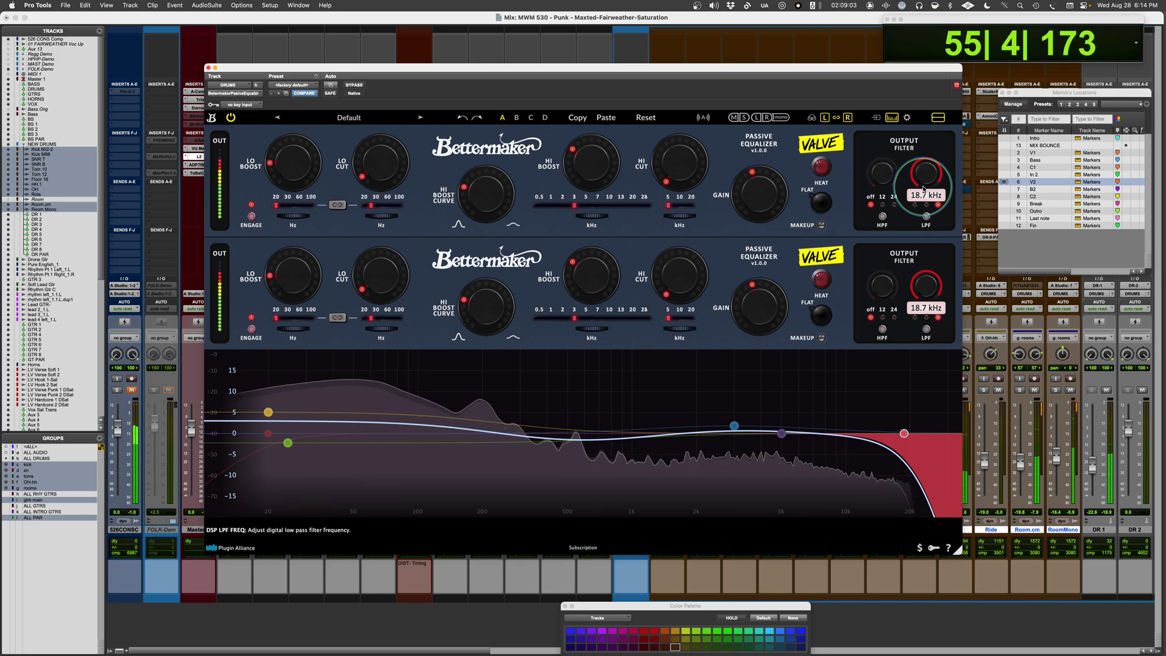
pyautogui.click(355, 85)
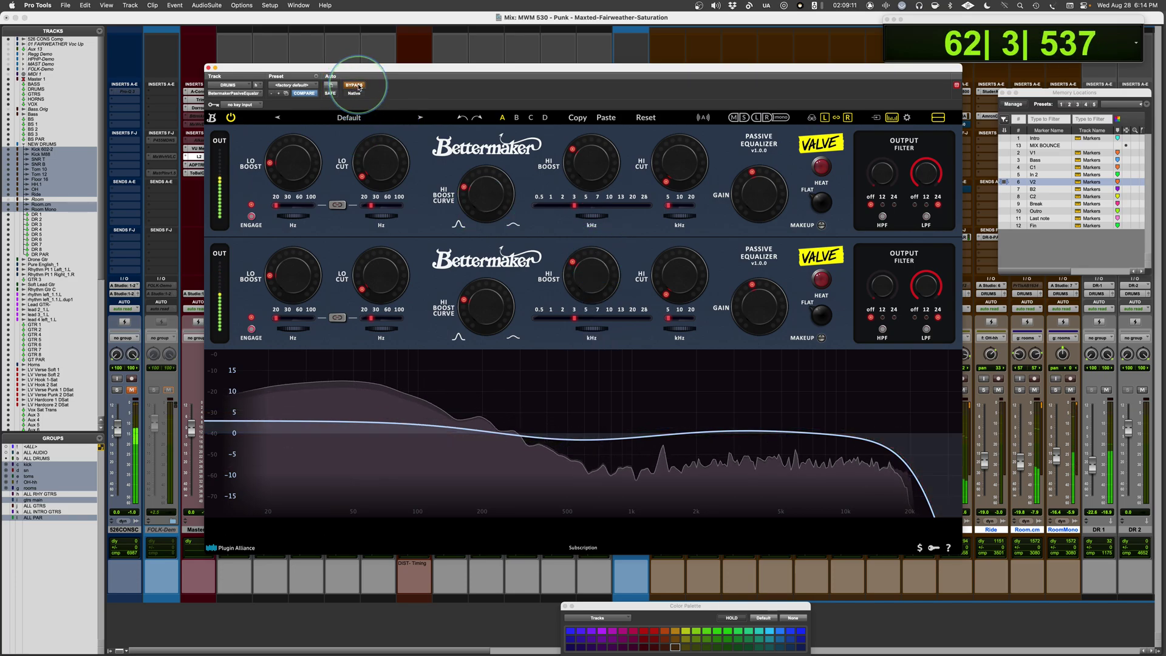
pyautogui.click(355, 85)
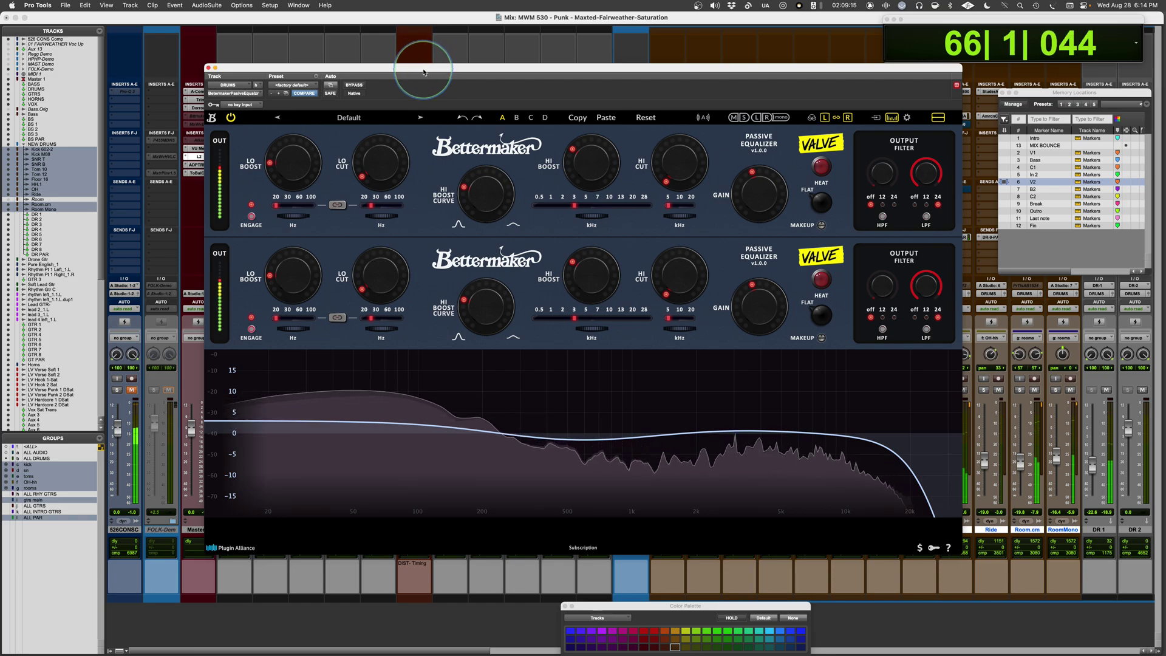
# Increase the drums' Lo Cut slightly while listening, and stop playback.
pyautogui.moveTo(423, 73); pyautogui.dragTo(506, 82)
pyautogui.moveTo(452, 180); pyautogui.dragTo(451, 175)
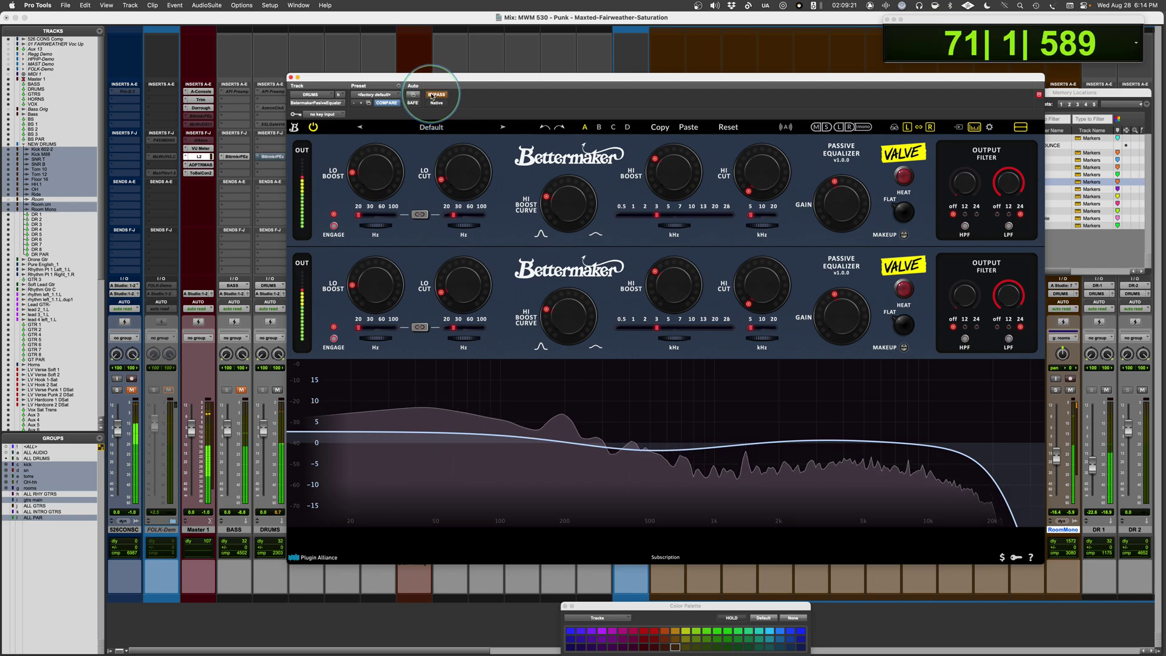
pyautogui.press('space')
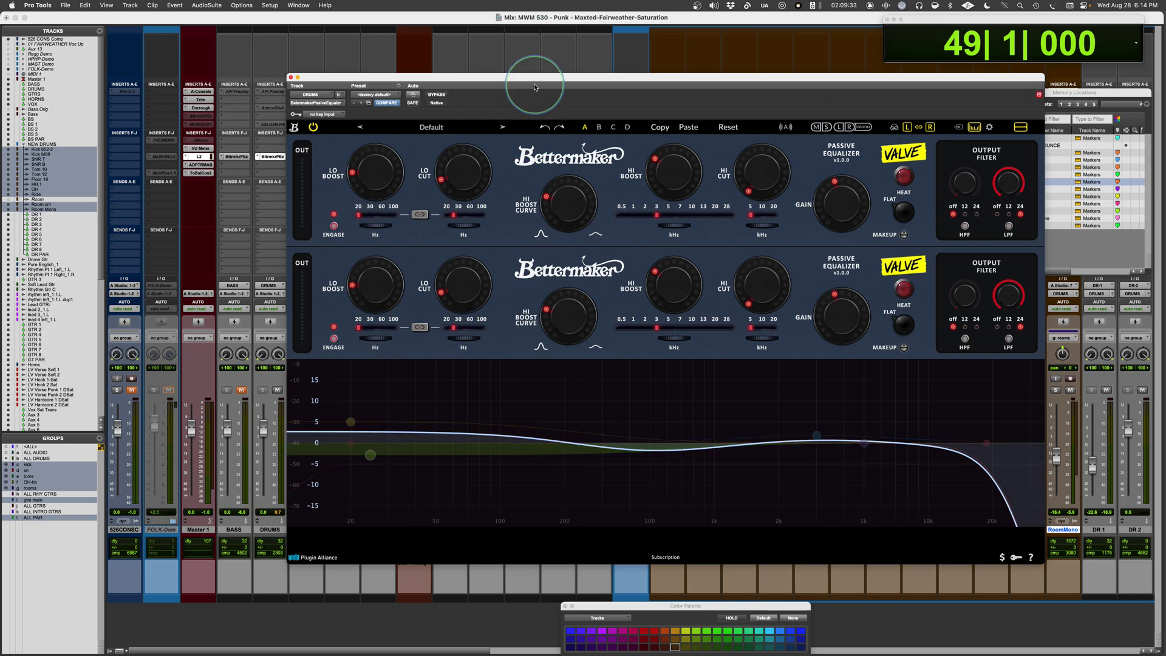
# Toggle the mutes on the BASS and DRUMS tracks, and open the BASS track's Passive Equalizer for playback.
pyautogui.click(241, 389)
pyautogui.click(277, 389)
pyautogui.click(236, 157)
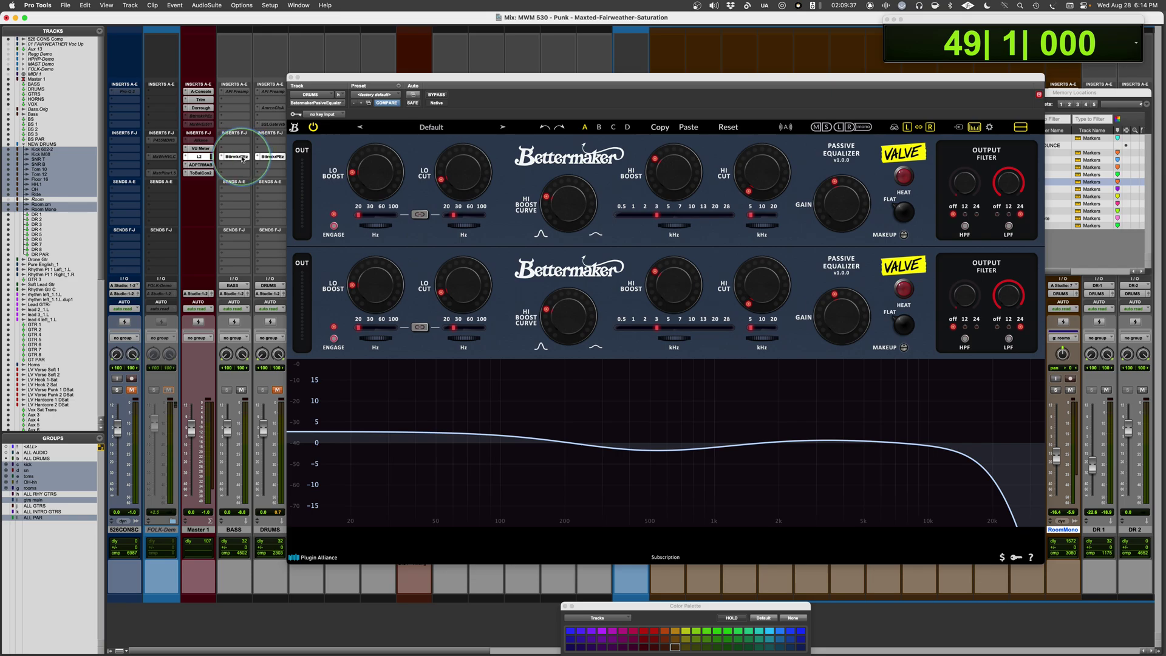
pyautogui.moveTo(744, 70); pyautogui.dragTo(733, 46)
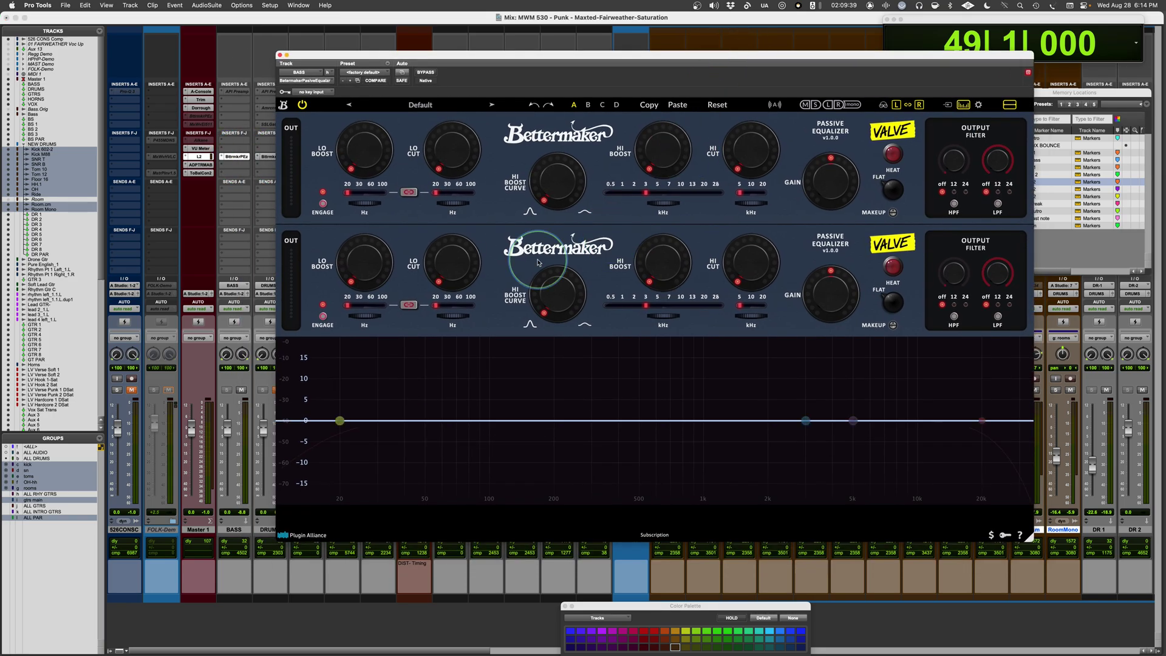
pyautogui.moveTo(428, 170)
pyautogui.press('space')
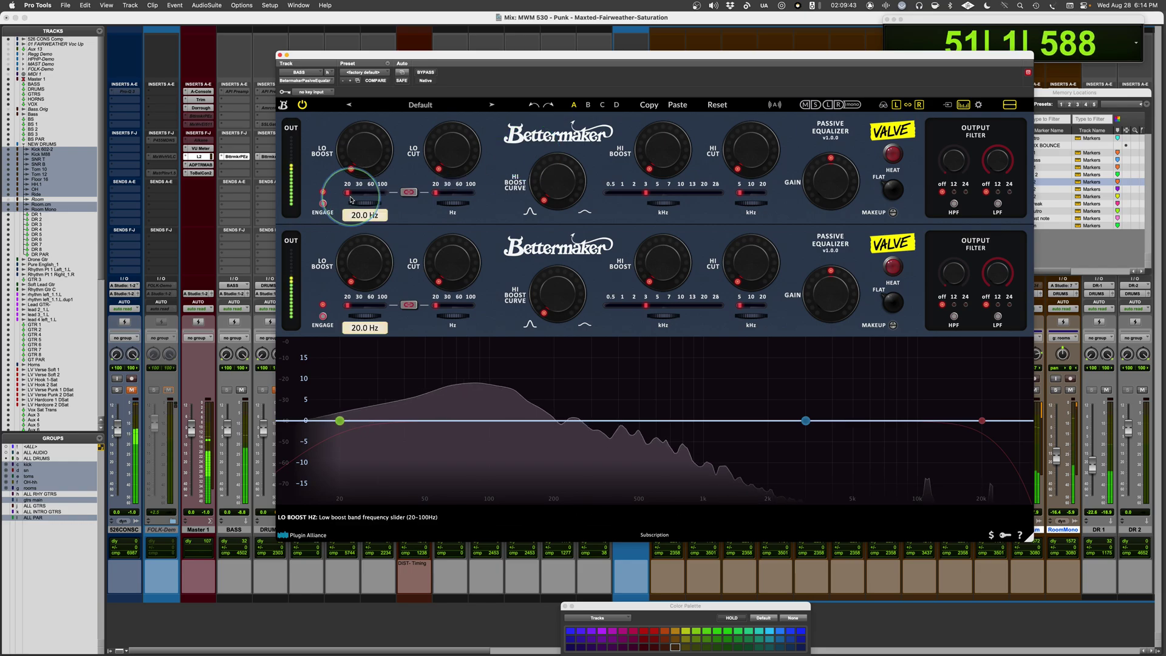
# Raise the bass track's Lo Boost at 100 Hz and its Hi Boost at a frequency between 0.5 and 1 kHz.
pyautogui.moveTo(349, 192); pyautogui.dragTo(408, 193)
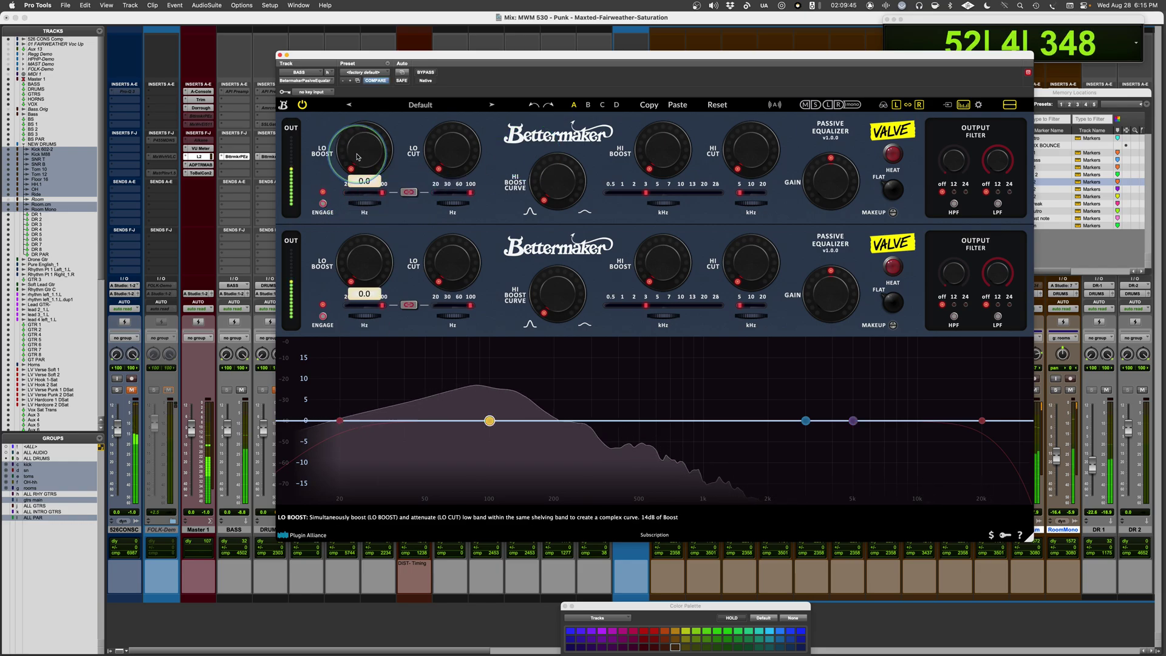
pyautogui.moveTo(359, 152); pyautogui.dragTo(359, 146)
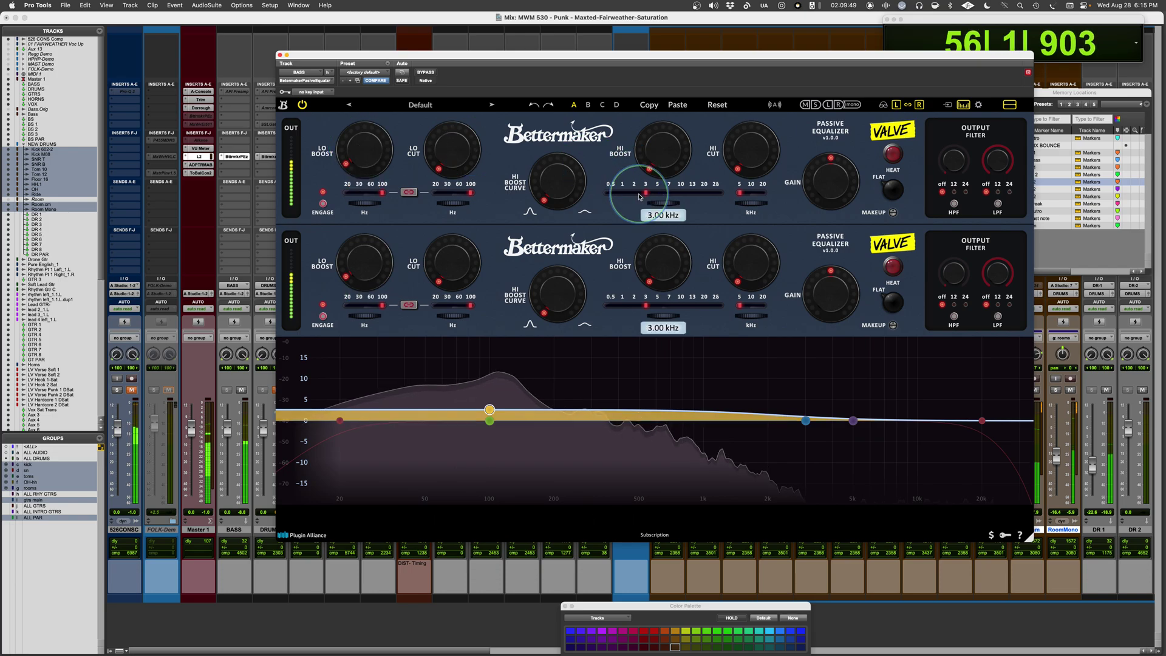
pyautogui.moveTo(644, 193); pyautogui.dragTo(617, 198)
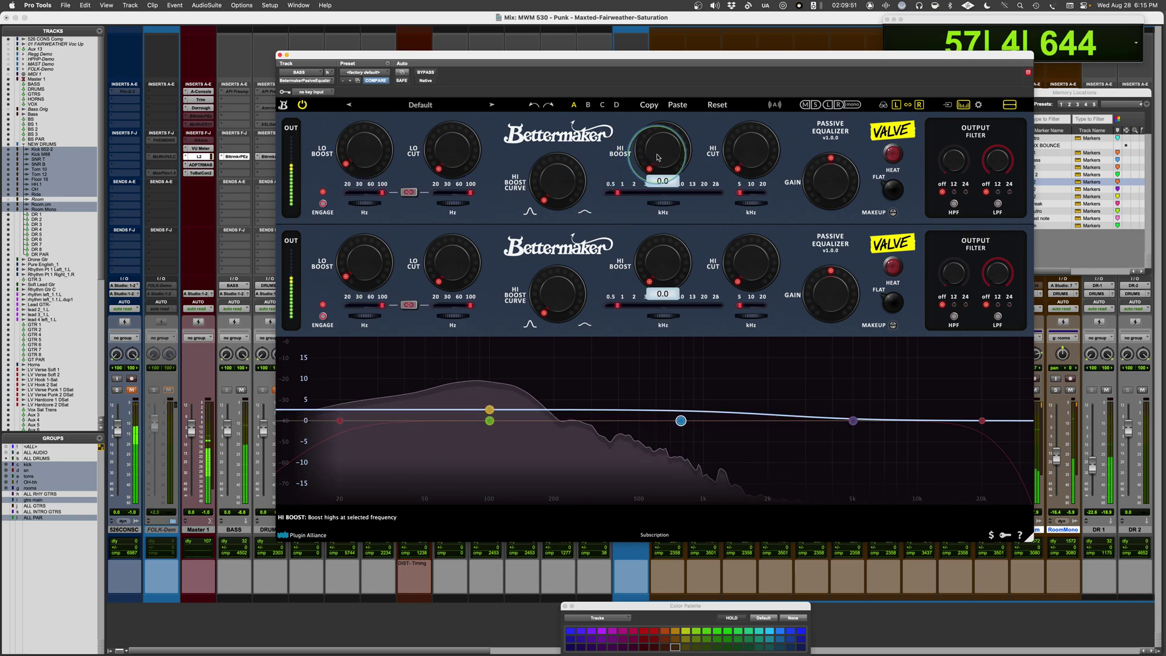
pyautogui.moveTo(665, 152); pyautogui.dragTo(660, 117)
# Lower the bass track's linked low frequency to 31.3 Hz, with Lo Boost at 1.3 and Lo Cut at 2.1.
pyautogui.moveTo(381, 193); pyautogui.dragTo(361, 197)
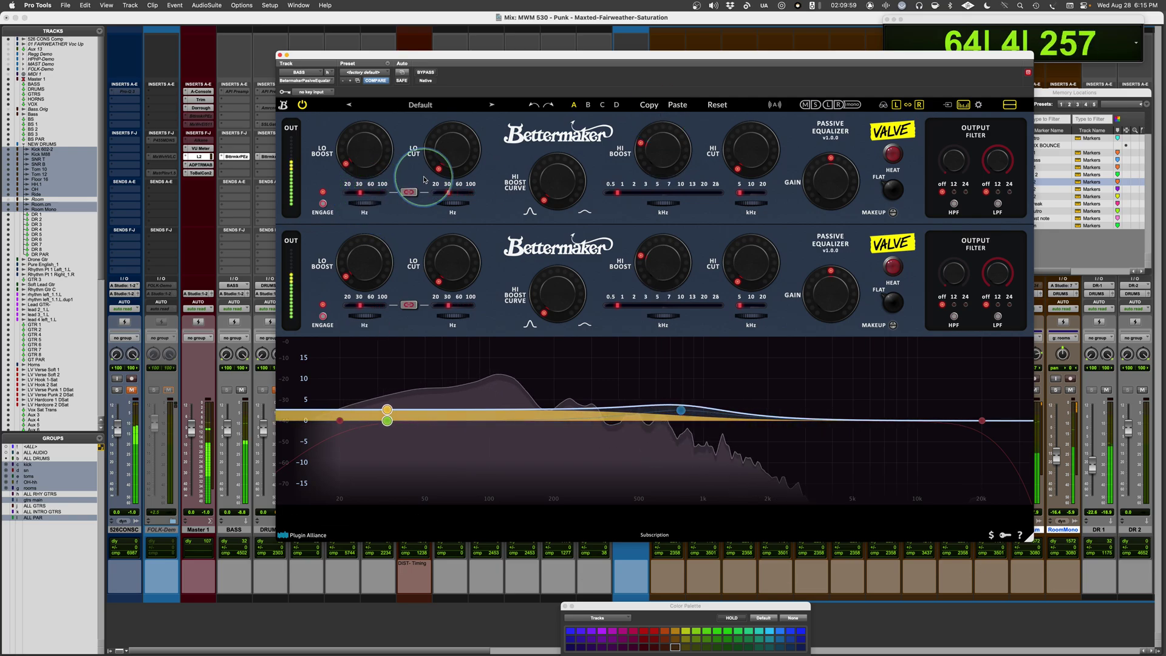
pyautogui.moveTo(451, 170); pyautogui.dragTo(450, 161)
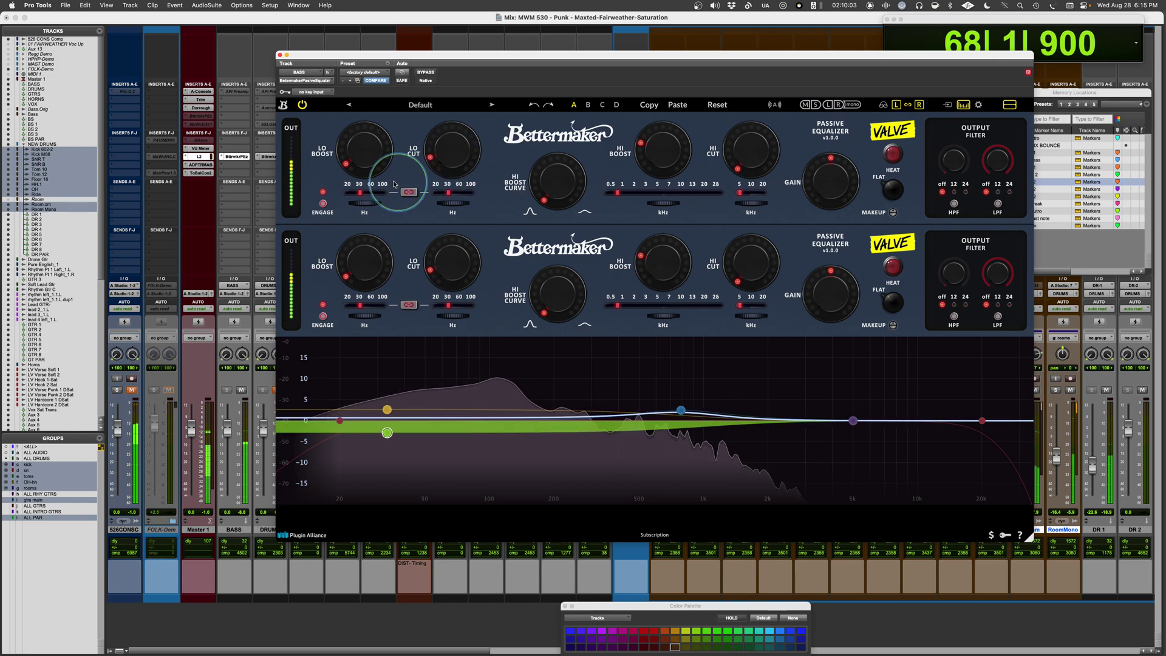
pyautogui.moveTo(364, 163); pyautogui.dragTo(360, 162)
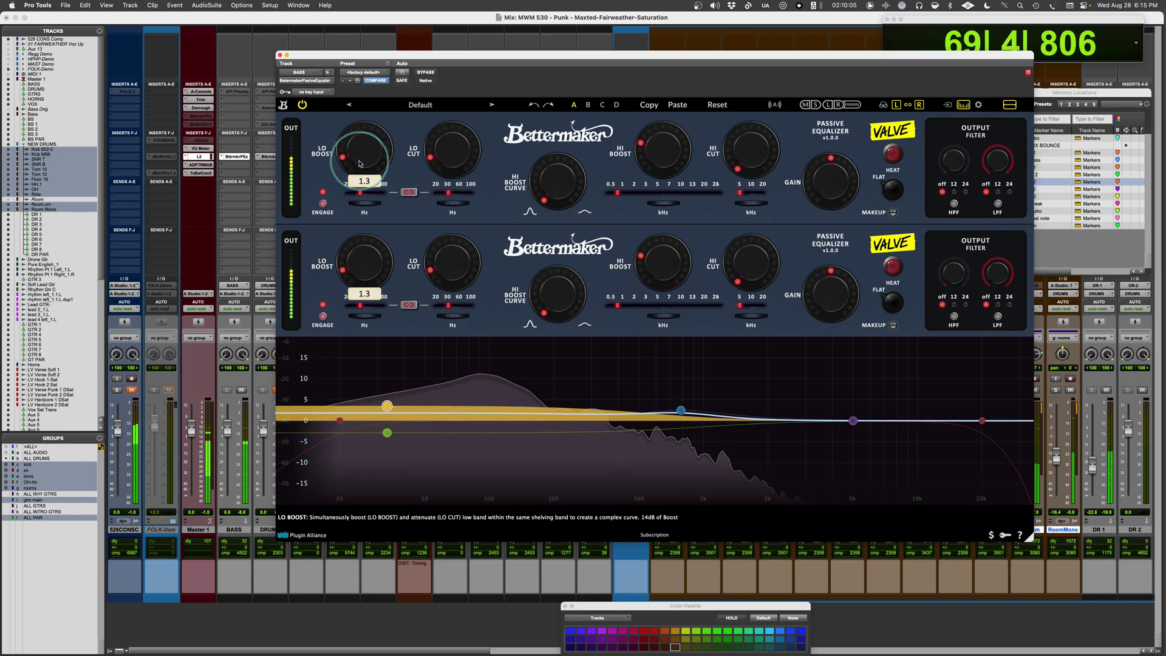
pyautogui.moveTo(455, 169); pyautogui.dragTo(447, 193)
# Unlink the bass track's low frequencies, setting Lo Boost to 53.1 Hz and Lo Cut to about 50 Hz.
pyautogui.click(409, 192)
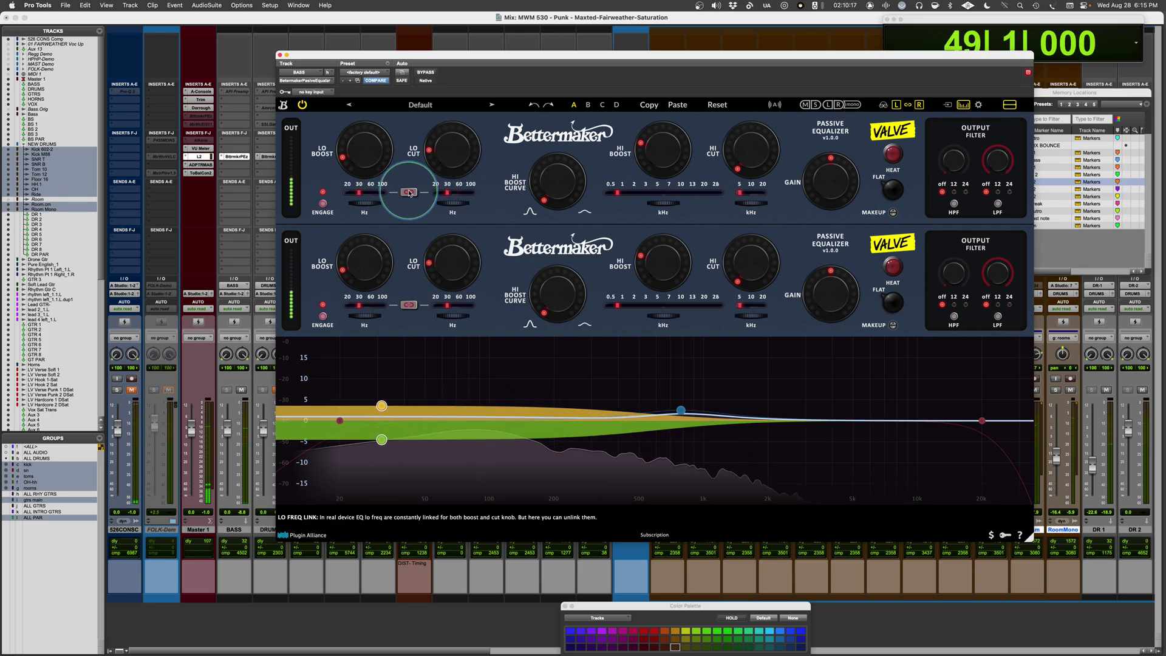
pyautogui.moveTo(359, 193); pyautogui.dragTo(370, 193)
pyautogui.click(447, 192)
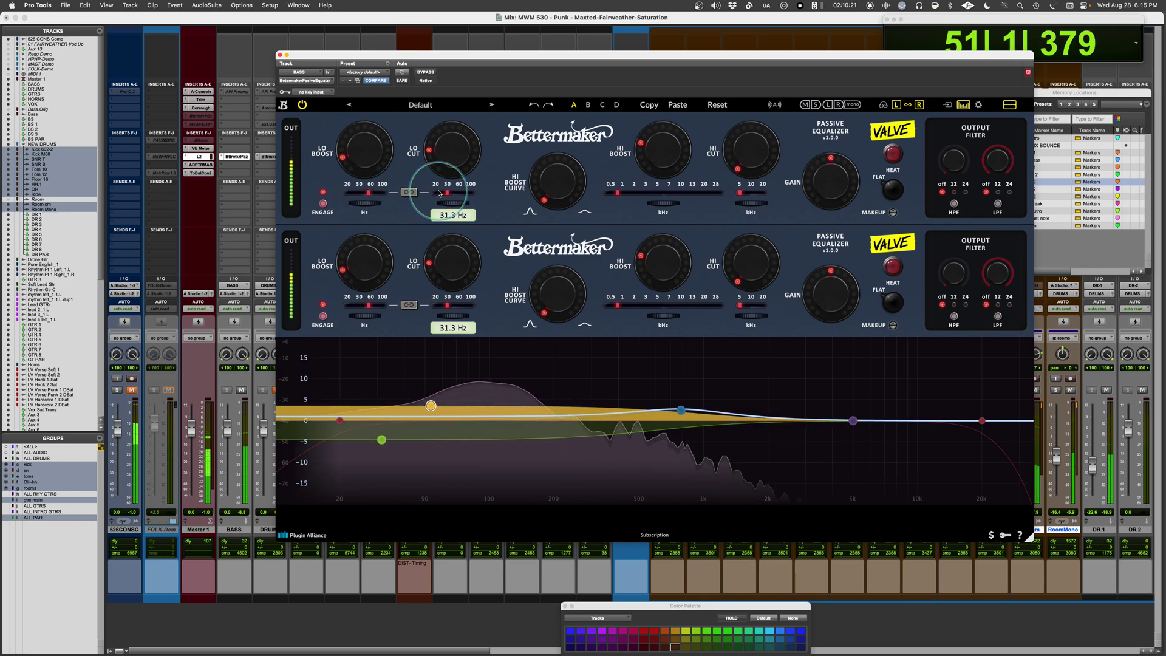
pyautogui.moveTo(447, 193); pyautogui.dragTo(455, 190)
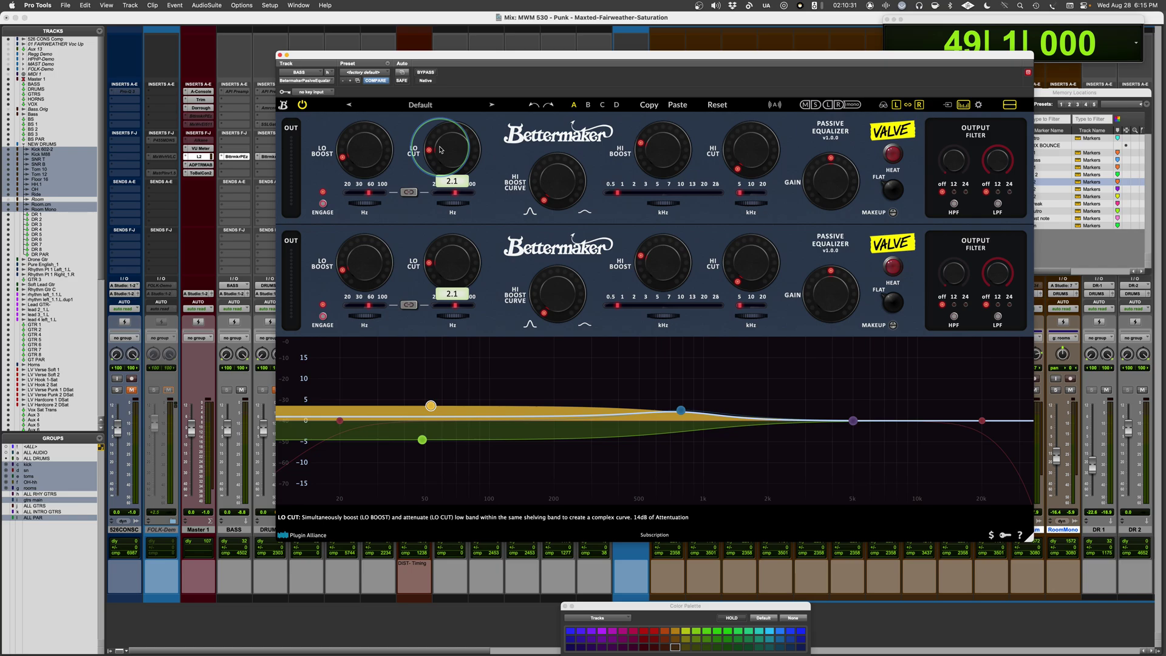
pyautogui.moveTo(430, 390)
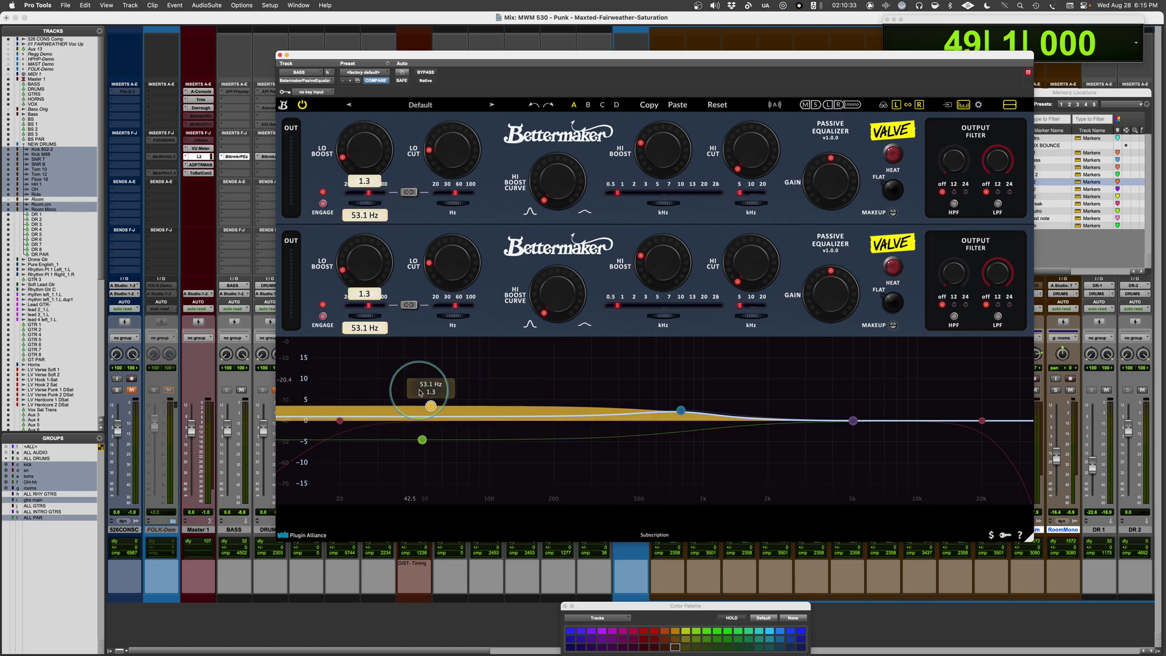
pyautogui.moveTo(432, 137)
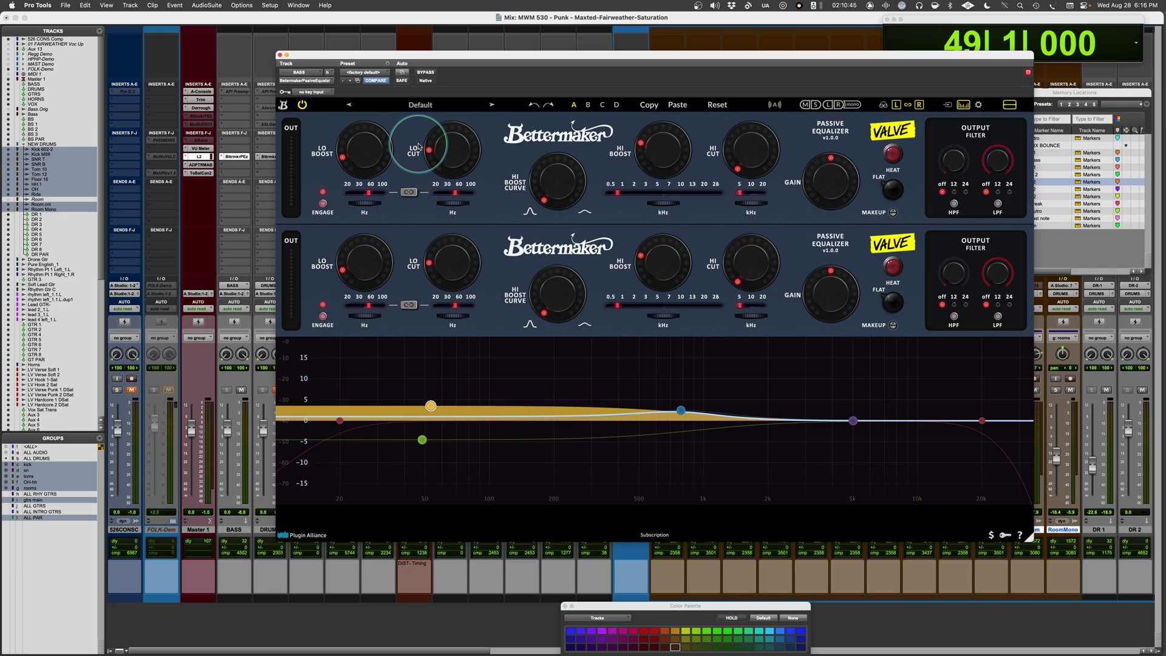
# Raise the bass track's Lo Boost, lower its Lo Cut slightly, and start playback.
pyautogui.moveTo(365, 159)
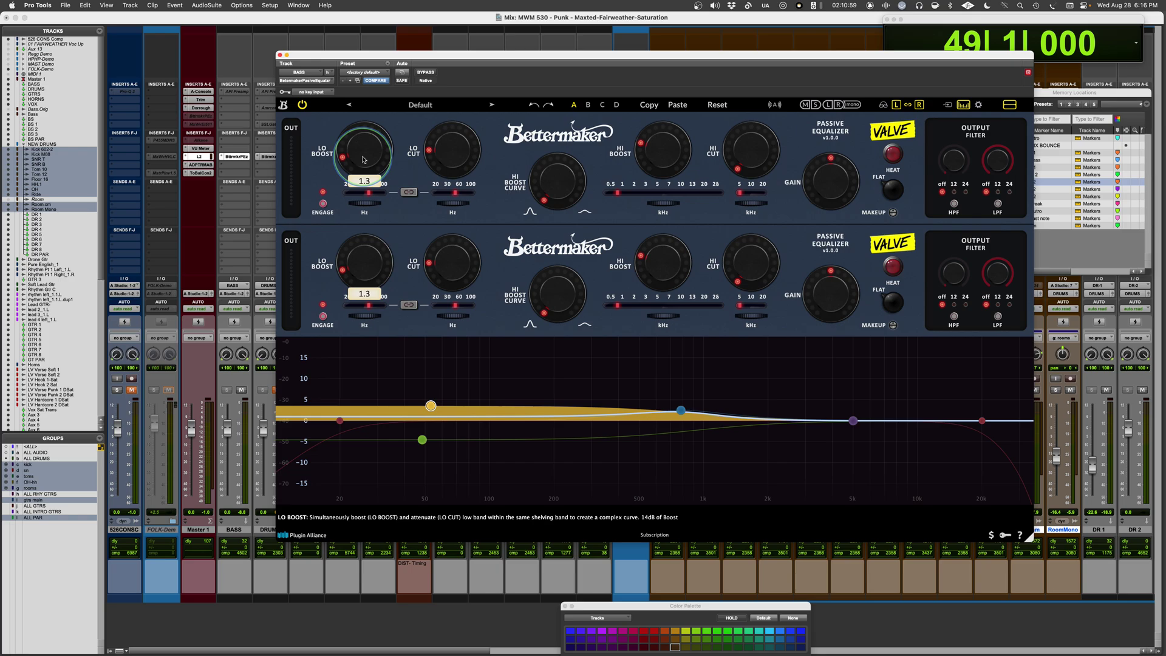
pyautogui.scroll(3, 363, 159)
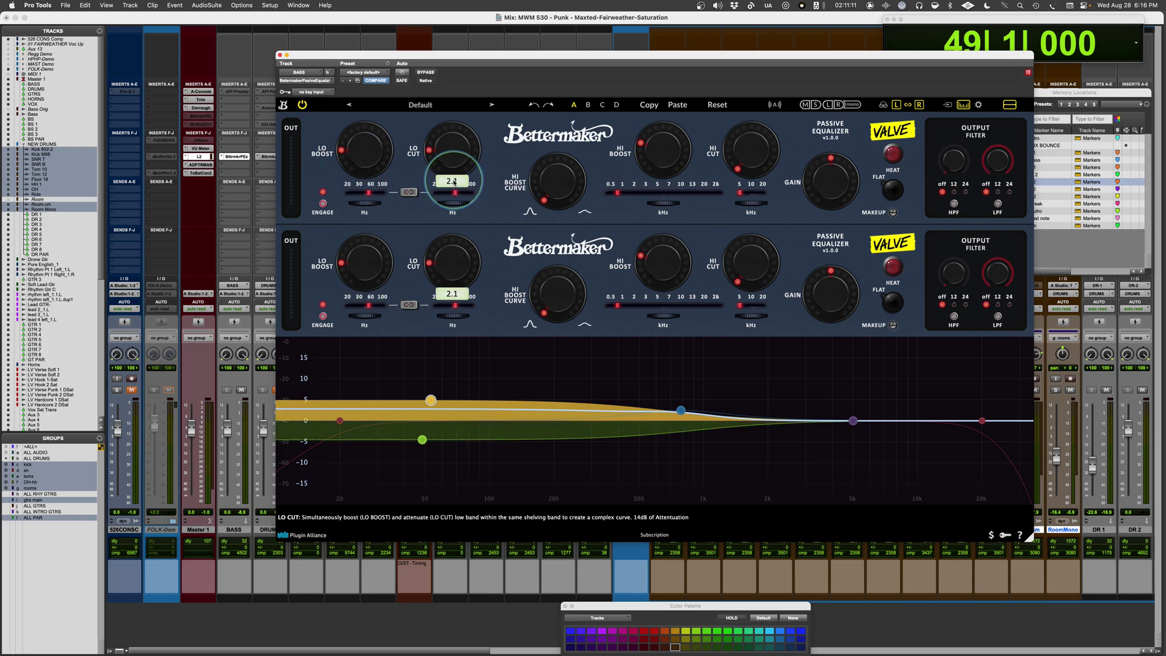
pyautogui.scroll(-3, 441, 164)
pyautogui.press('space')
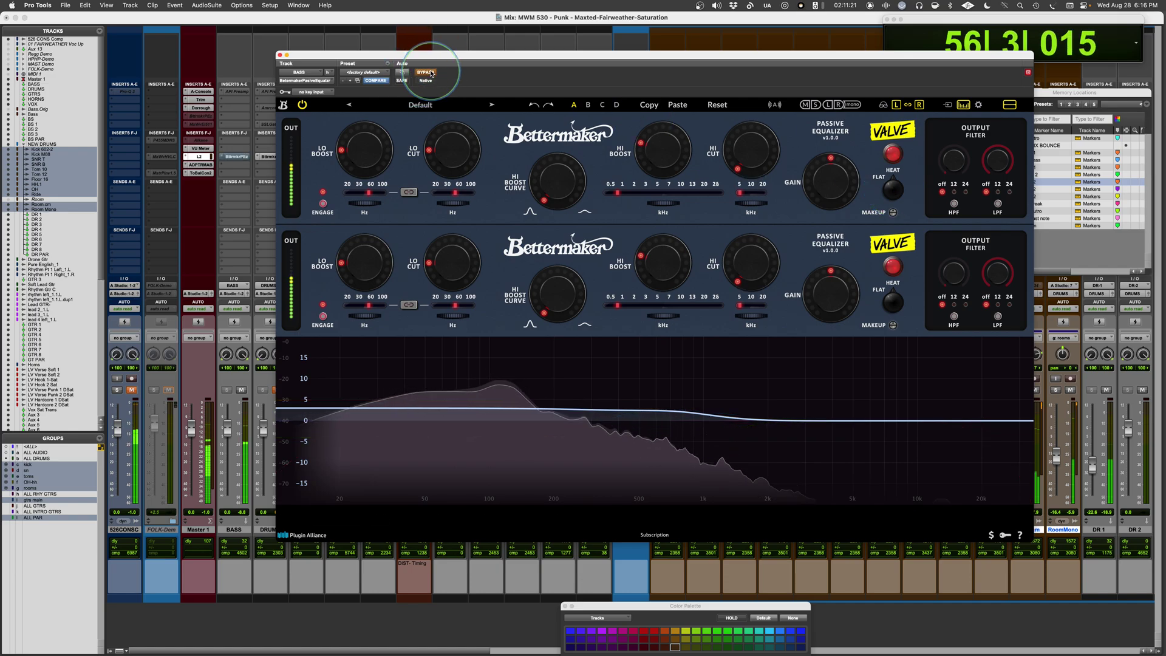
# Set the bass track's Hi Boost to 4.0 at a slightly higher frequency, compare against bypass, and reduce Gain to -0.6.
pyautogui.moveTo(671, 147); pyautogui.dragTo(667, 133)
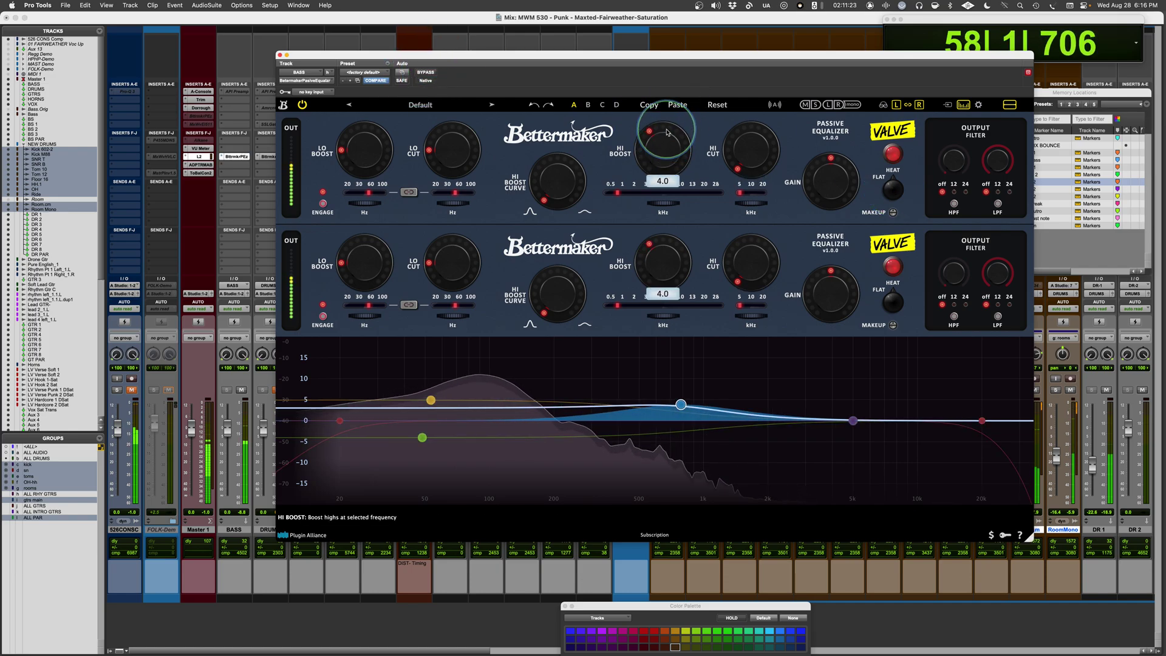
pyautogui.moveTo(556, 182); pyautogui.dragTo(622, 195)
pyautogui.click(424, 73)
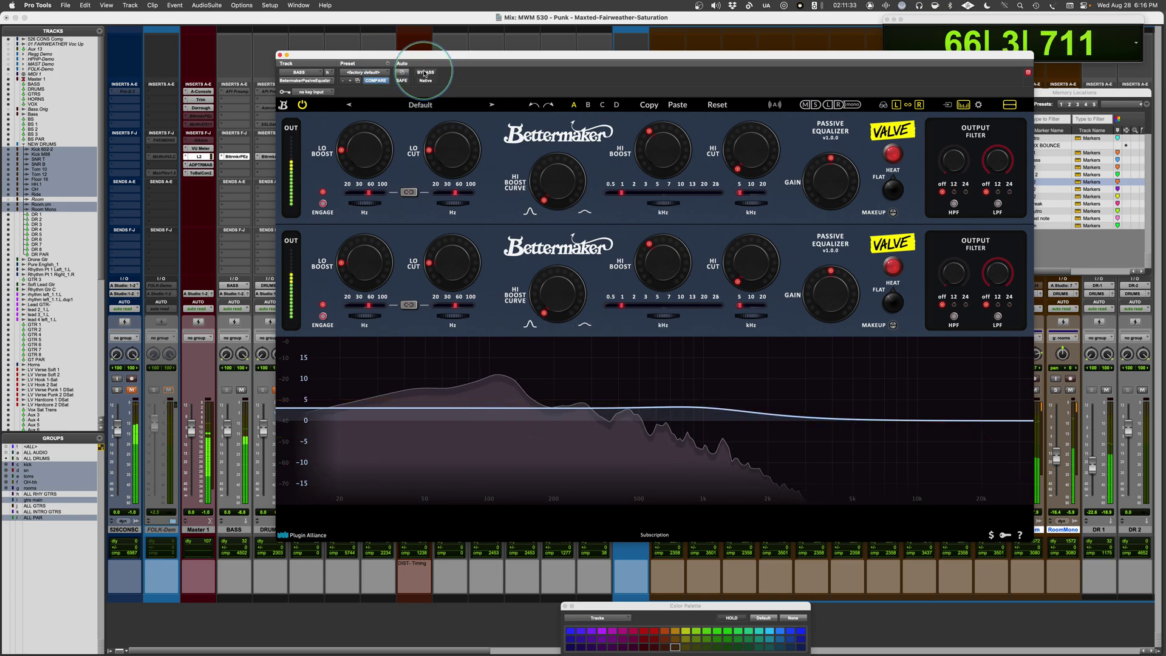
pyautogui.click(425, 73)
pyautogui.moveTo(835, 185); pyautogui.dragTo(834, 193)
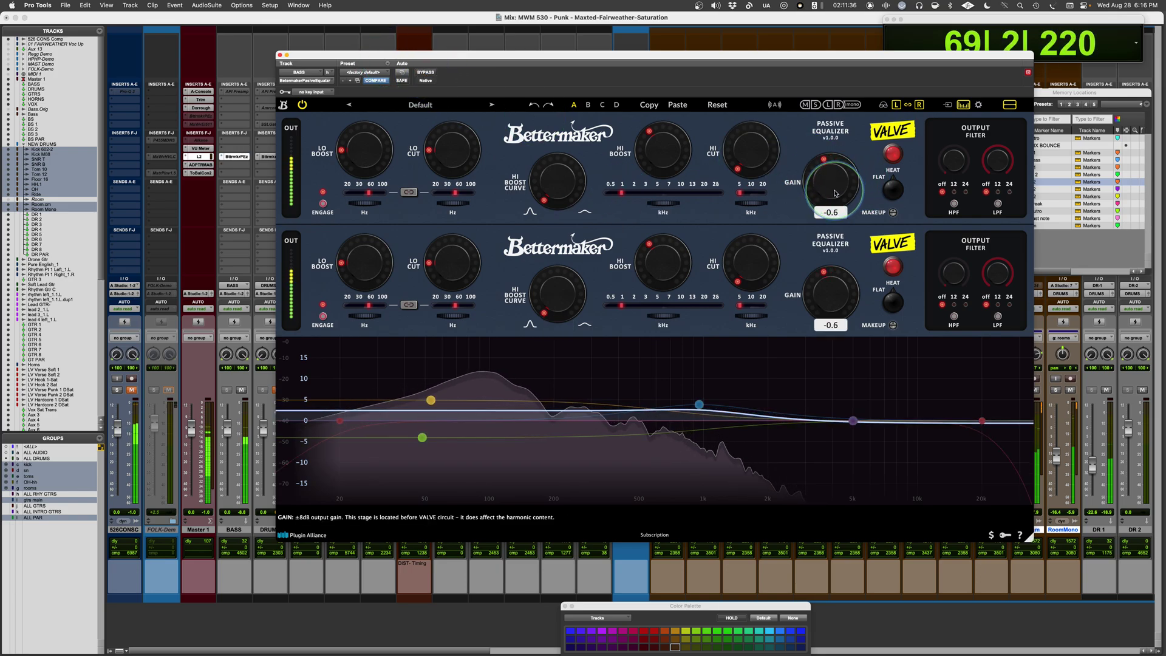
# Open the DRUMS track's Passive Equalizer and restart playback to review its Valve and Gain settings.
pyautogui.click(267, 157)
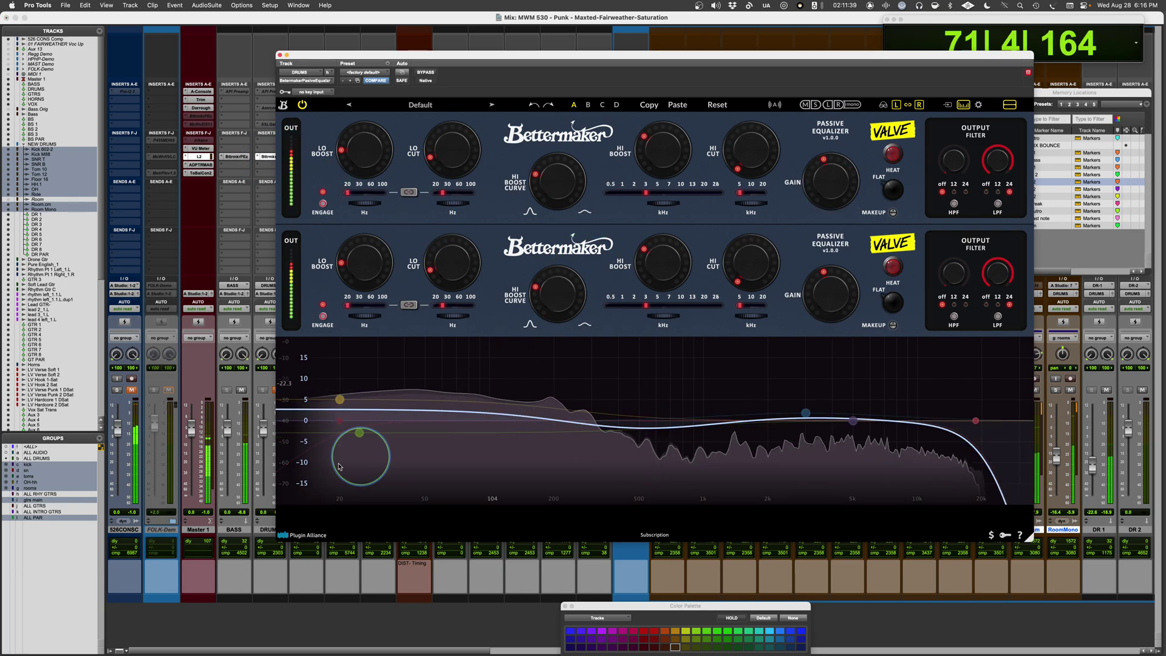
pyautogui.press('space')
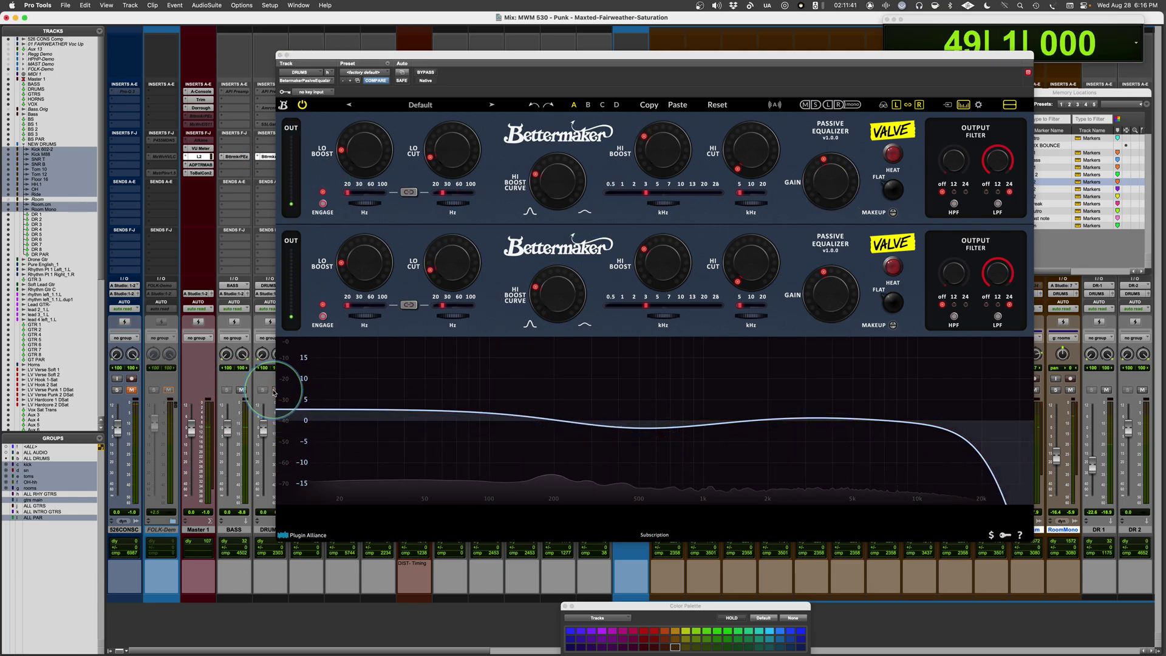
pyautogui.press('space')
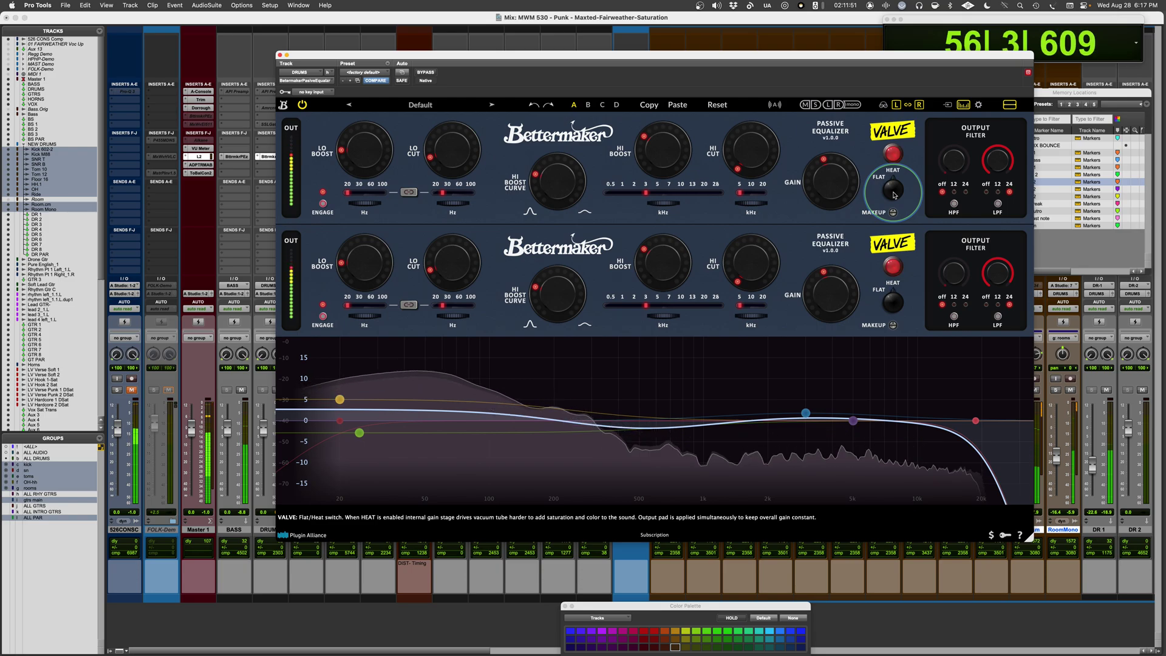
pyautogui.moveTo(830, 187)
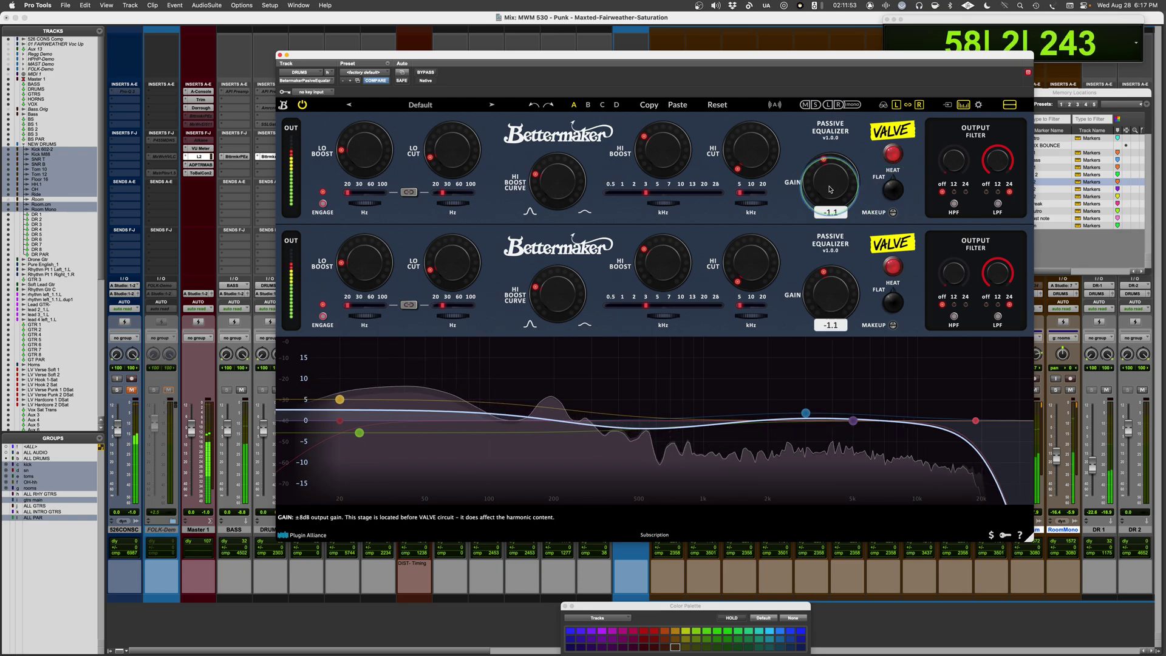
# Select the BASS and DRUMS tracks together and compare their Passive Equalizers against bypass.
pyautogui.click(268, 530)
pyautogui.keyDown('shift'); pyautogui.click(234, 530); pyautogui.keyUp('shift')
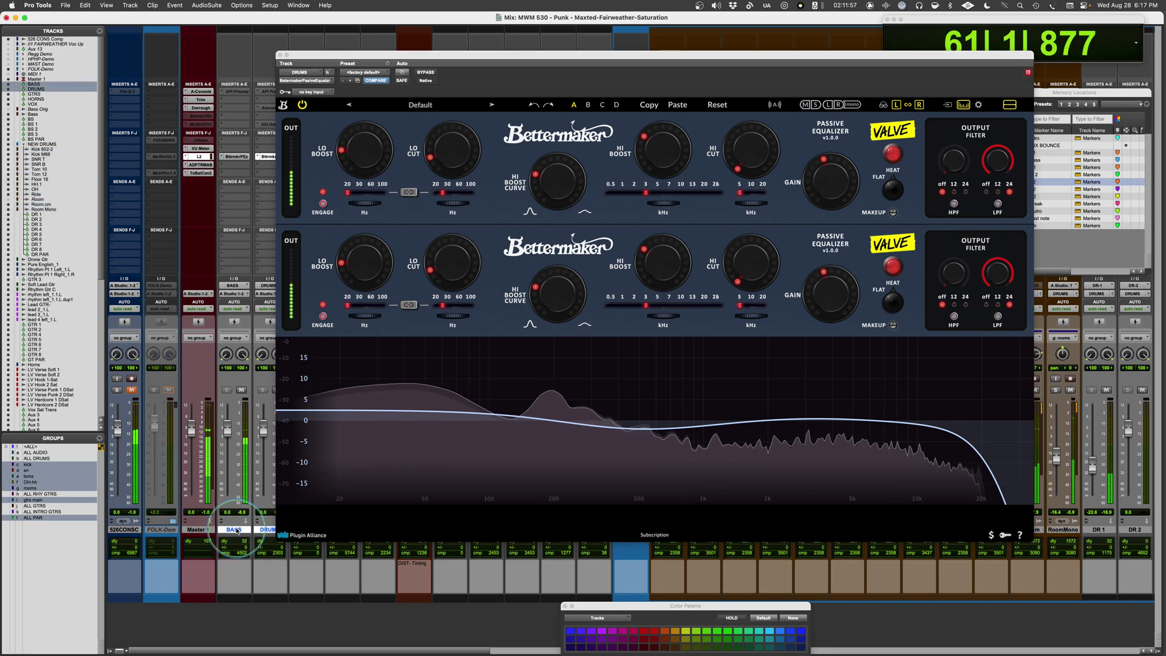
pyautogui.click(232, 159)
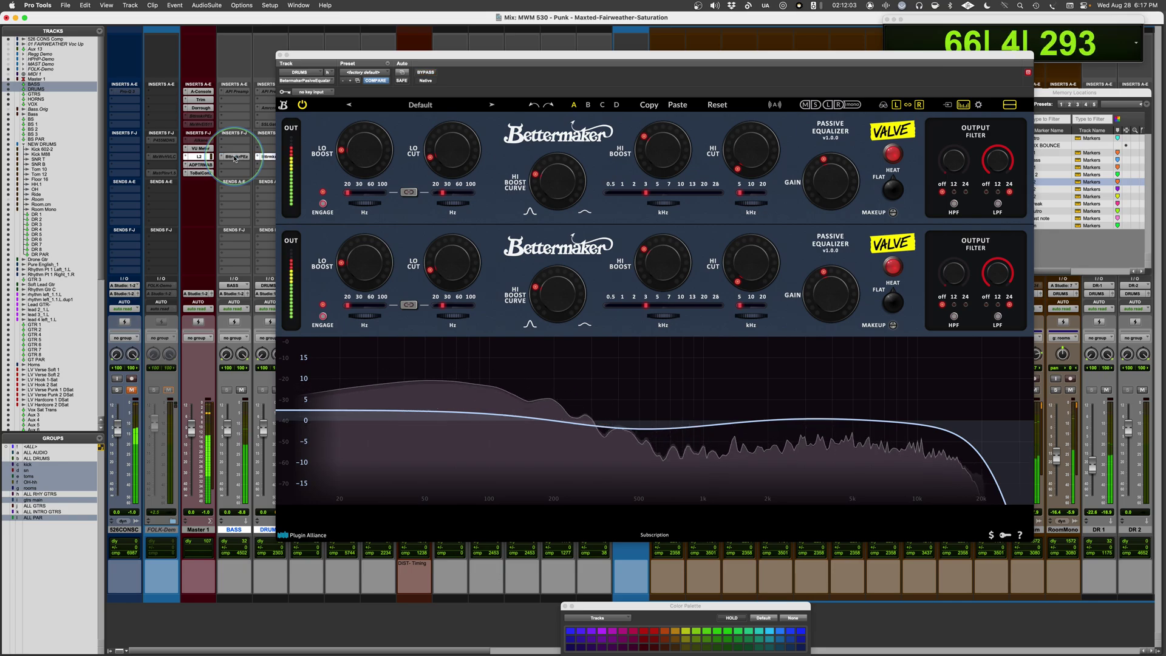
# Unmute the GTRS track and open its Passive Equalizer, placing the plug-in window over the middle of the mixer.
pyautogui.moveTo(557, 53); pyautogui.dragTo(789, 20)
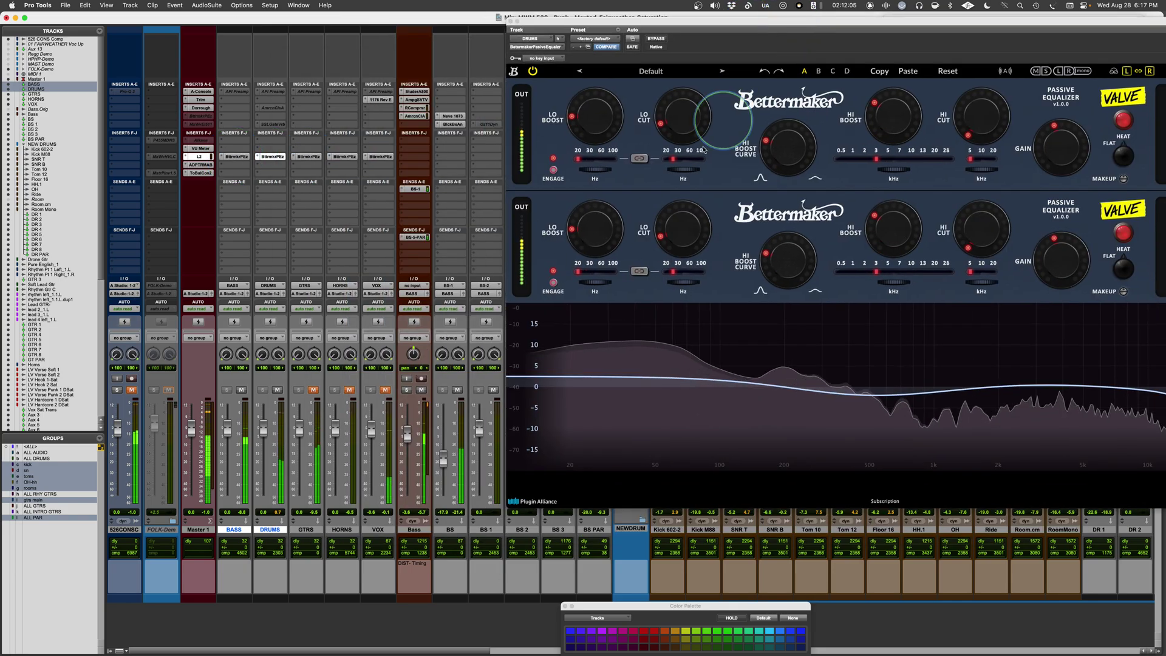
pyautogui.click(314, 390)
pyautogui.click(314, 390)
pyautogui.click(309, 157)
pyautogui.click(912, 26)
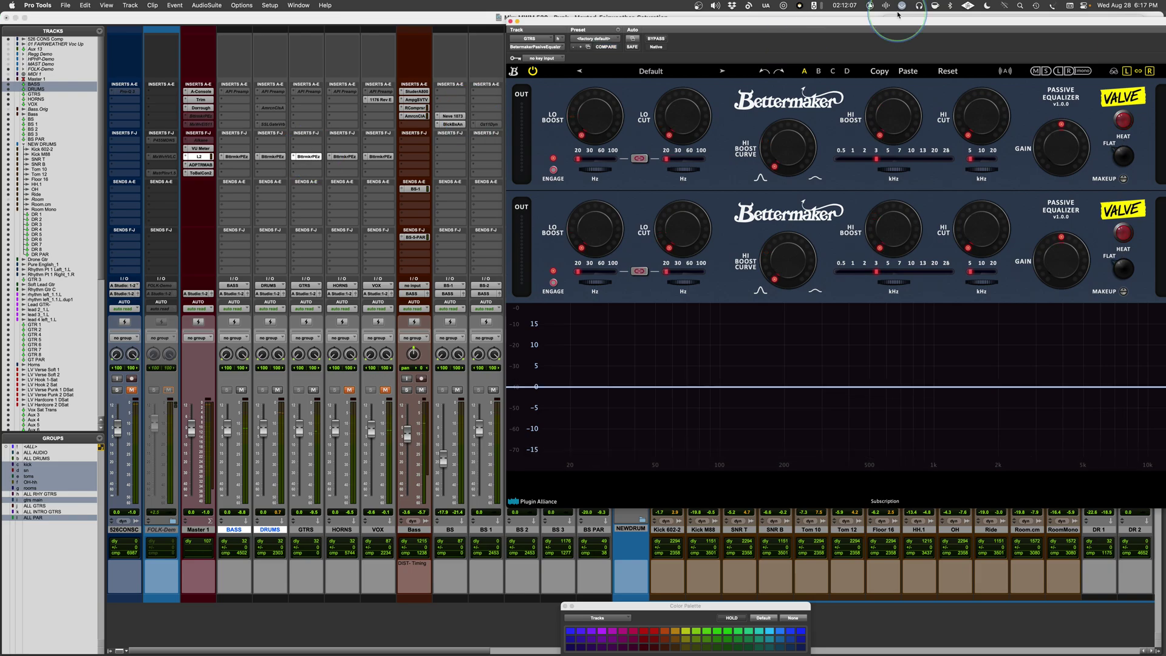
pyautogui.moveTo(913, 26); pyautogui.dragTo(611, 60)
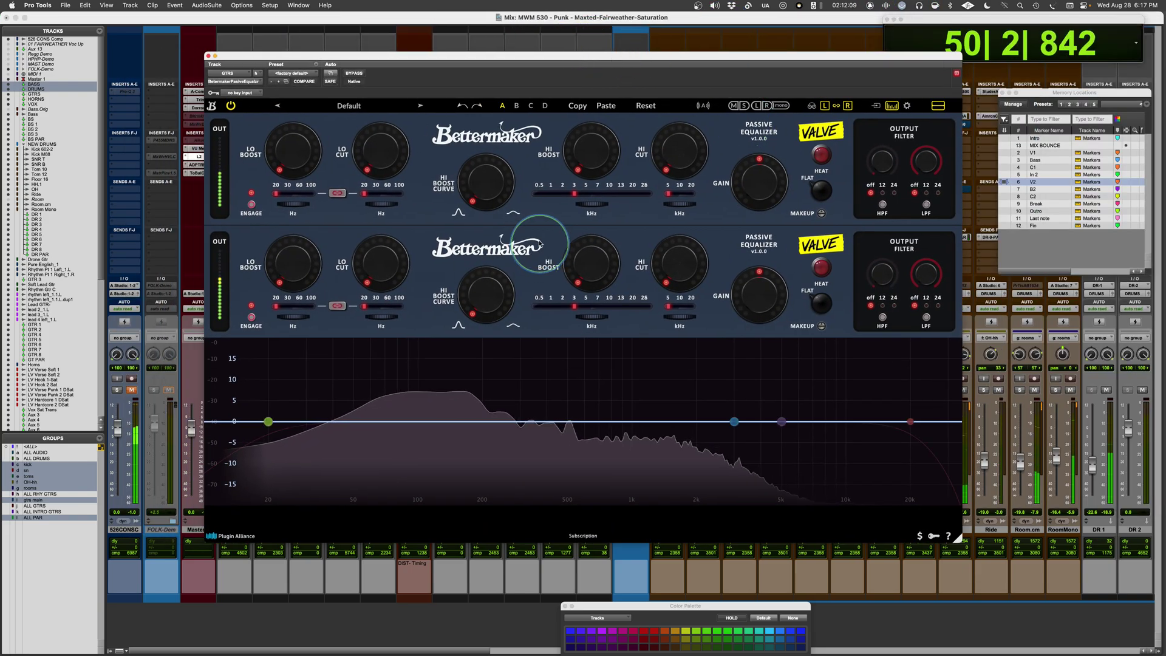
# Set the GTRS Hi Boost to 1.9 at 2.03 kHz with a Hi Boost Curve of 0.9.
pyautogui.moveTo(595, 155); pyautogui.dragTo(593, 138)
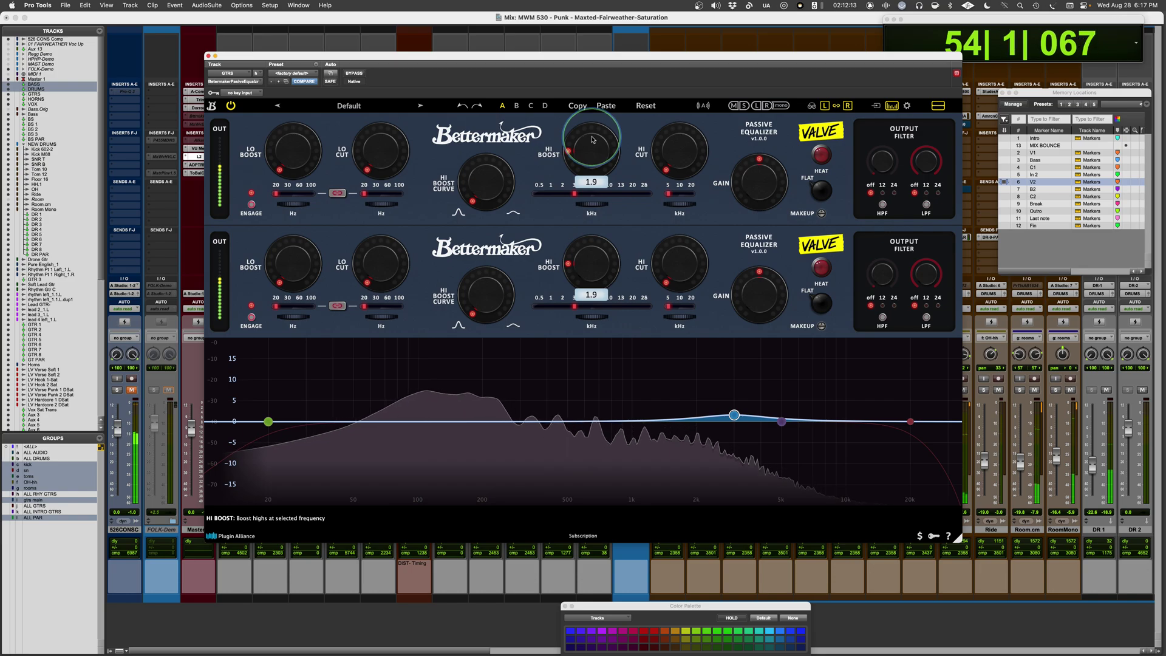
pyautogui.click(575, 308)
pyautogui.moveTo(575, 308); pyautogui.dragTo(564, 315)
pyautogui.click(565, 194)
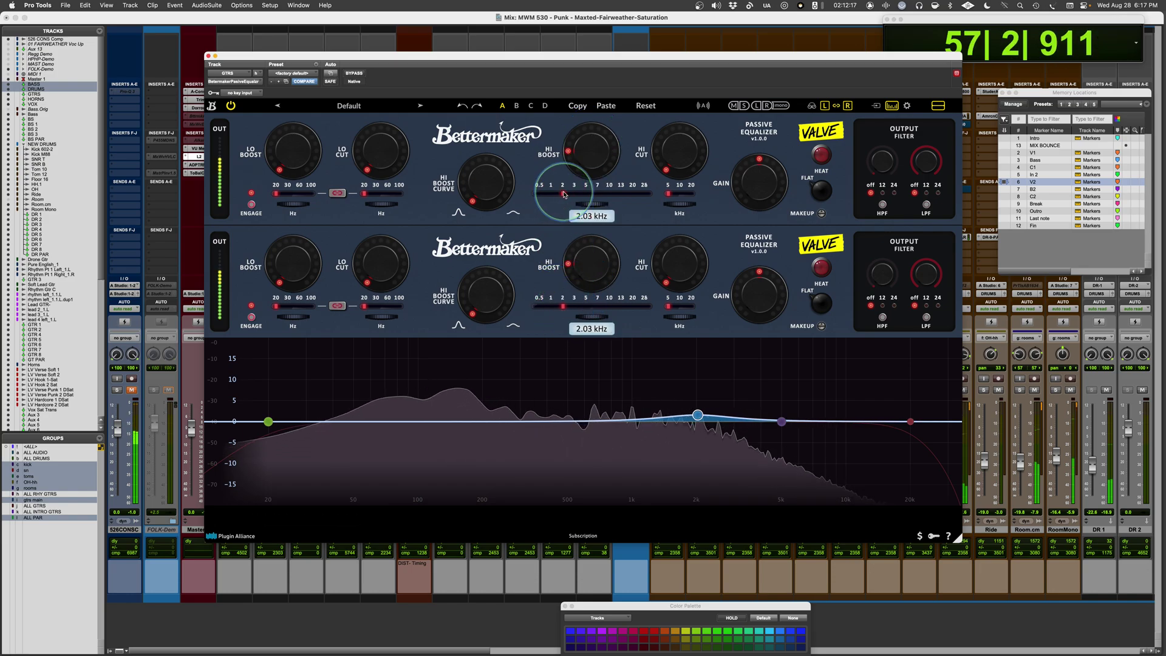
pyautogui.moveTo(486, 182); pyautogui.dragTo(486, 193)
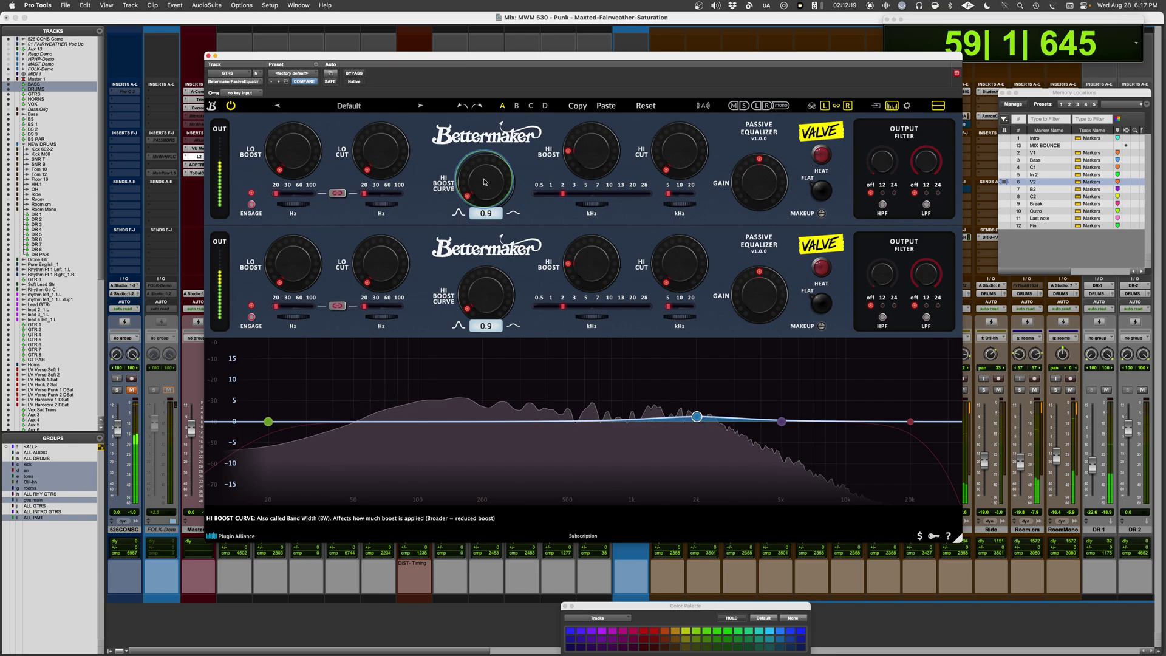
pyautogui.click(578, 151)
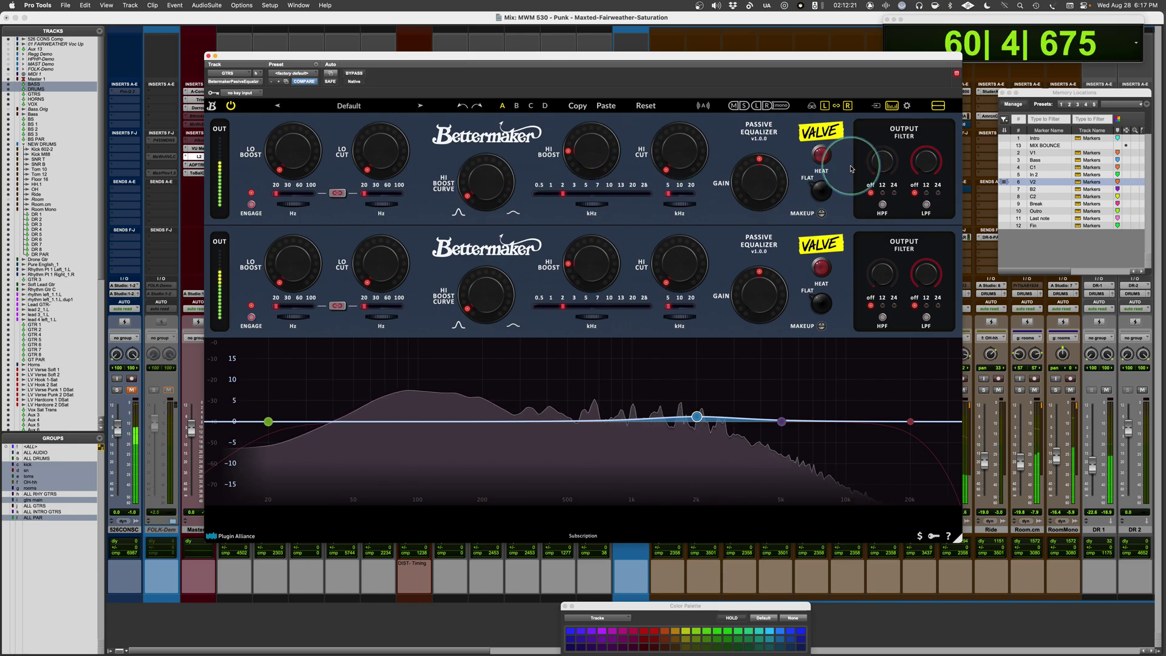
# Set the GTRS Hi Cut frequency to 11.1 kHz and raise the Hi Cut amount.
pyautogui.click(671, 198)
pyautogui.moveTo(671, 197); pyautogui.dragTo(681, 198)
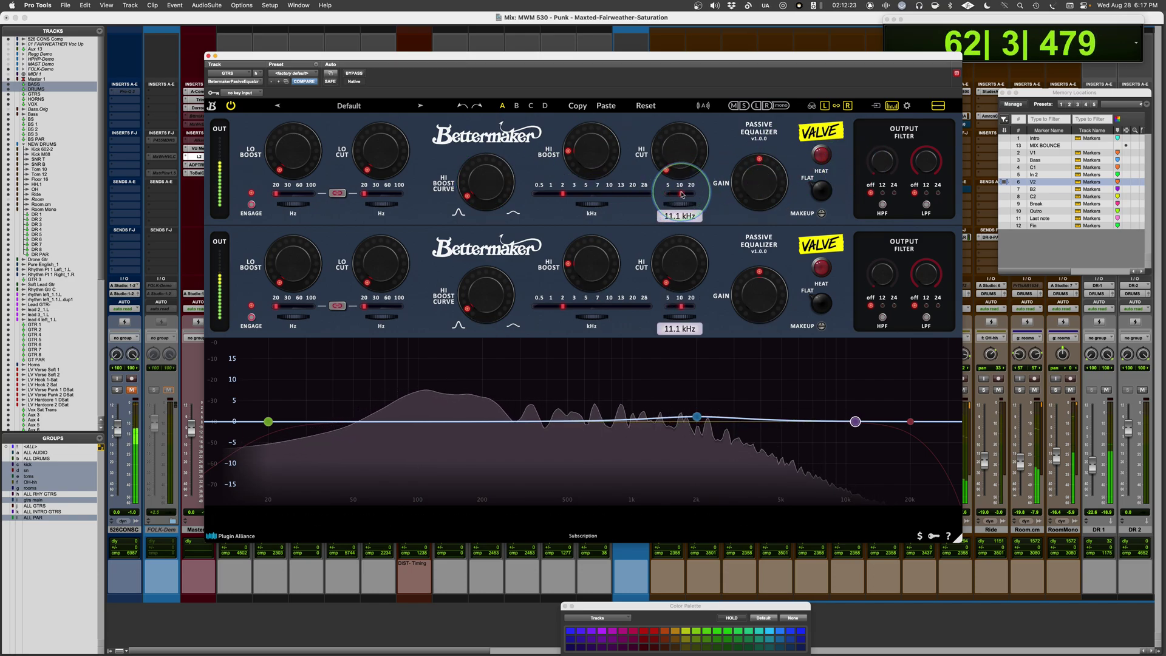
pyautogui.click(683, 150)
pyautogui.moveTo(683, 150); pyautogui.dragTo(682, 142)
pyautogui.moveTo(682, 137); pyautogui.dragTo(682, 124)
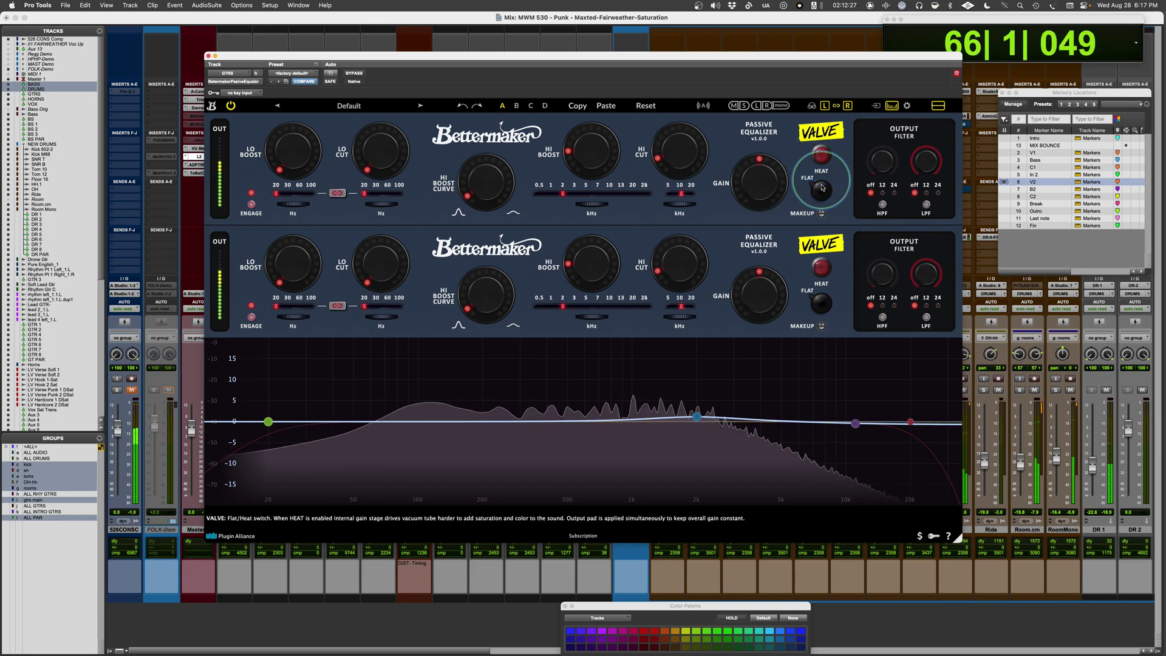
# Enable Valve Heat on GTRS and set its low-pass output filter to 10.3 kHz with a 24 dB slope.
pyautogui.click(823, 154)
pyautogui.click(921, 185)
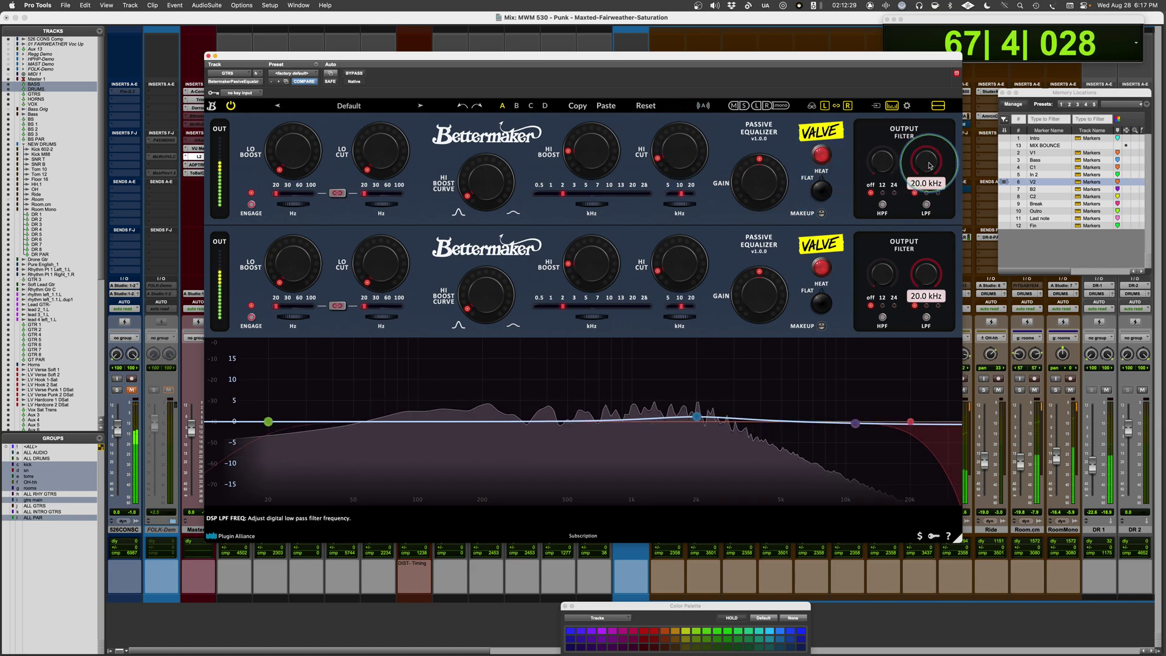
pyautogui.moveTo(930, 165); pyautogui.dragTo(927, 229)
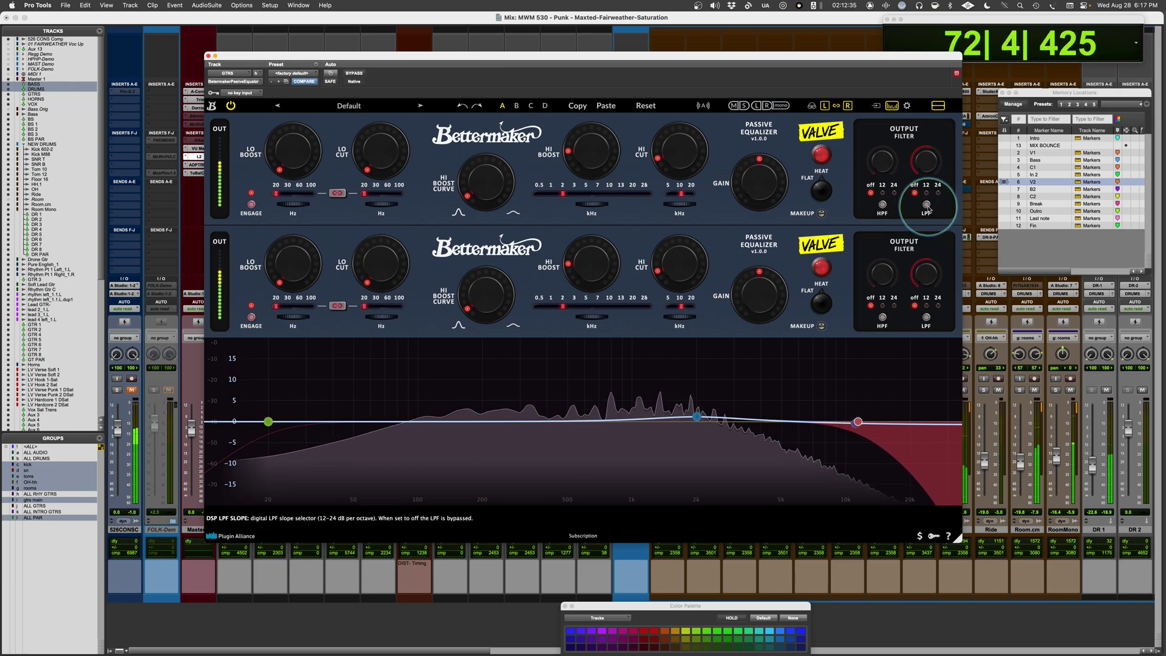
pyautogui.click(927, 206)
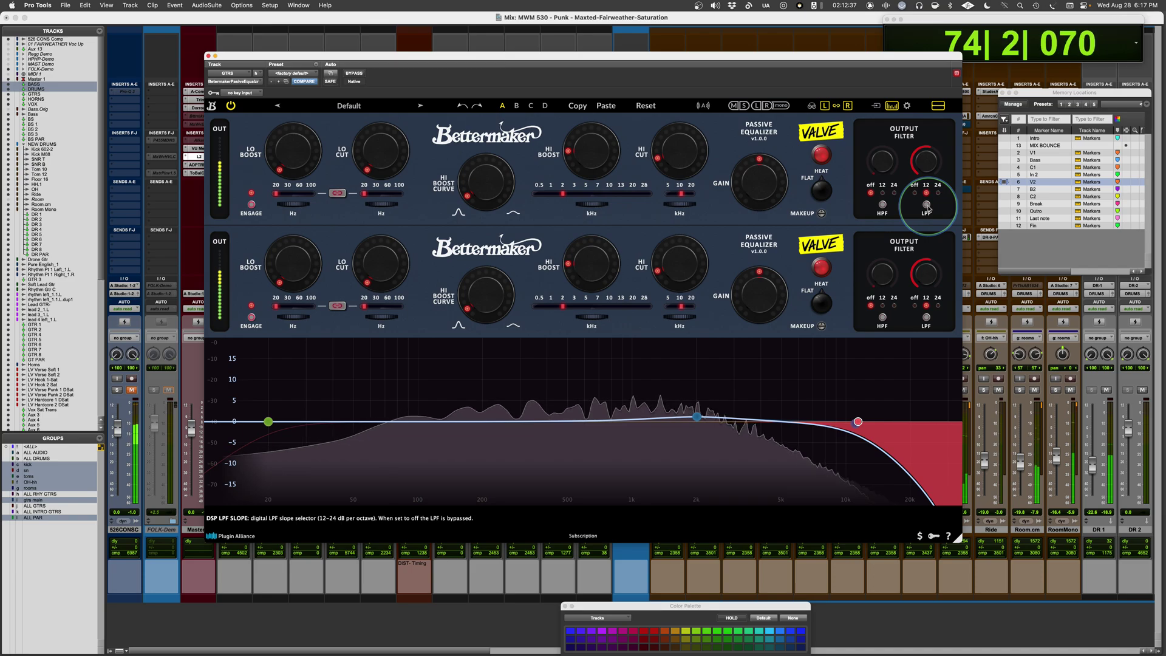
pyautogui.click(927, 206)
pyautogui.moveTo(925, 168); pyautogui.dragTo(923, 180)
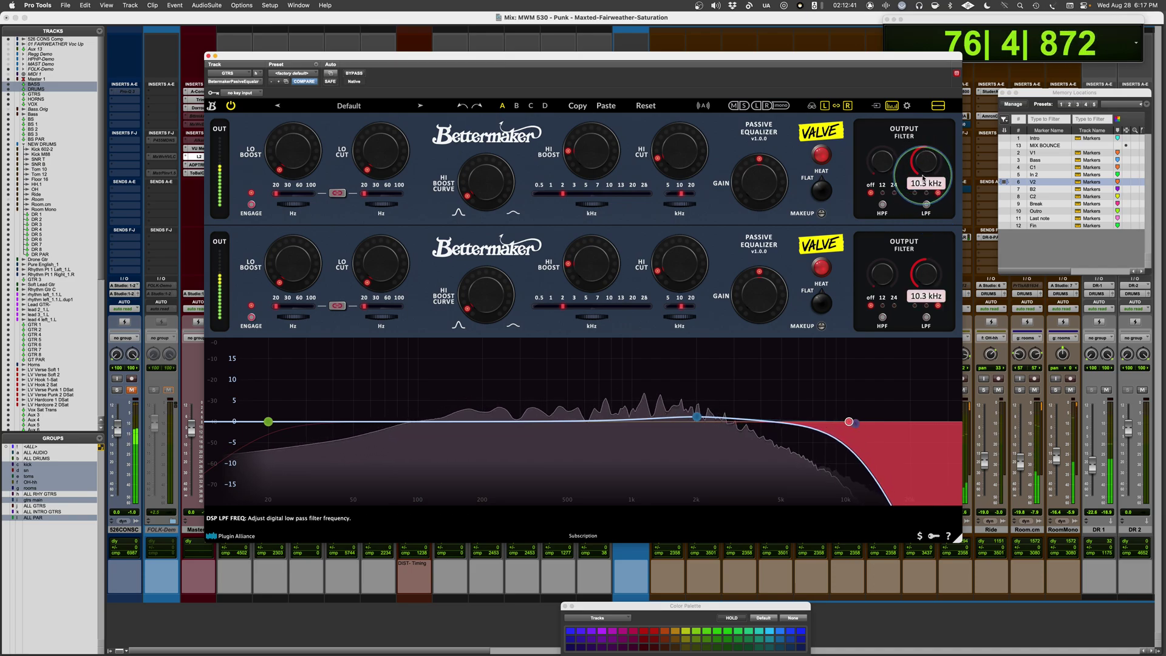
# Raise the GTRS 24 dB high-pass filter to just above 50 Hz and set the low-pass filter to 13.2 kHz.
pyautogui.moveTo(884, 148)
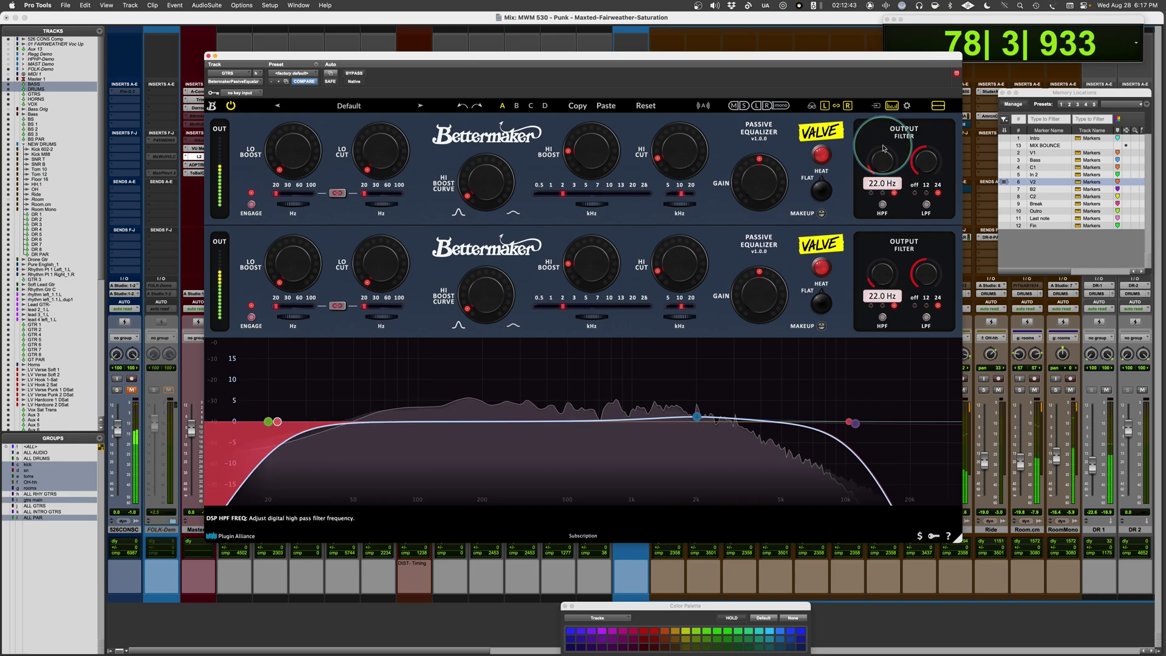
pyautogui.moveTo(884, 148); pyautogui.dragTo(881, 116)
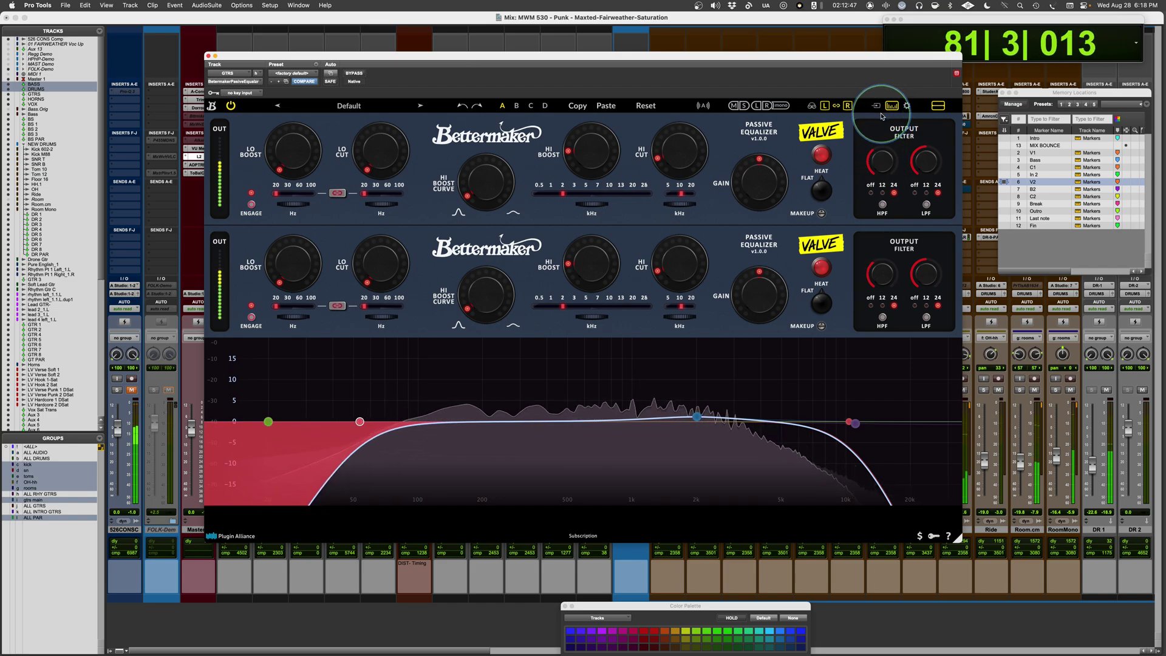
pyautogui.moveTo(926, 160)
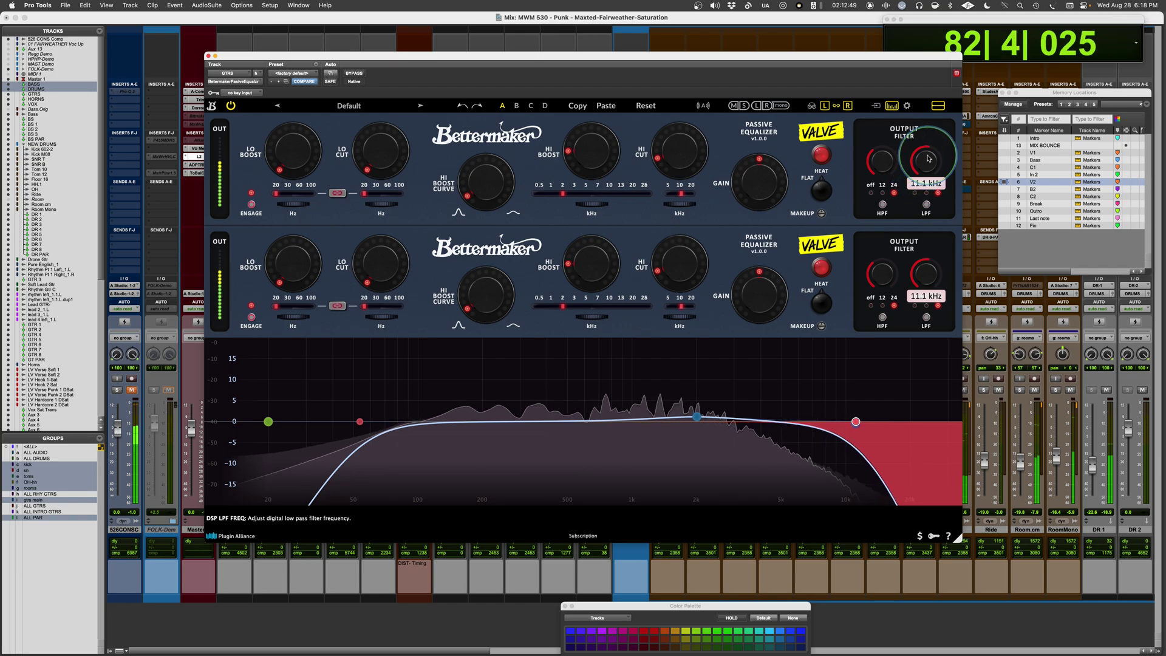
pyautogui.moveTo(928, 159); pyautogui.dragTo(932, 143)
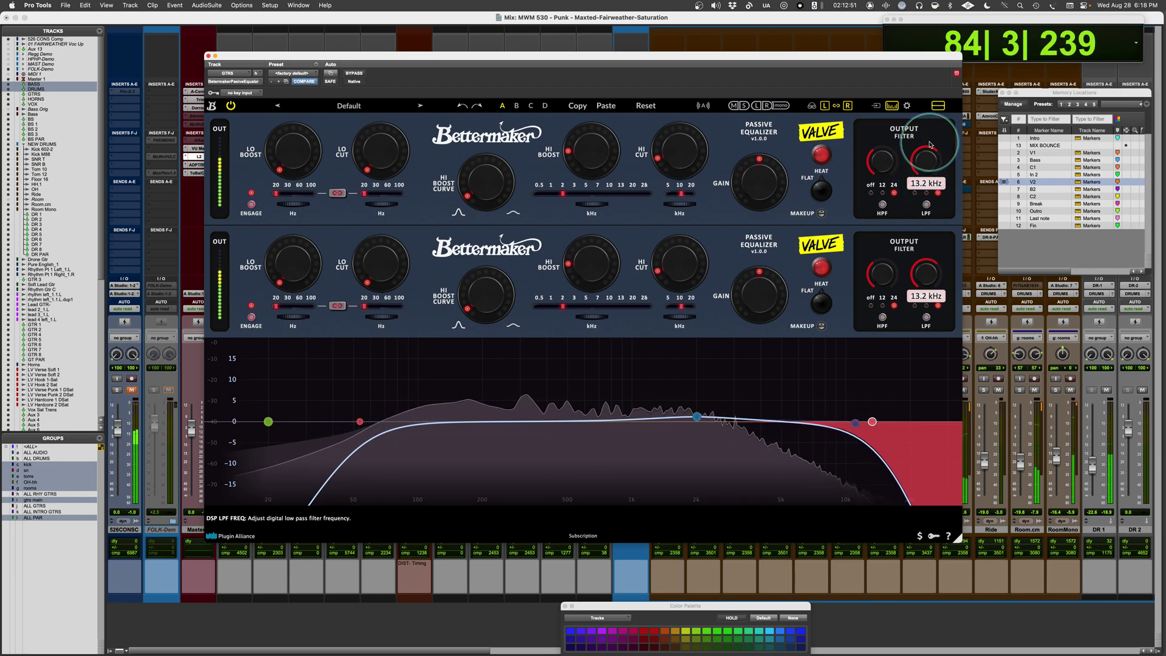
# Compare the GTRS equalizer against bypass and lower its Gain to -0.7.
pyautogui.click(354, 74)
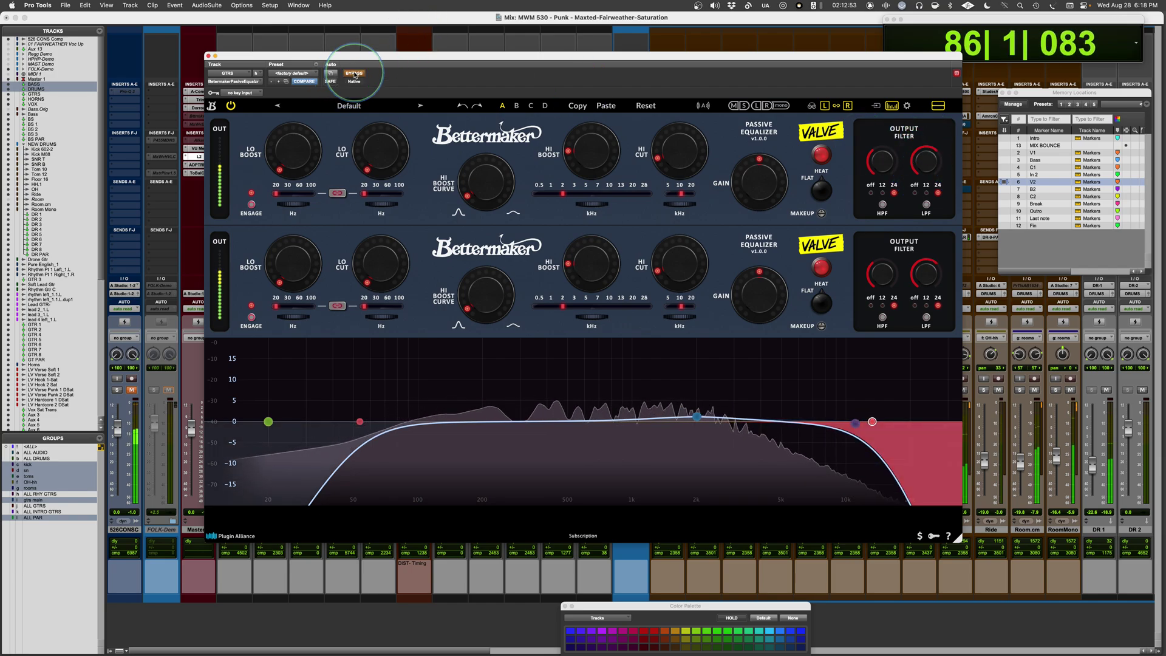
pyautogui.click(355, 74)
pyautogui.moveTo(746, 190); pyautogui.dragTo(744, 196)
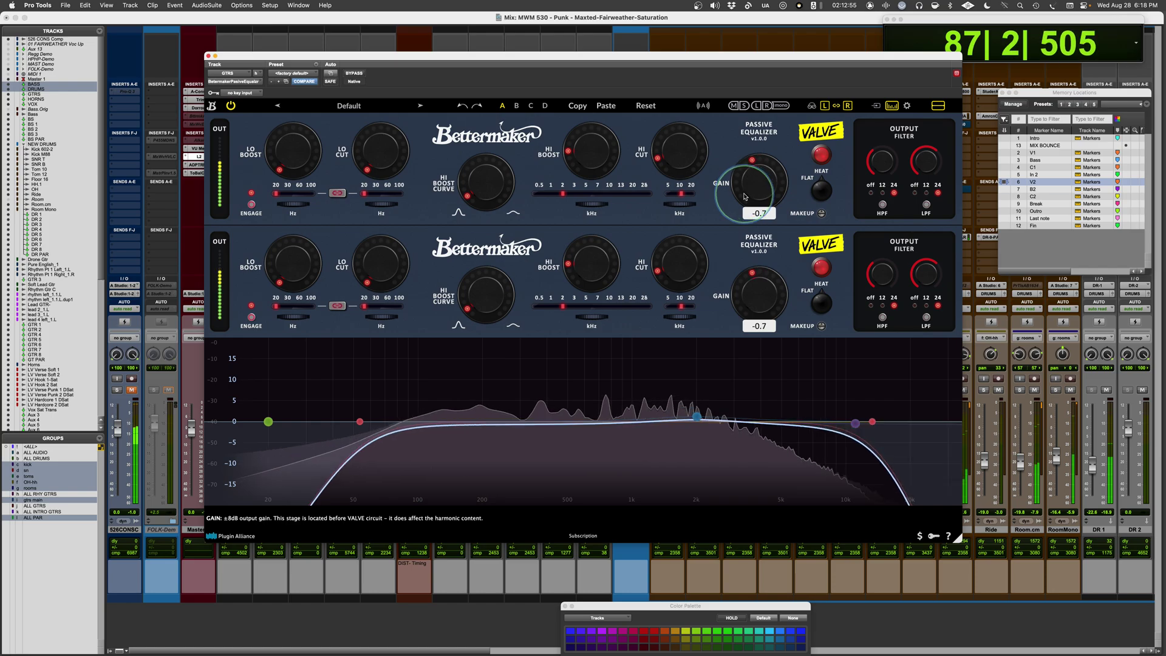
pyautogui.click(355, 73)
# Add GTRS to the BASS and DRUMS track selection and toggle bypass on all three Passive Equalizers for comparison.
pyautogui.moveTo(436, 55); pyautogui.dragTo(737, 29)
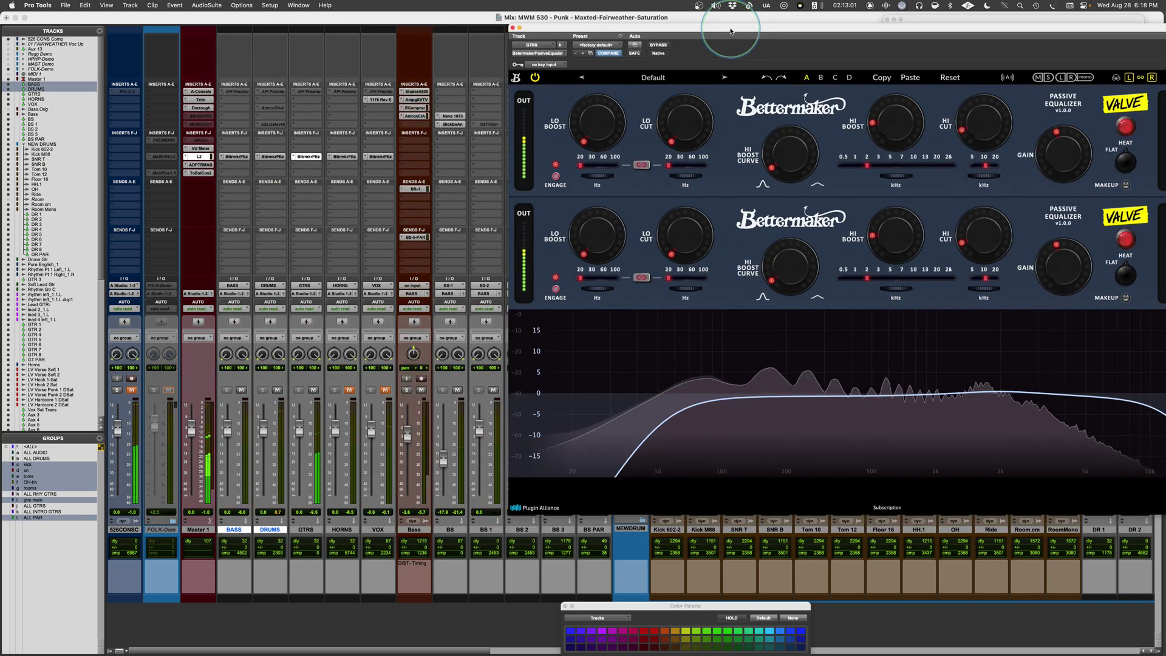
pyautogui.keyDown('shift'); pyautogui.click(305, 529); pyautogui.keyUp('shift')
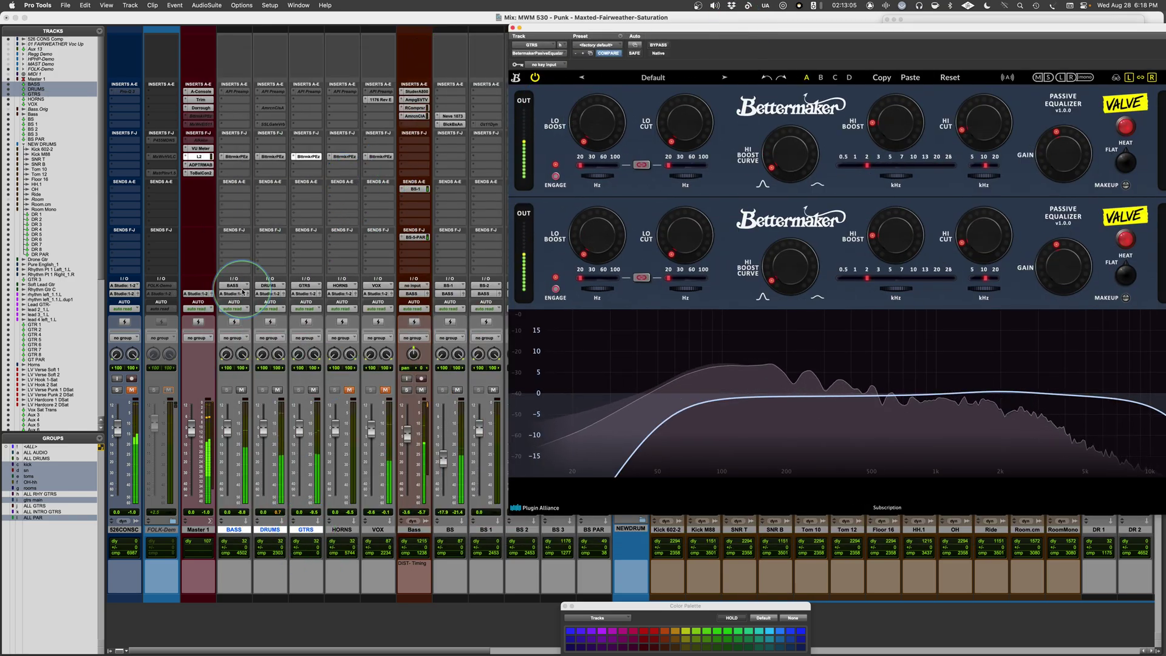
pyautogui.keyDown('alt'); pyautogui.keyDown('shift'); pyautogui.keyDown('super'); pyautogui.click(237, 158); pyautogui.keyUp('super'); pyautogui.keyUp('shift'); pyautogui.keyUp('alt')
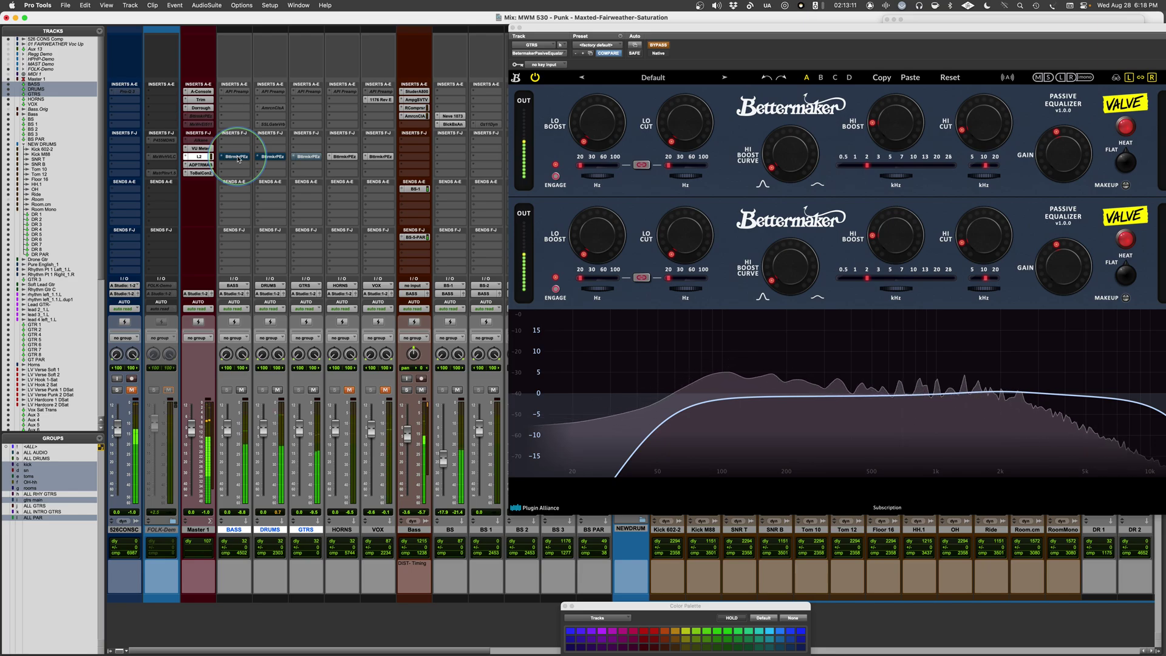
pyautogui.keyDown('alt'); pyautogui.keyDown('shift'); pyautogui.keyDown('super'); pyautogui.click(237, 158); pyautogui.keyUp('super'); pyautogui.keyUp('shift'); pyautogui.keyUp('alt')
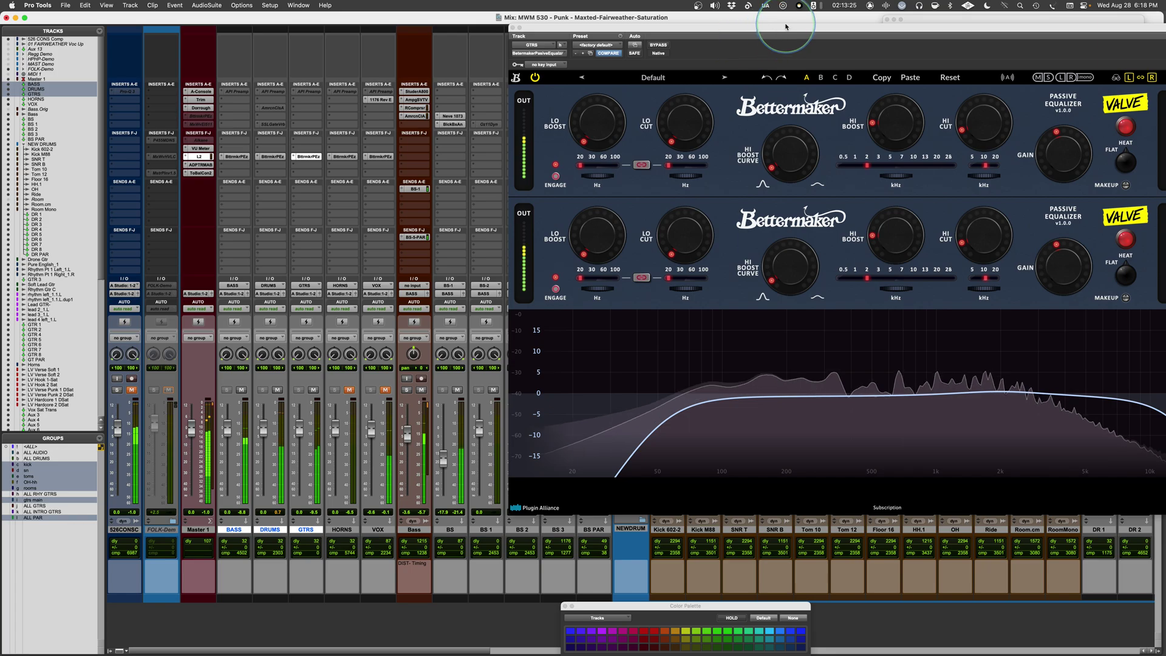
# Stop playback, open the Passive Equalizer on the VOX track and unmute VOX.
pyautogui.moveTo(786, 31); pyautogui.dragTo(587, 43)
pyautogui.press('space')
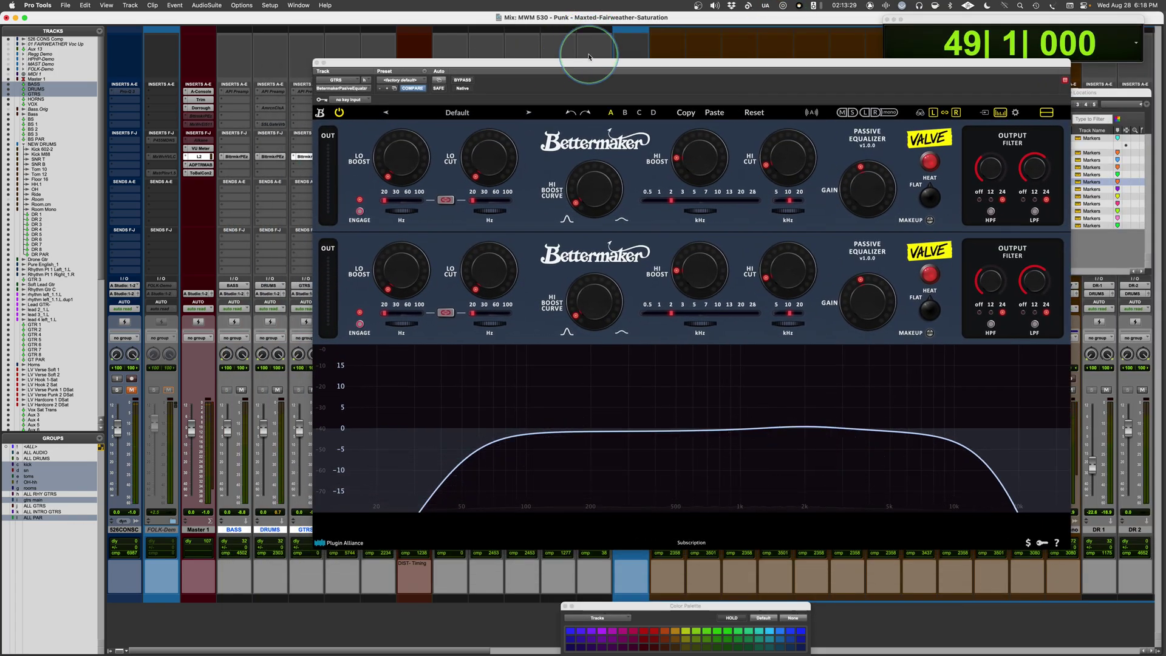
pyautogui.moveTo(588, 57); pyautogui.dragTo(671, 27)
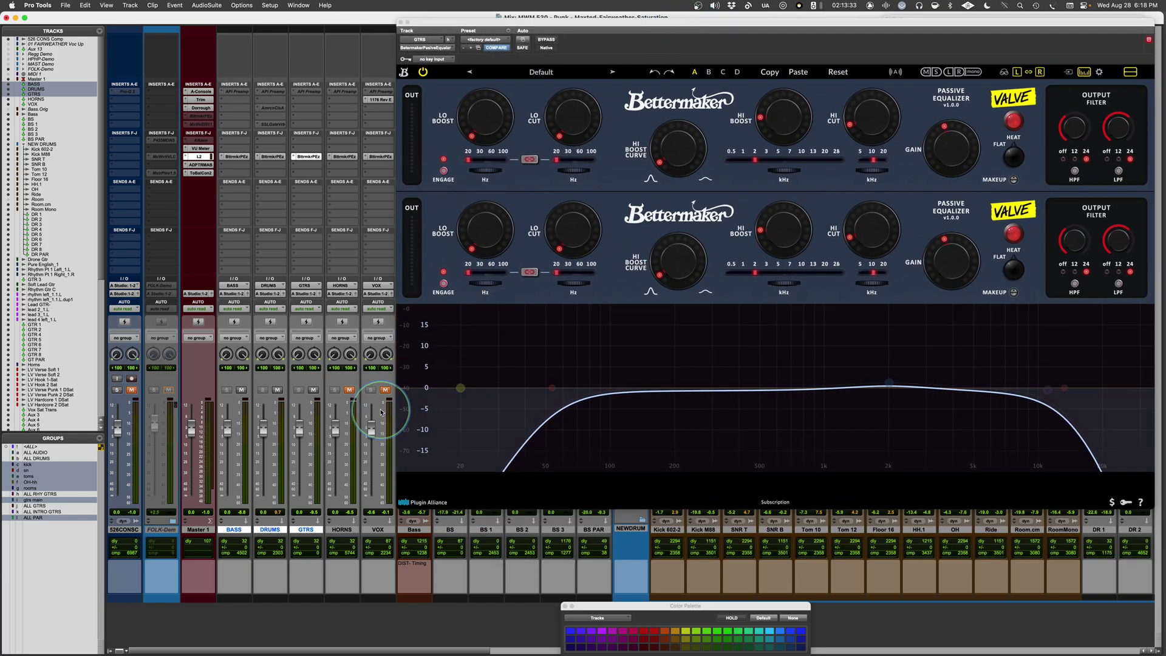
pyautogui.click(380, 156)
pyautogui.moveTo(782, 28); pyautogui.dragTo(603, 46)
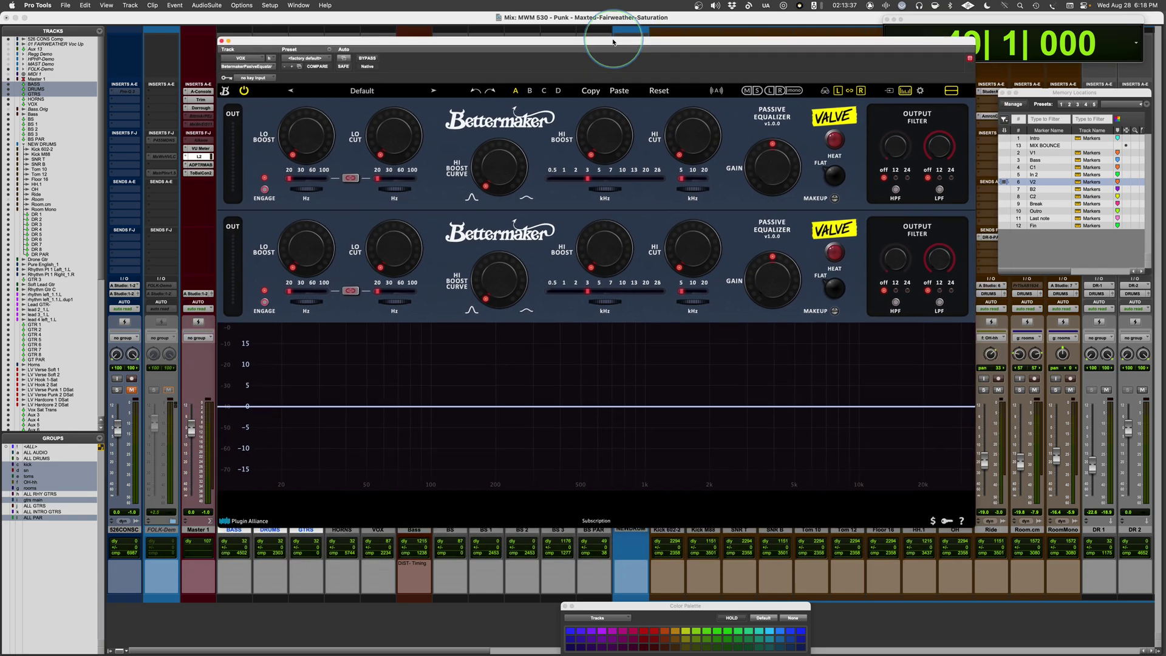
pyautogui.moveTo(416, 39); pyautogui.dragTo(599, 32)
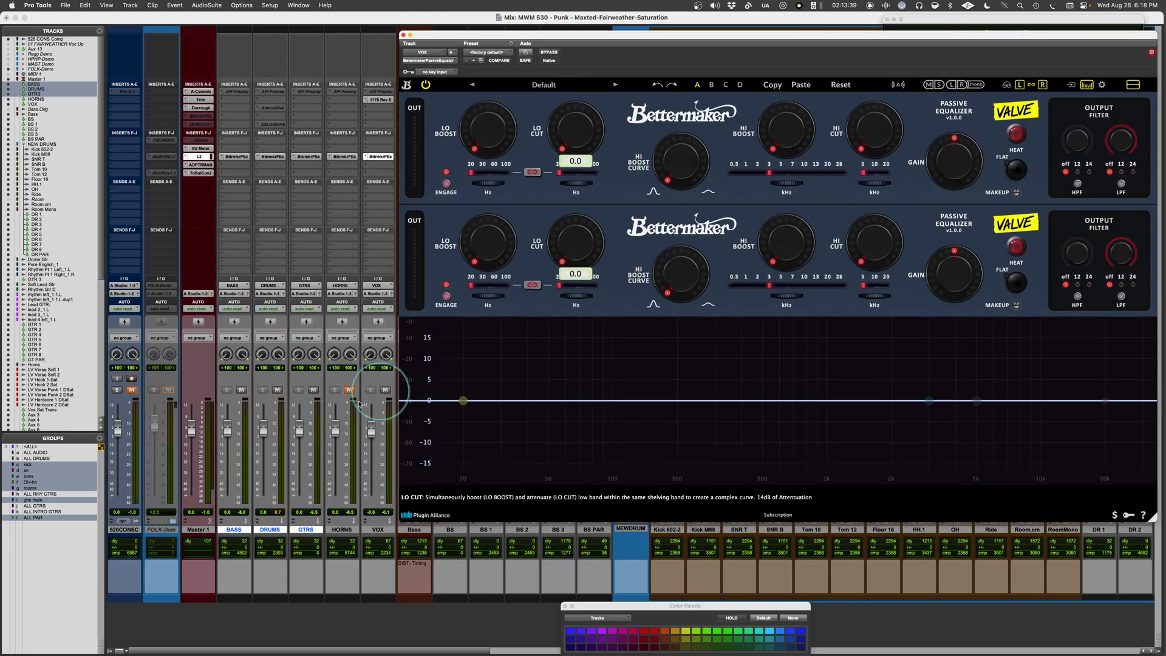
# Mute the BASS, DRUMS and GTRS tracks and start playback to hear VOX without them.
pyautogui.click(278, 390)
pyautogui.click(241, 390)
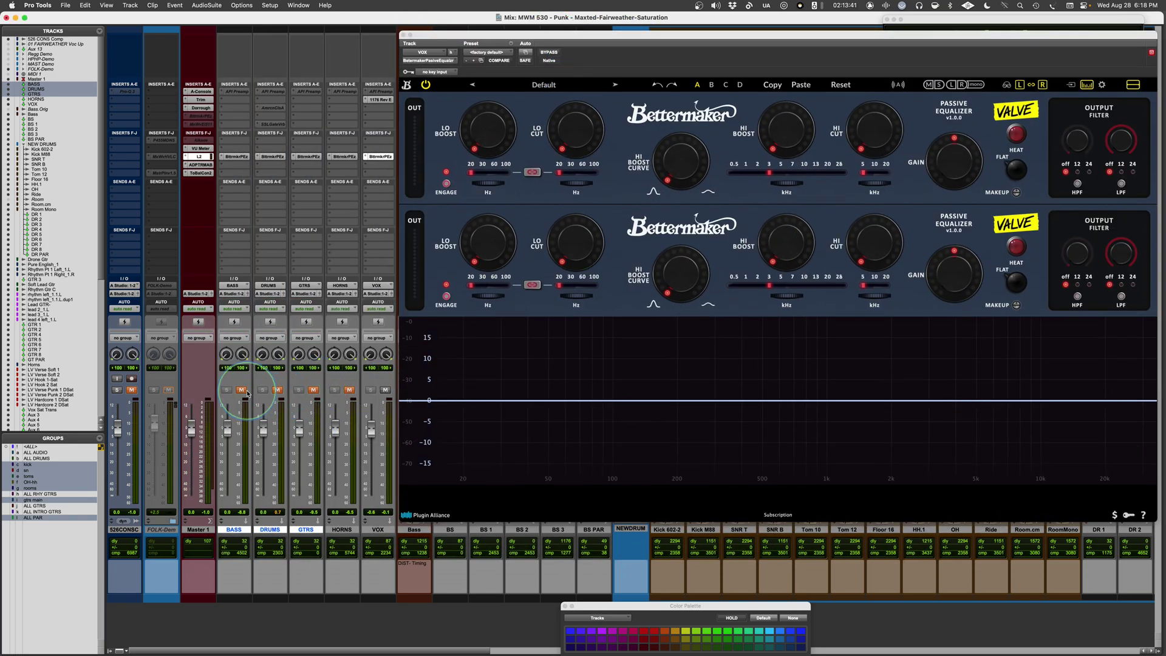
pyautogui.press('space')
pyautogui.moveTo(751, 40); pyautogui.dragTo(504, 26)
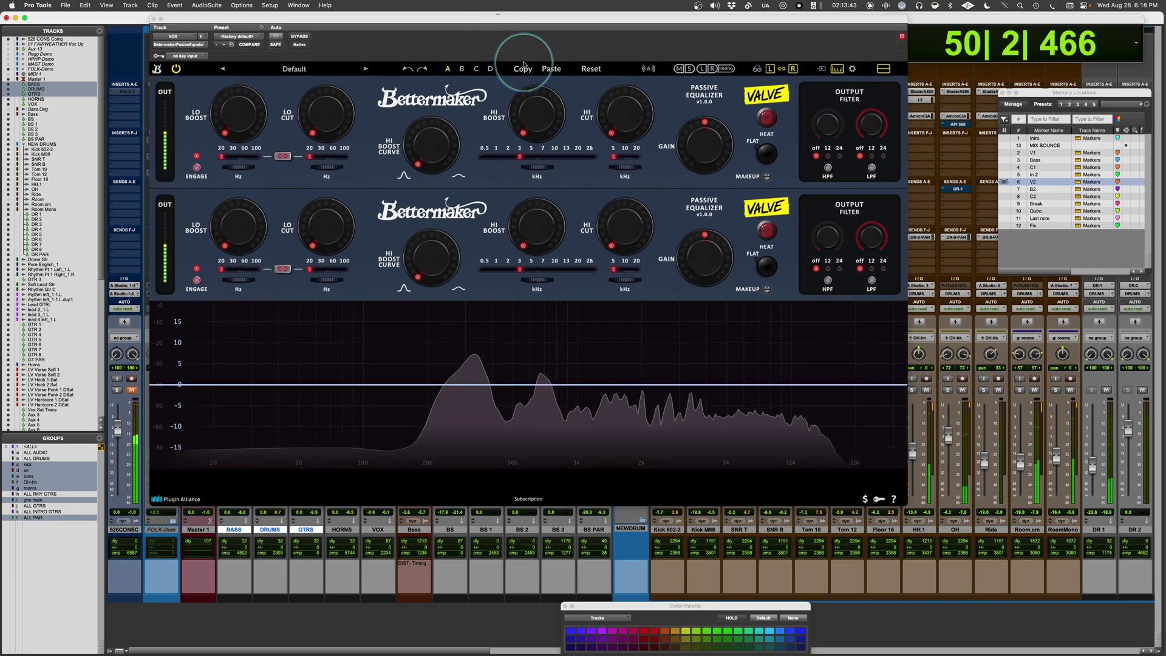
# Set the VOX 24 dB high-pass filter just above 100 Hz and add a high boost at 15.1 kHz with a medium-wide curve.
pyautogui.moveTo(823, 128); pyautogui.dragTo(832, 51)
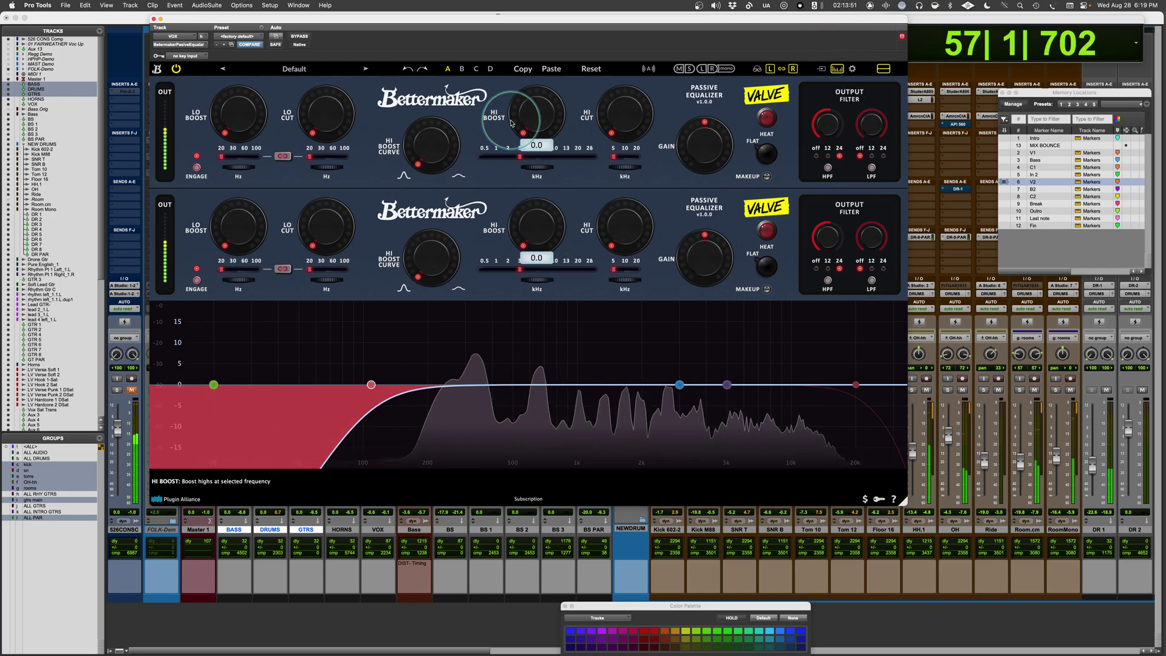
pyautogui.moveTo(522, 159)
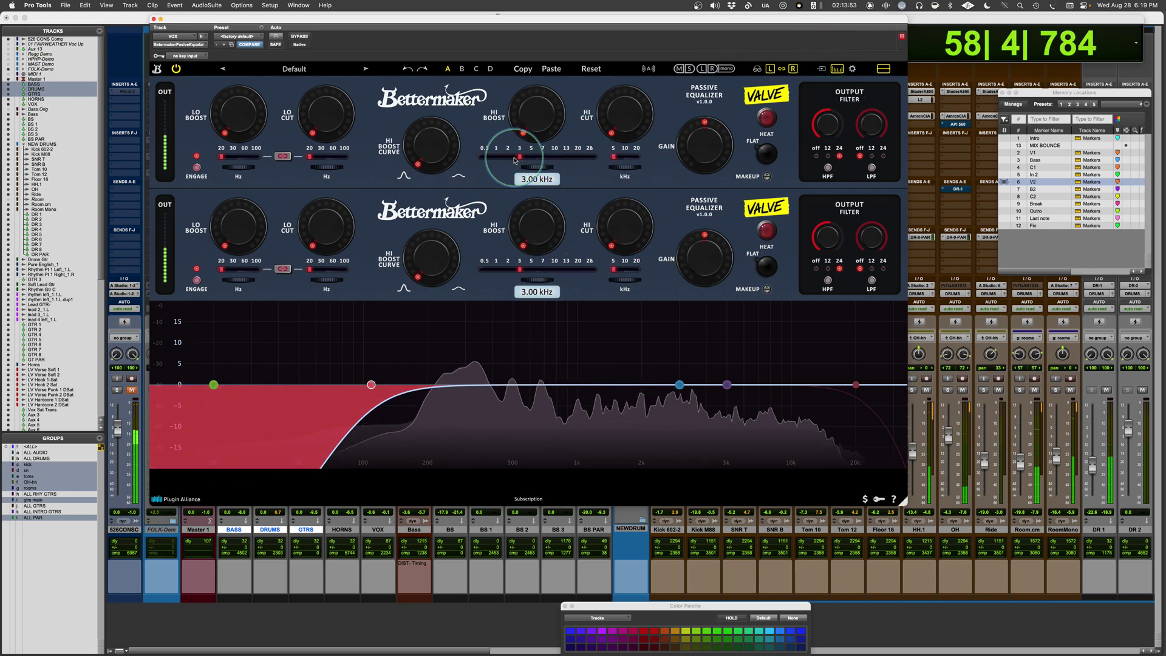
pyautogui.moveTo(520, 159); pyautogui.dragTo(625, 148)
pyautogui.moveTo(534, 118); pyautogui.dragTo(539, 39)
pyautogui.moveTo(480, 125); pyautogui.dragTo(495, 53)
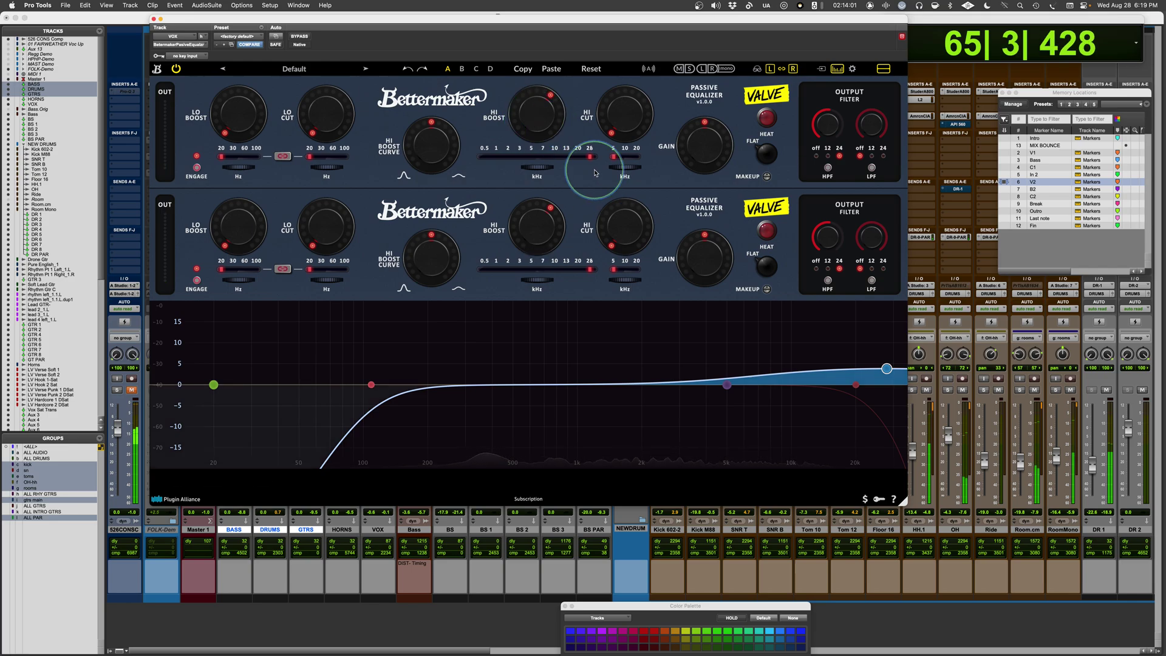
pyautogui.moveTo(588, 155); pyautogui.dragTo(571, 168)
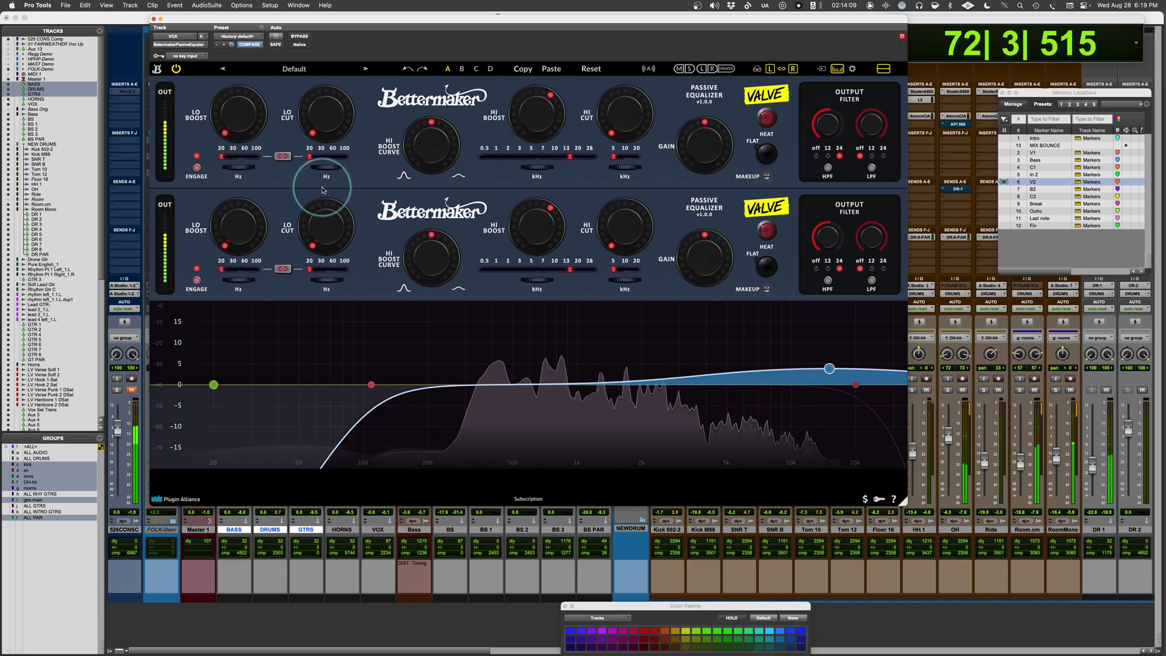
# Unlink the VOX low-band frequencies, setting low boost to 1.1 at 84 Hz and low cut to 1.0 at 20 Hz.
pyautogui.press('space')
pyautogui.moveTo(221, 157); pyautogui.dragTo(237, 121)
pyautogui.press('space')
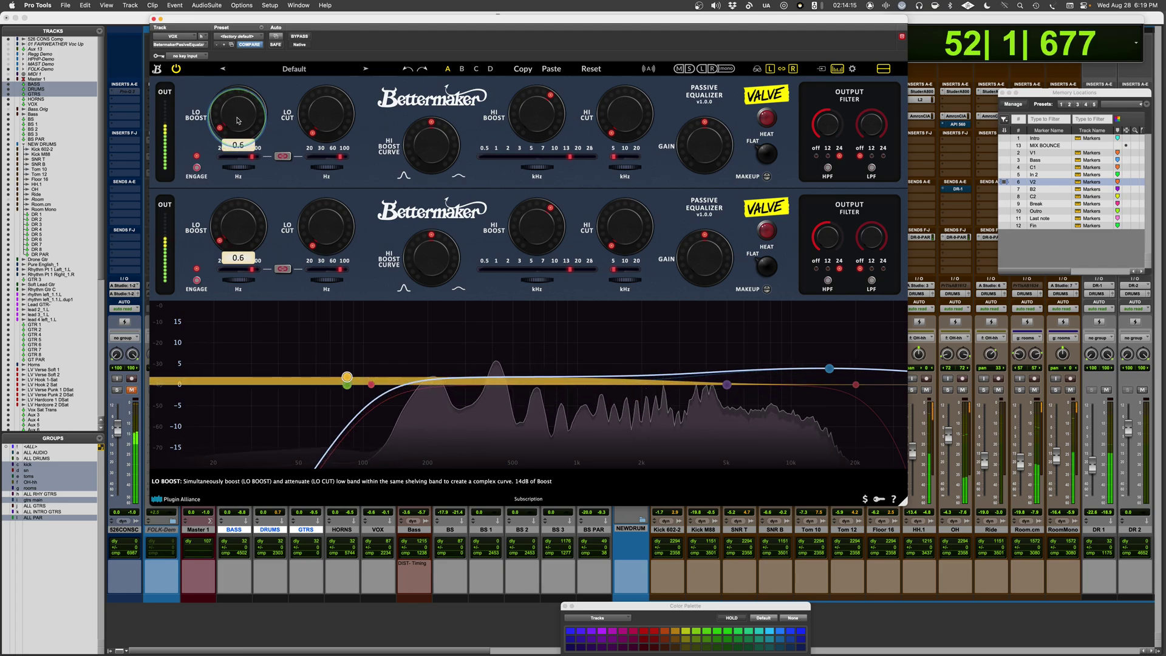
pyautogui.click(339, 157)
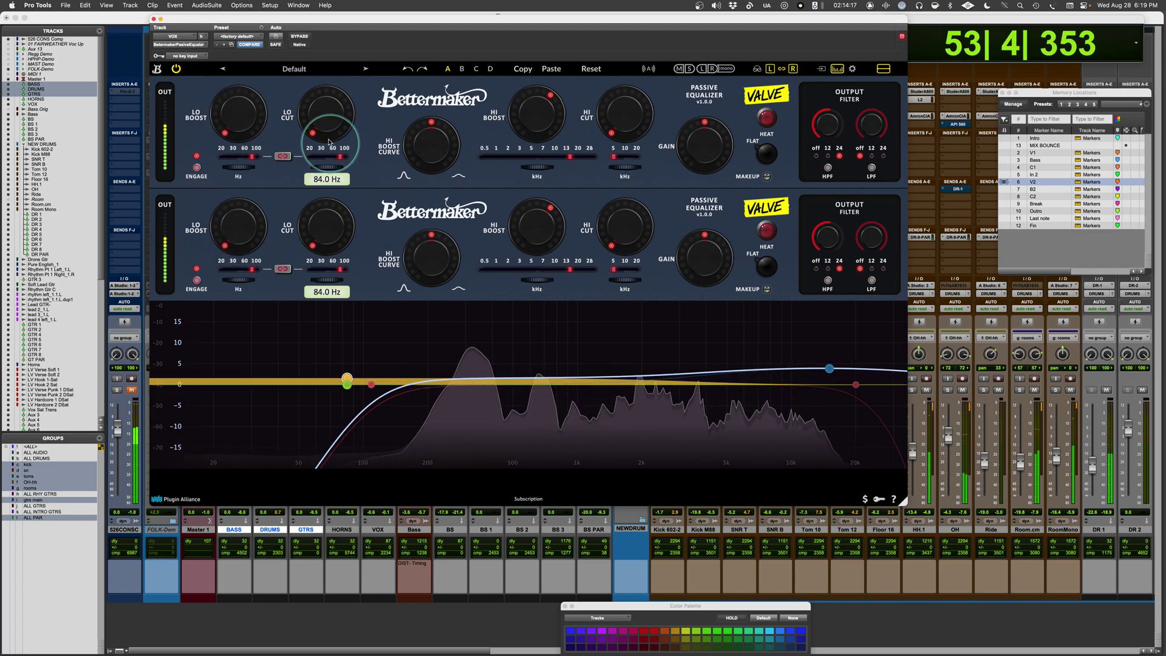
pyautogui.moveTo(338, 125); pyautogui.dragTo(309, 156)
pyautogui.moveTo(327, 116); pyautogui.dragTo(327, 108)
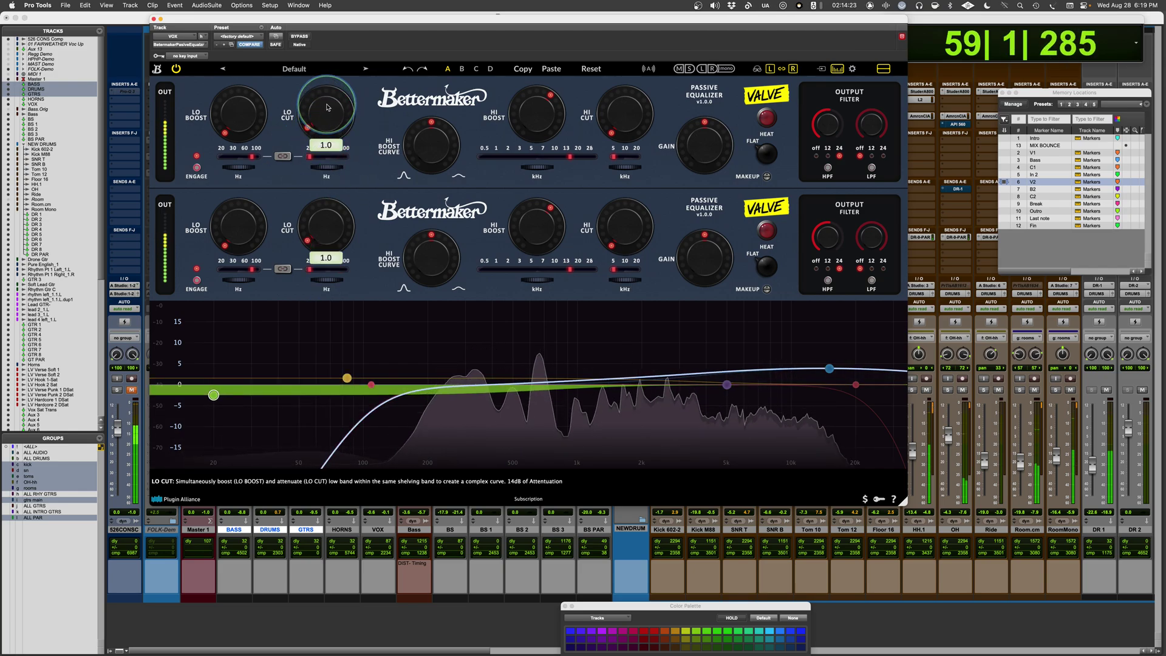
pyautogui.moveTo(238, 120); pyautogui.dragTo(238, 111)
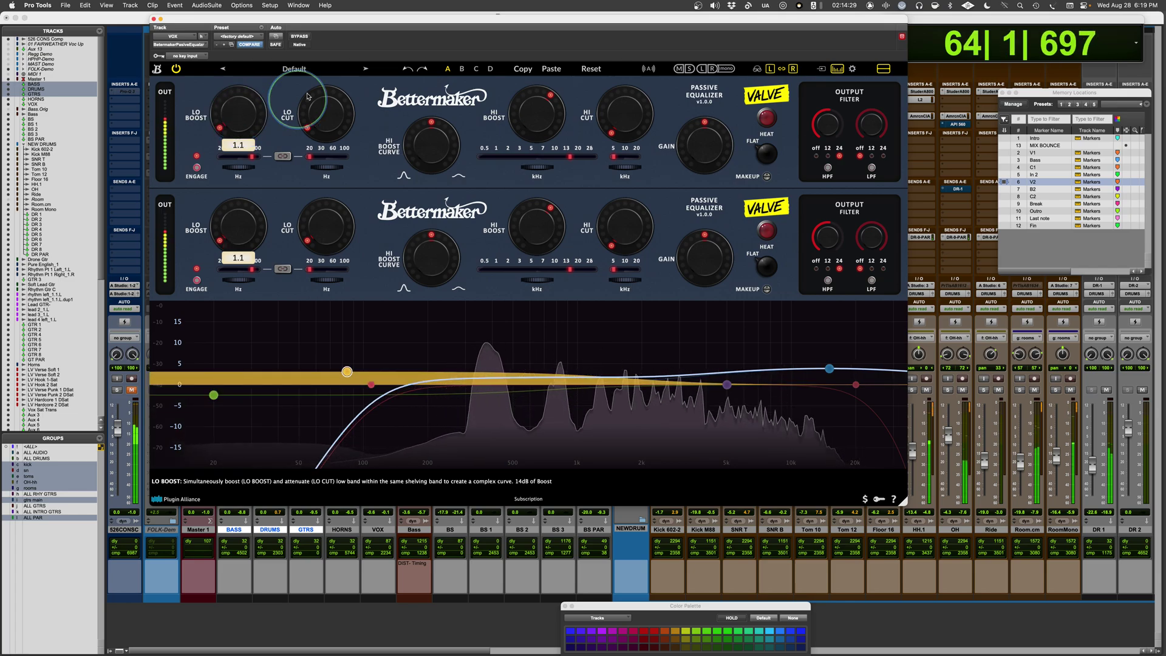
# Enable Valve Heat on VOX and lower its Gain to -1.4, comparing the equalizer against bypass.
pyautogui.click(299, 37)
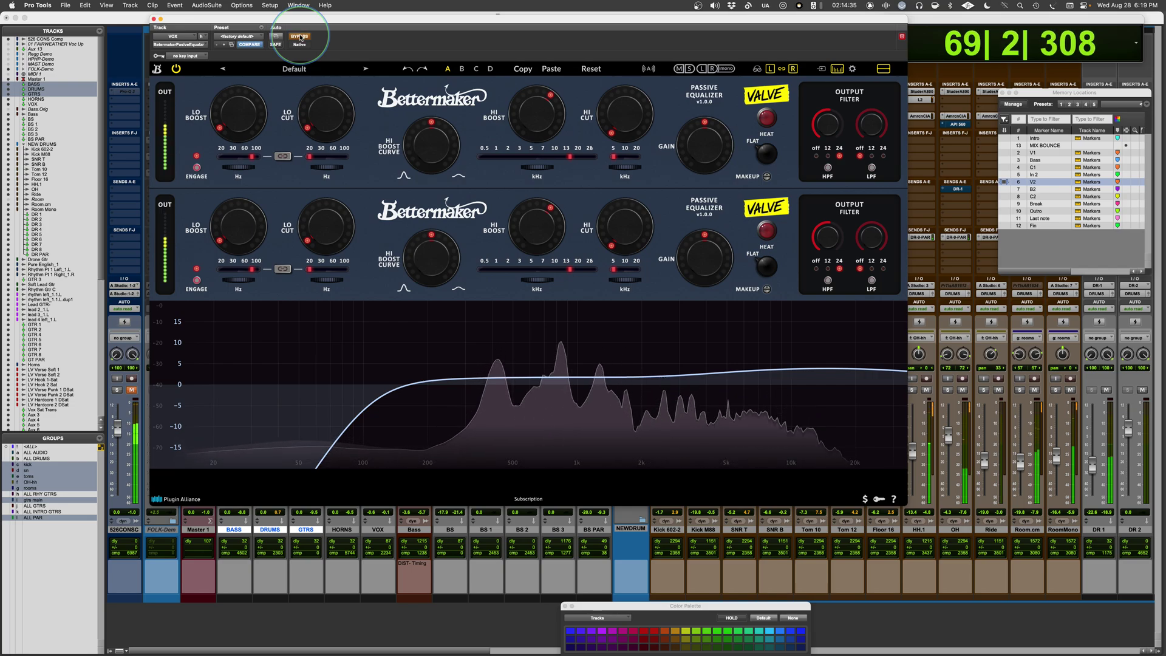
pyautogui.click(299, 37)
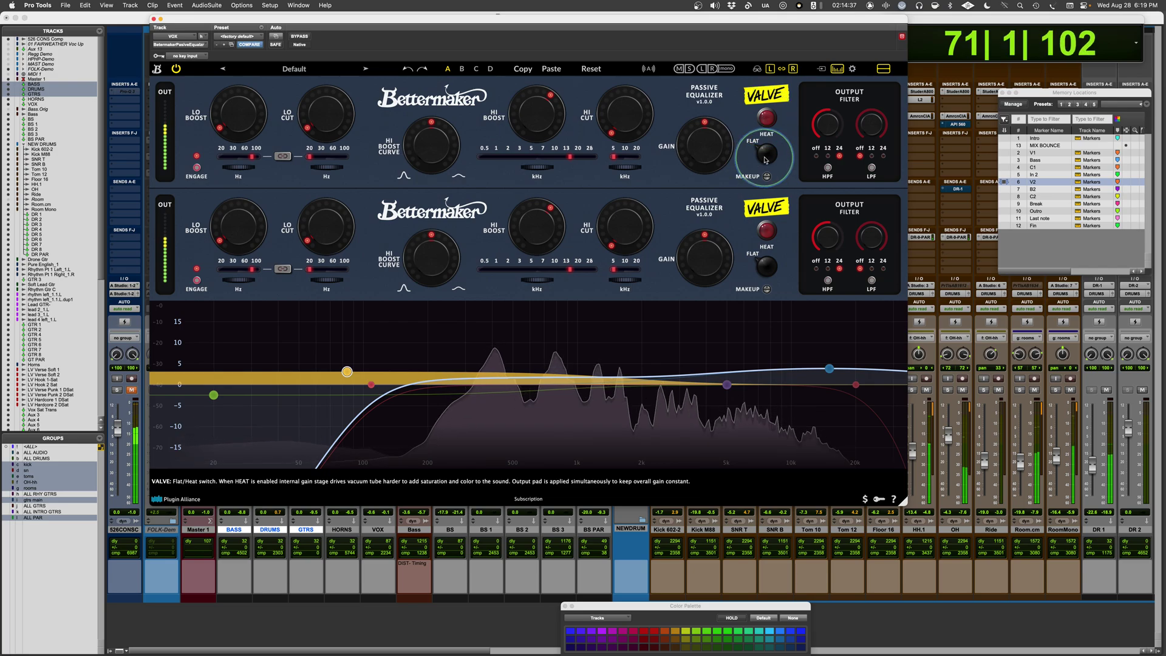
pyautogui.click(765, 157)
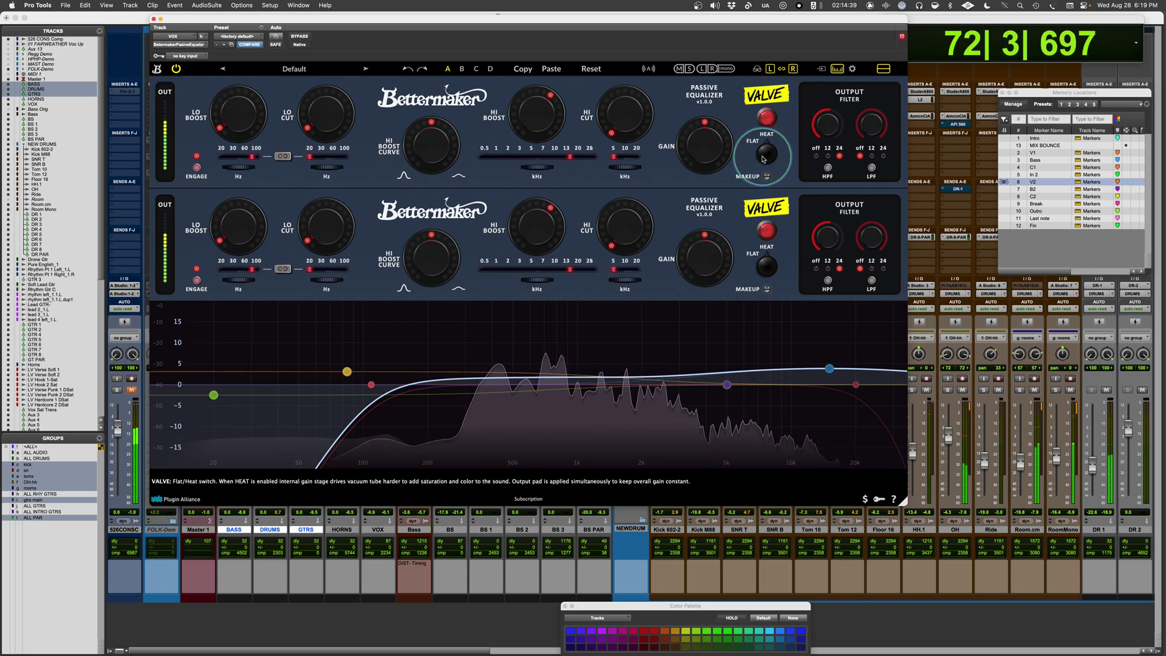
pyautogui.moveTo(702, 146); pyautogui.dragTo(700, 156)
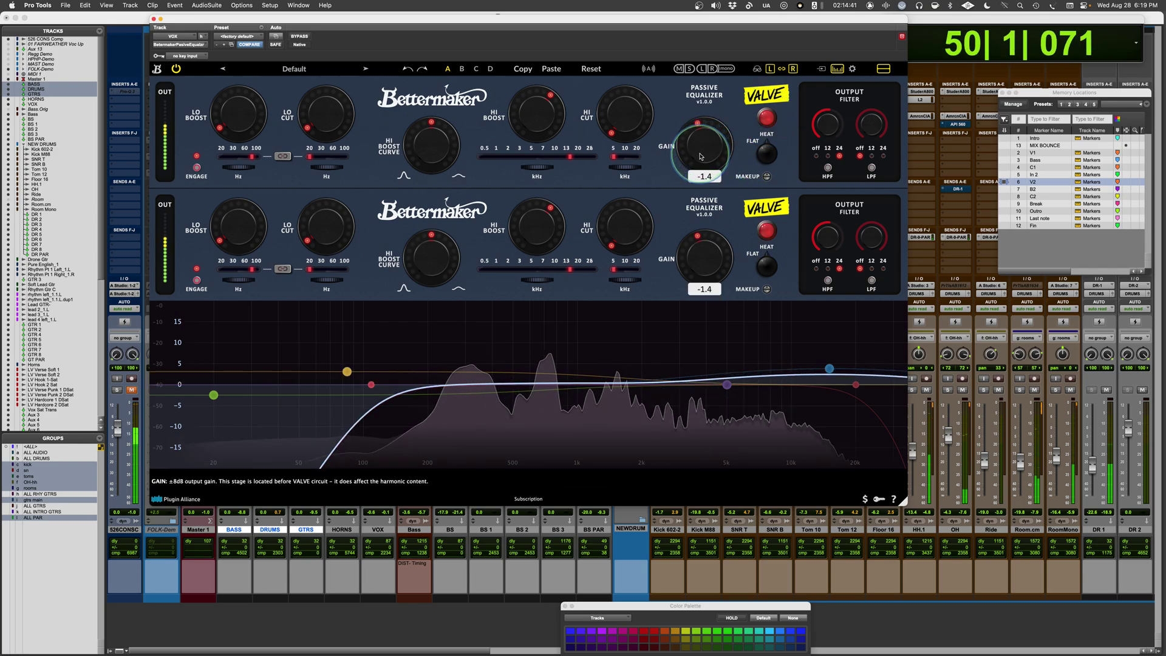
pyautogui.click(303, 37)
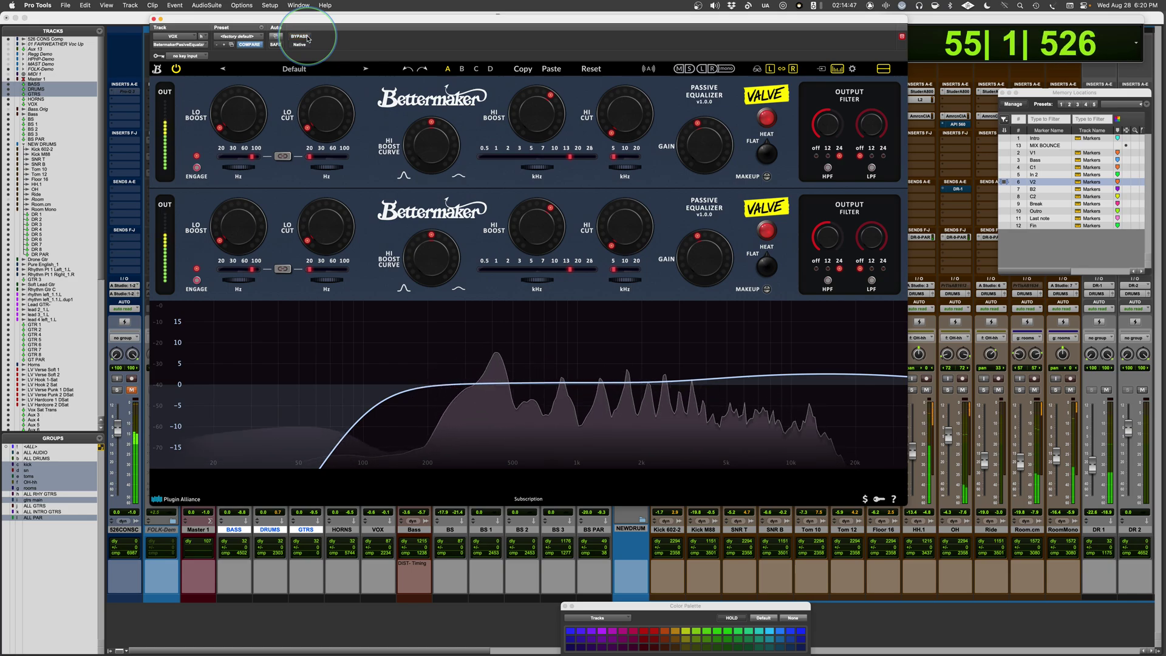
# Unmute BASS, DRUMS and GTRS and add VOX to the track selection.
pyautogui.moveTo(288, 18); pyautogui.dragTo(494, 27)
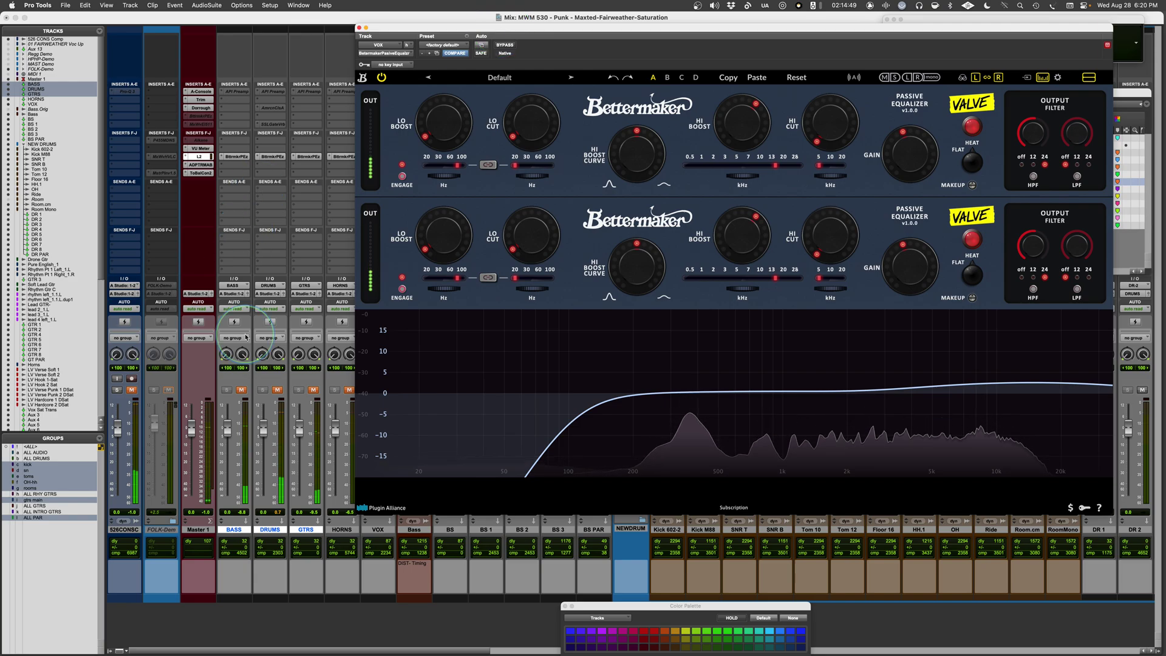
pyautogui.click(241, 390)
pyautogui.click(277, 389)
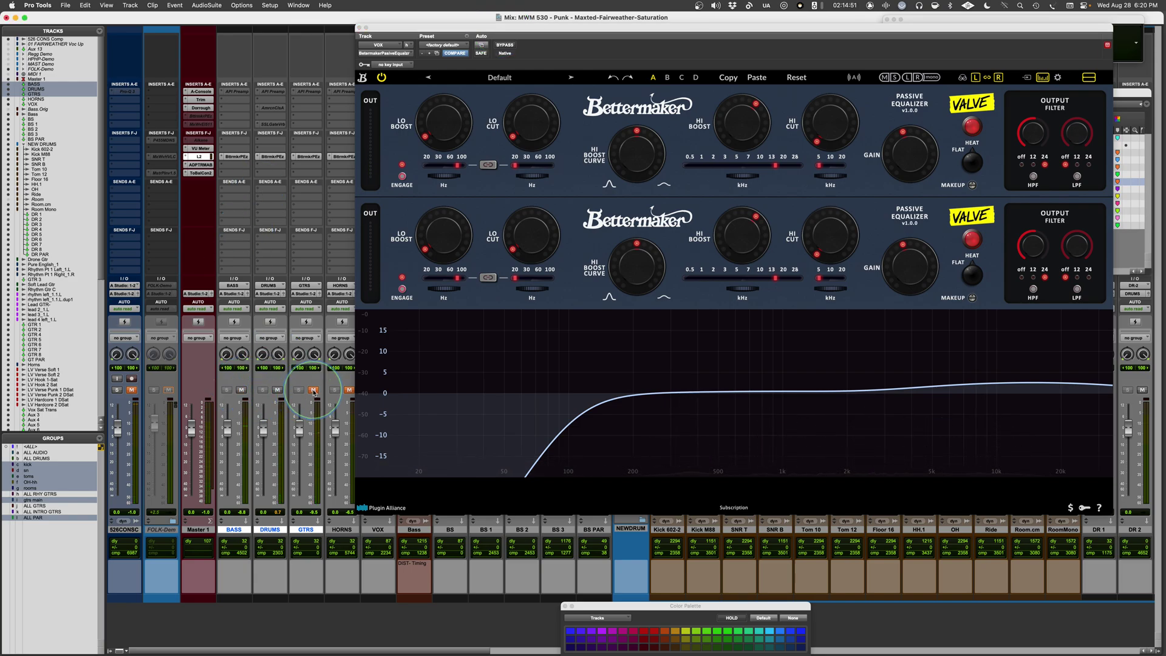
pyautogui.click(314, 391)
pyautogui.click(398, 547)
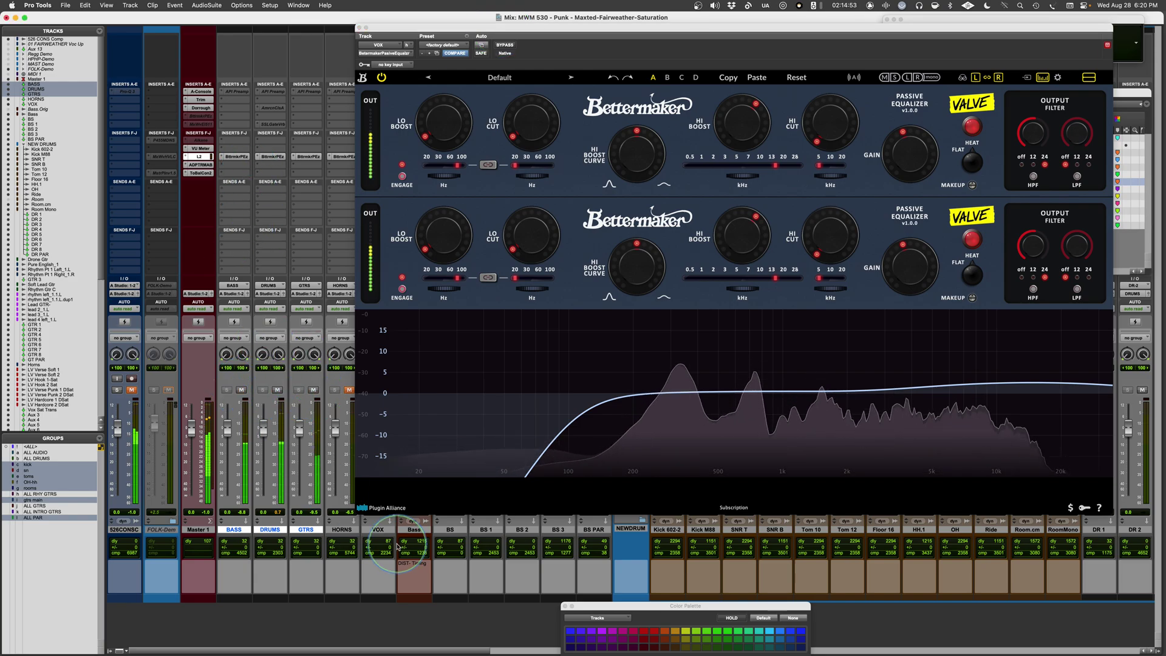
pyautogui.click(378, 529)
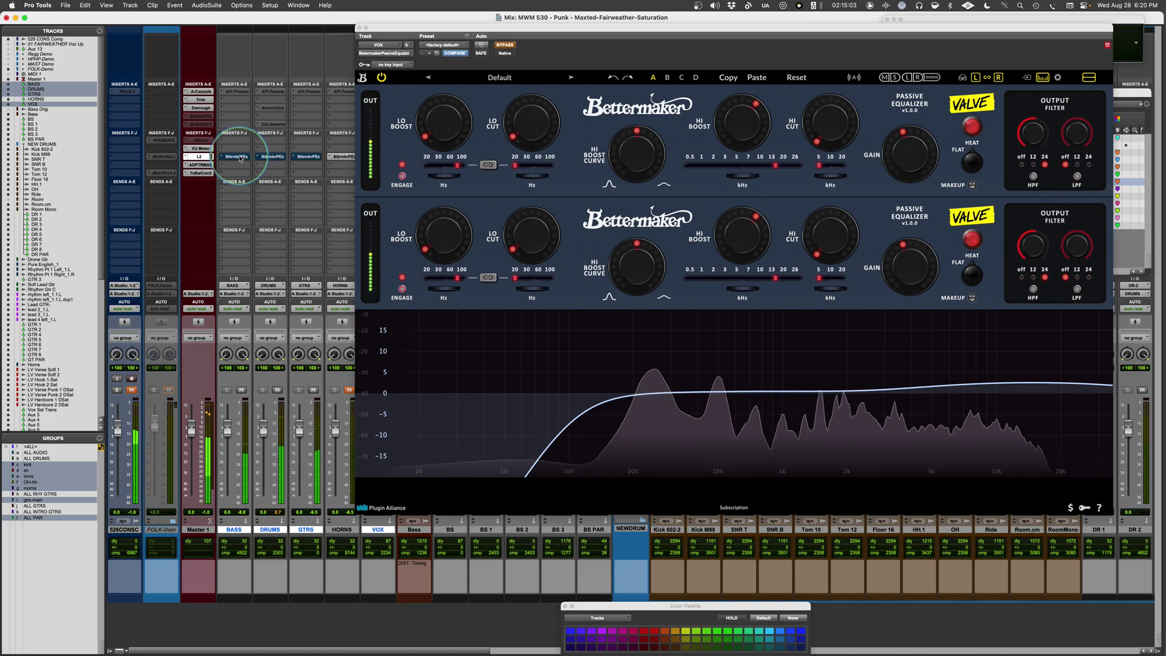
# Lower the VOX equalizer's Gain to -1.5 while toggling bypass on the selected tracks' Passive Equalizers.
pyautogui.moveTo(909, 152); pyautogui.dragTo(468, 196)
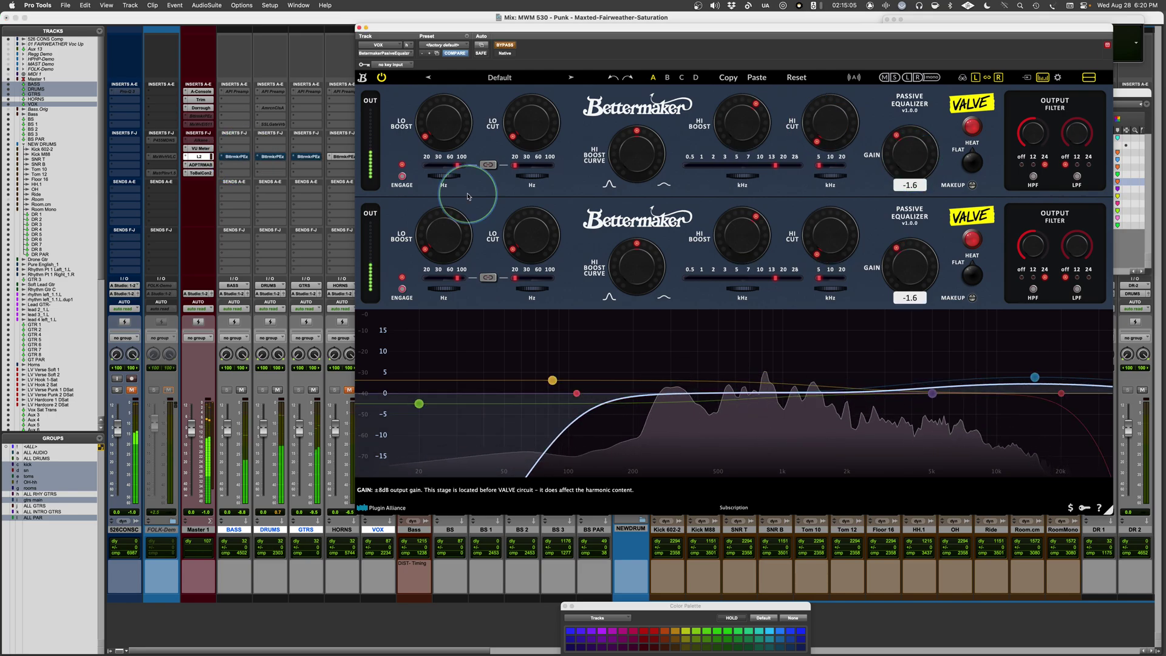
pyautogui.click(236, 157)
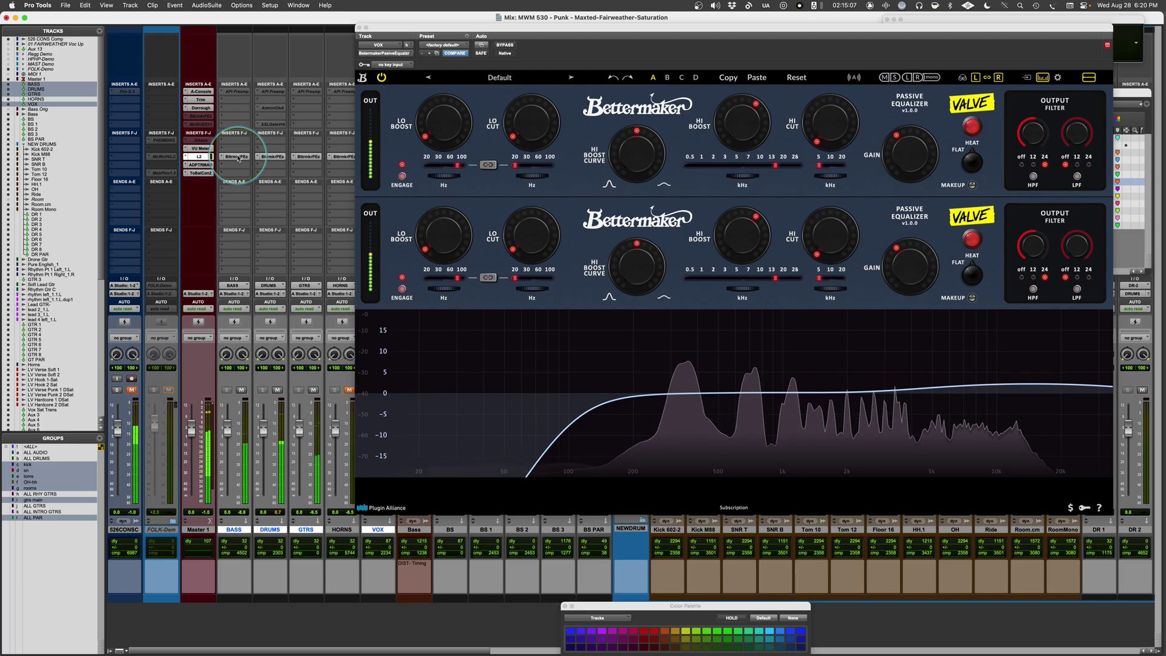
pyautogui.click(901, 156)
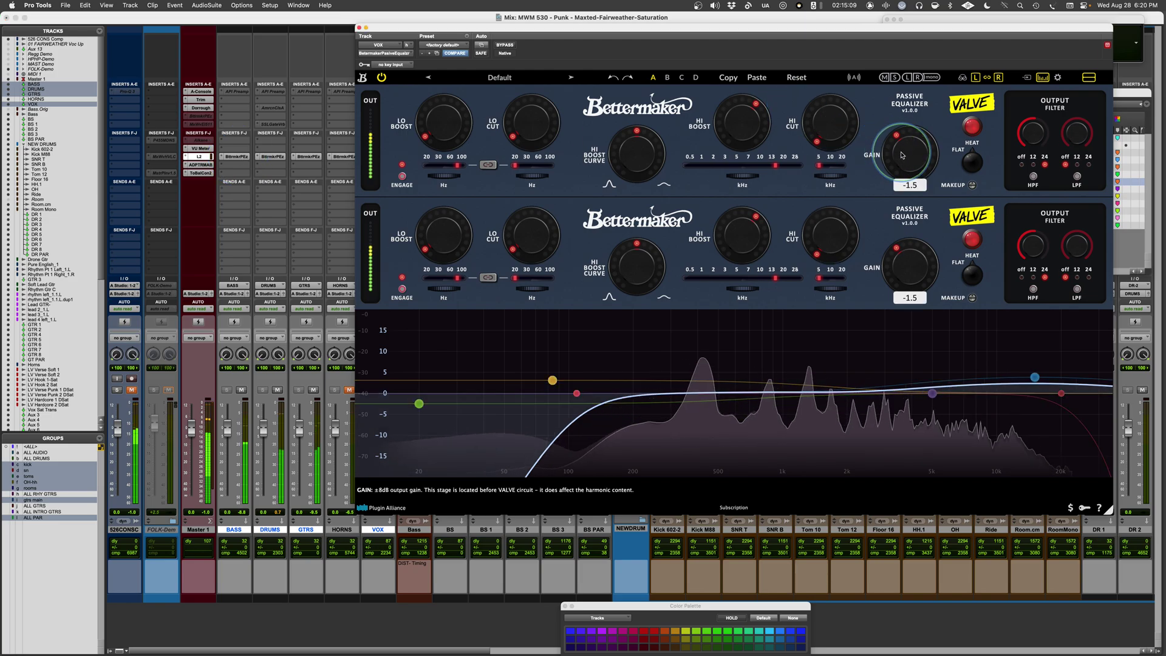
pyautogui.click(238, 157)
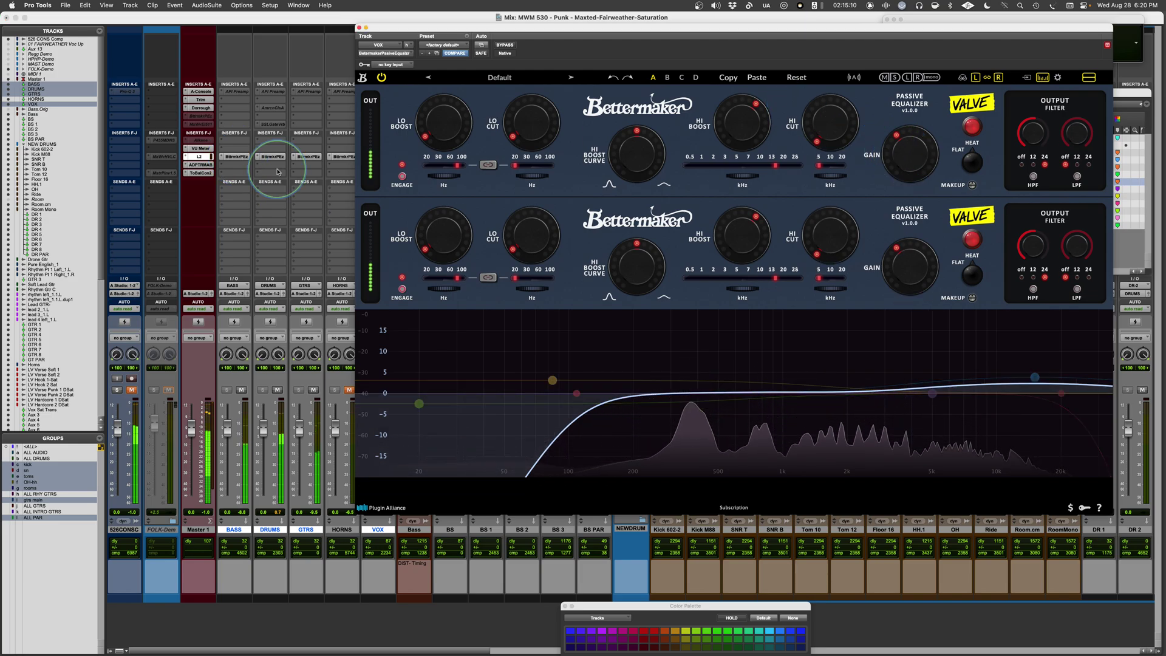
# Compare the BASS, DRUMS, GTRS and VOX Passive Equalizers against bypass in the full mix, then stop playback.
pyautogui.click(239, 157)
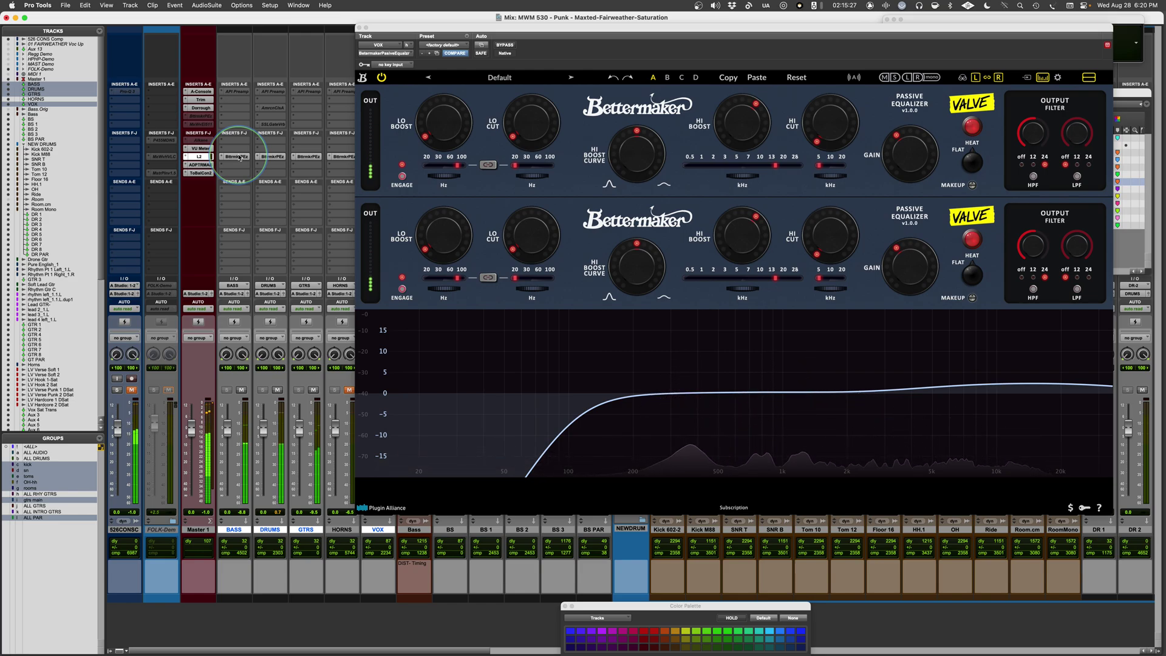
pyautogui.keyDown('alt'); pyautogui.keyDown('shift'); pyautogui.keyDown('super'); pyautogui.click(237, 157); pyautogui.keyUp('super'); pyautogui.keyUp('shift'); pyautogui.keyUp('alt')
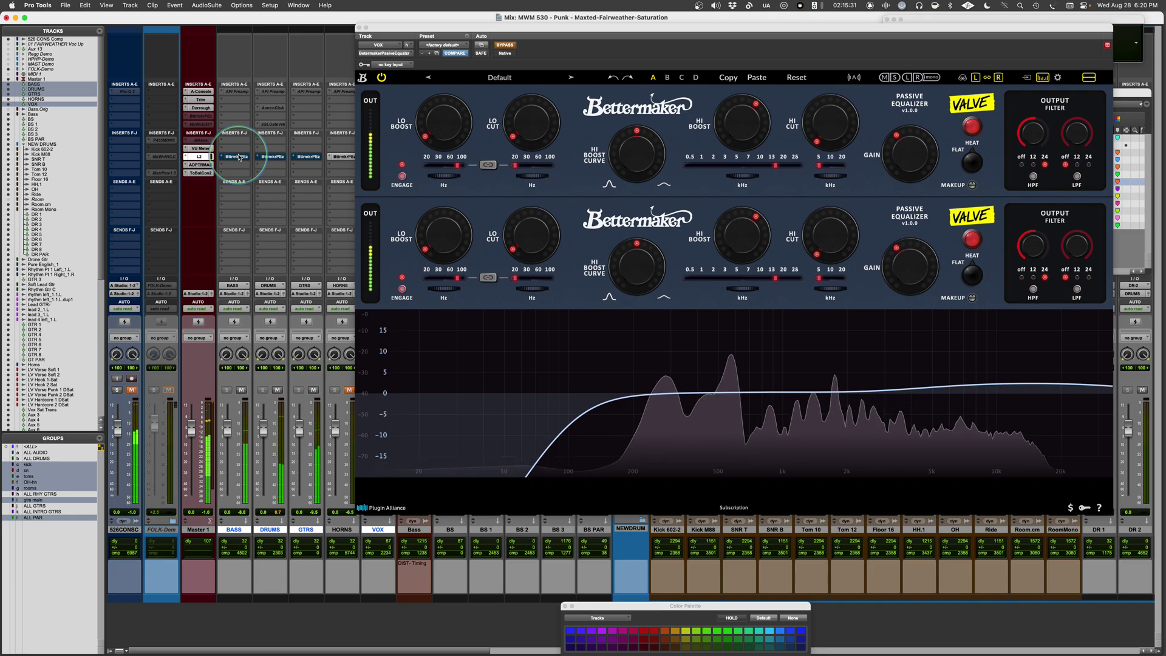
pyautogui.keyDown('alt'); pyautogui.keyDown('shift'); pyautogui.keyDown('super'); pyautogui.click(240, 157); pyautogui.keyUp('super'); pyautogui.keyUp('shift'); pyautogui.keyUp('alt')
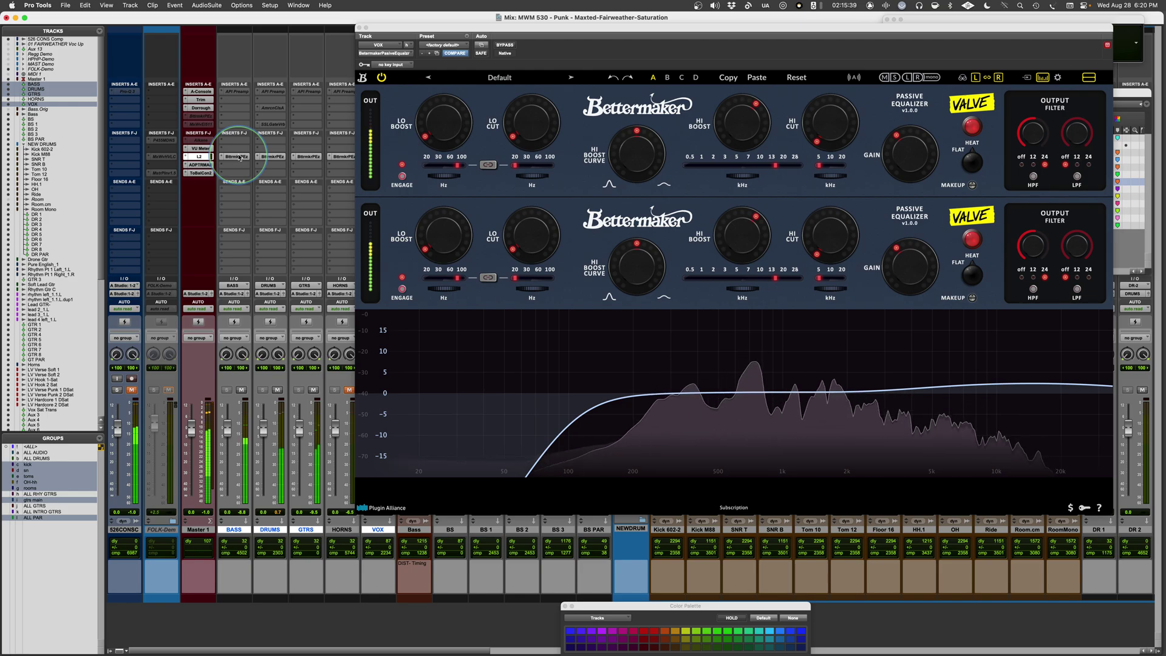
pyautogui.moveTo(577, 29); pyautogui.dragTo(435, 43)
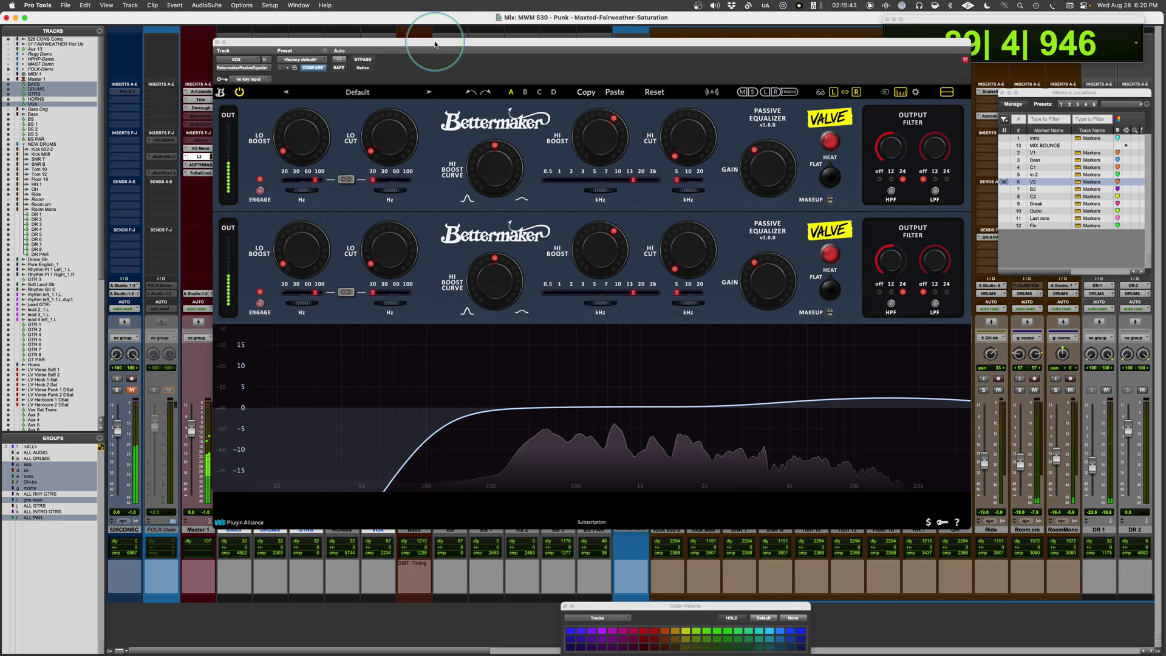
pyautogui.press('space')
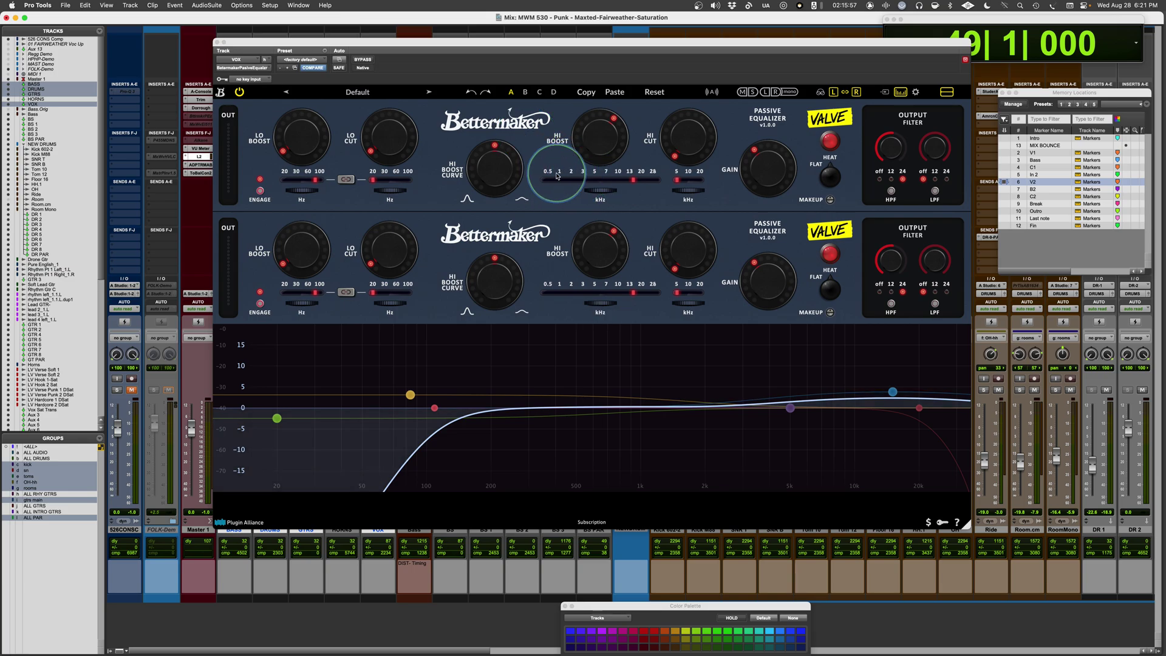
pyautogui.moveTo(546, 177)
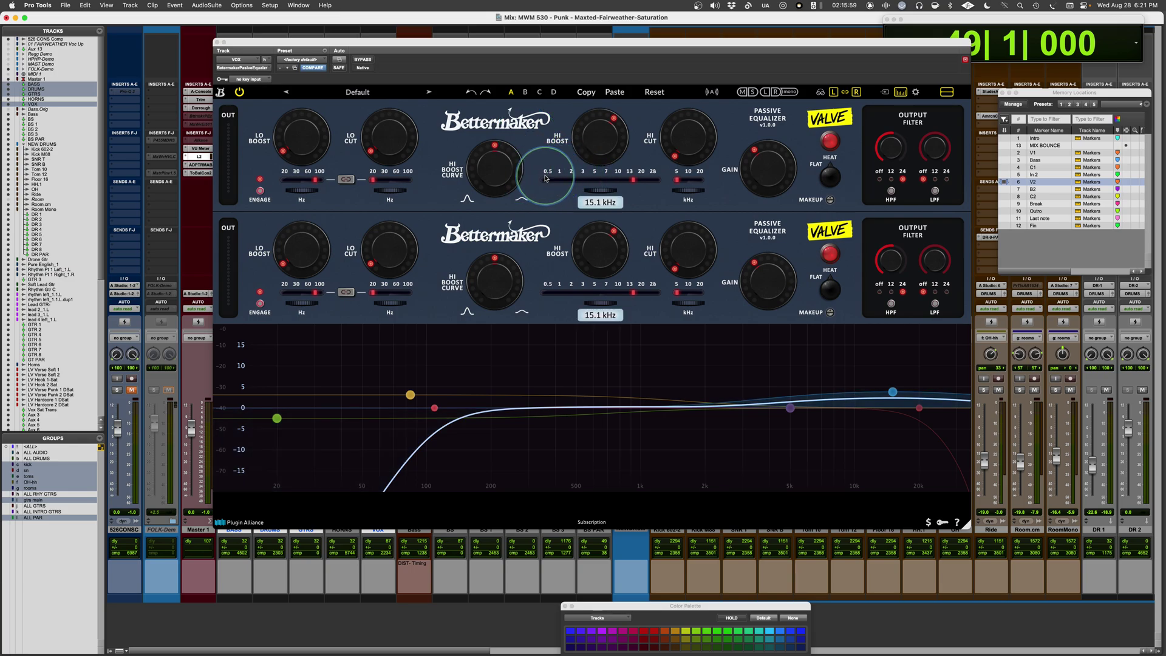